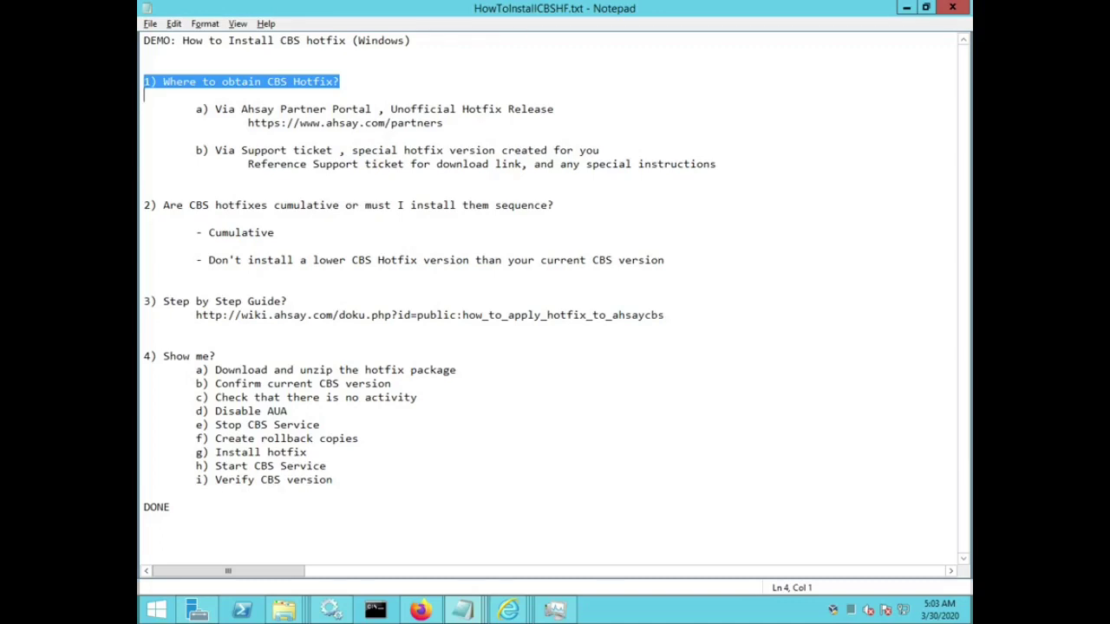
- Review the guide's cumulative-hotfix question and its Step by Step Guide and Show me? headings
{"action": "key", "text": "Down"}
{"action": "key", "text": "Down"}
{"action": "key", "text": "Down"}
{"action": "key", "text": "Down"}
{"action": "key", "text": "Down"}
{"action": "key", "text": "Down"}
{"action": "key", "text": "Down"}
{"action": "key", "text": "Down"}
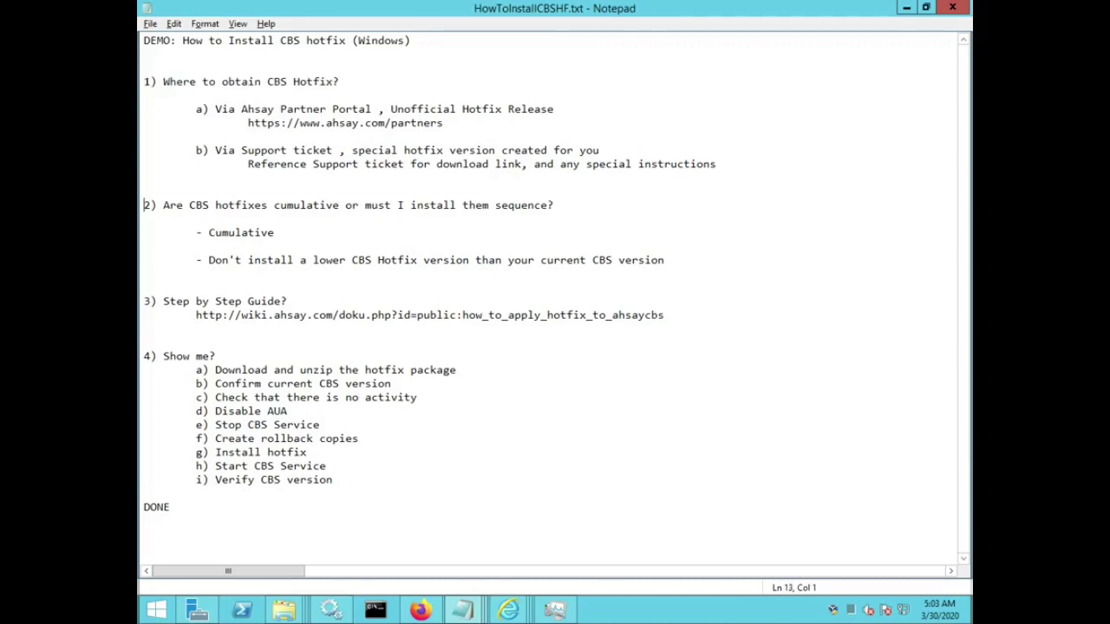
{"action": "key", "text": "shift+Down"}
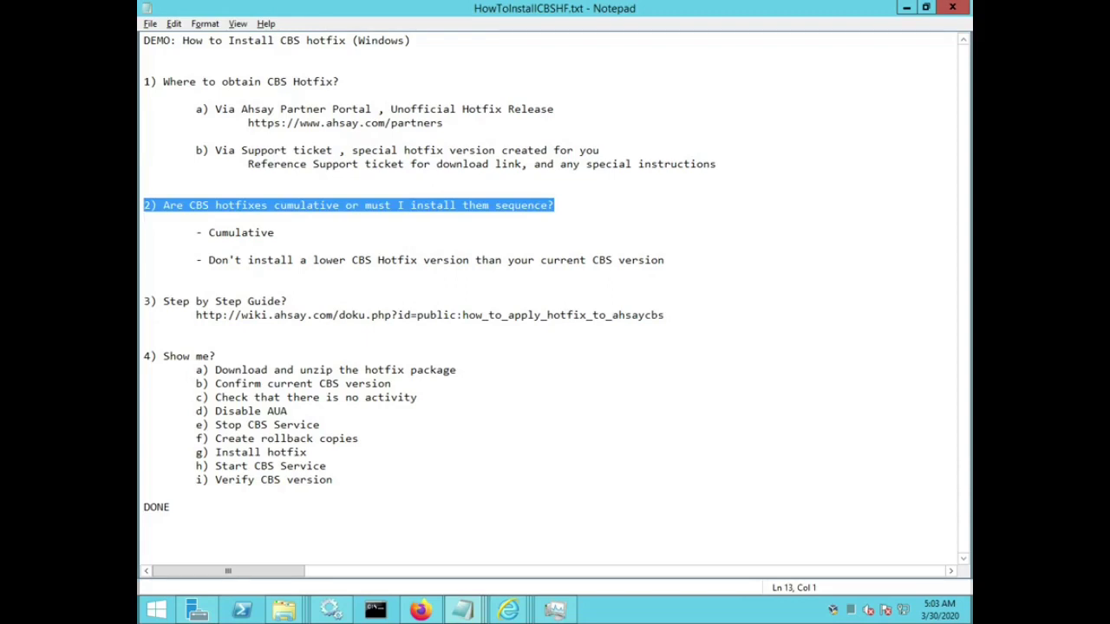
{"action": "key", "text": "Down"}
{"action": "key", "text": "Down"}
{"action": "key", "text": "Down"}
{"action": "key", "text": "Down"}
{"action": "key", "text": "Down"}
{"action": "key", "text": "Down"}
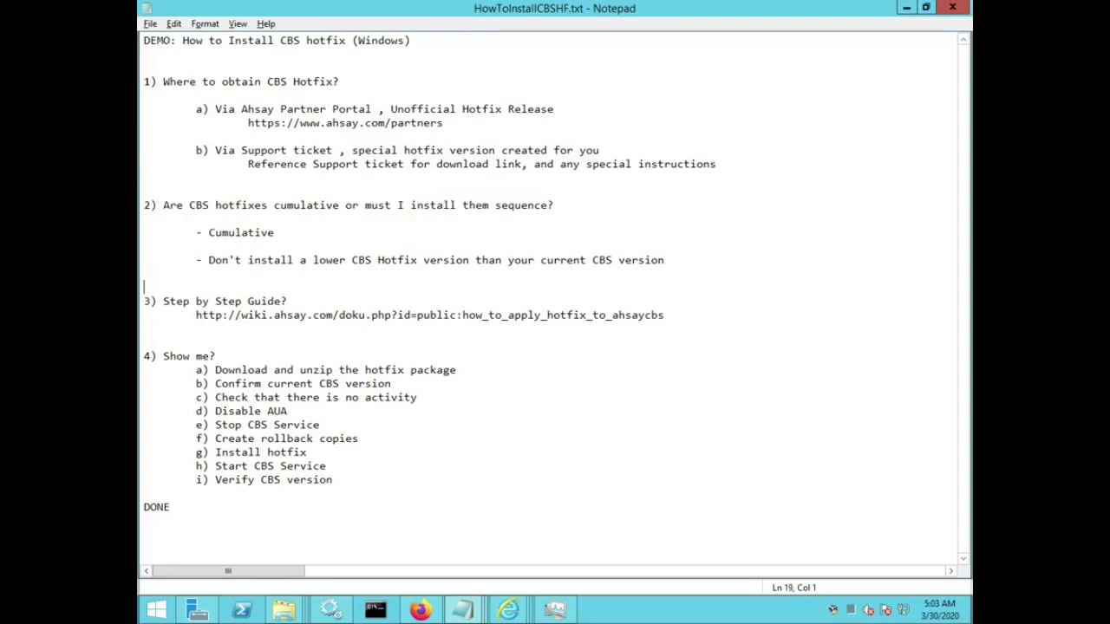
{"action": "key", "text": "shift+Down"}
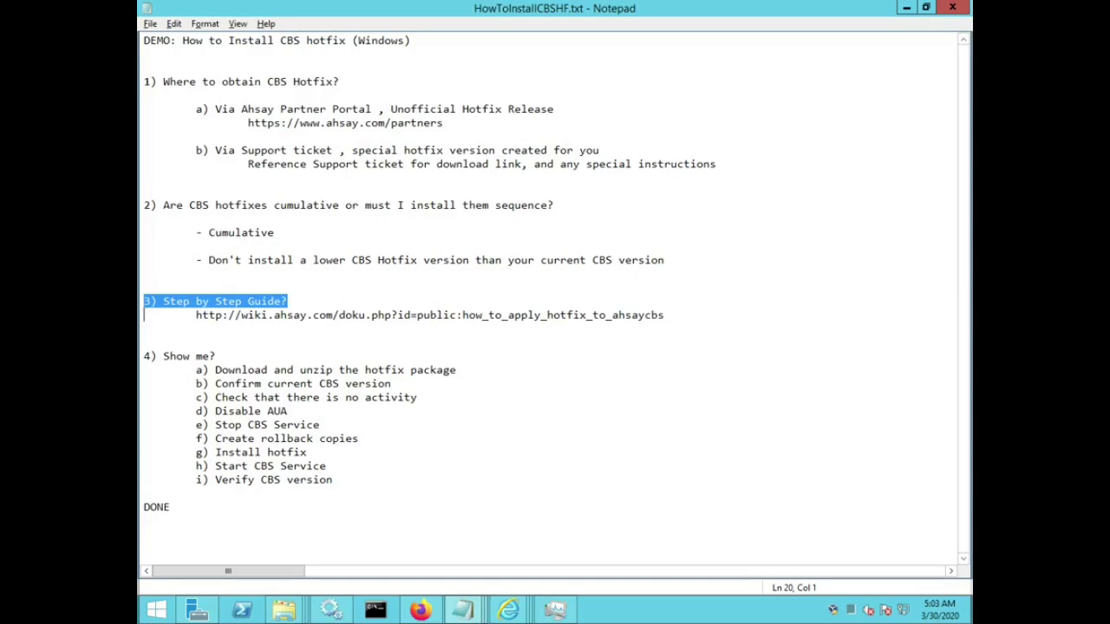
{"action": "key", "text": "Down"}
{"action": "key", "text": "Down"}
{"action": "key", "text": "Down"}
{"action": "key", "text": "shift+Down"}
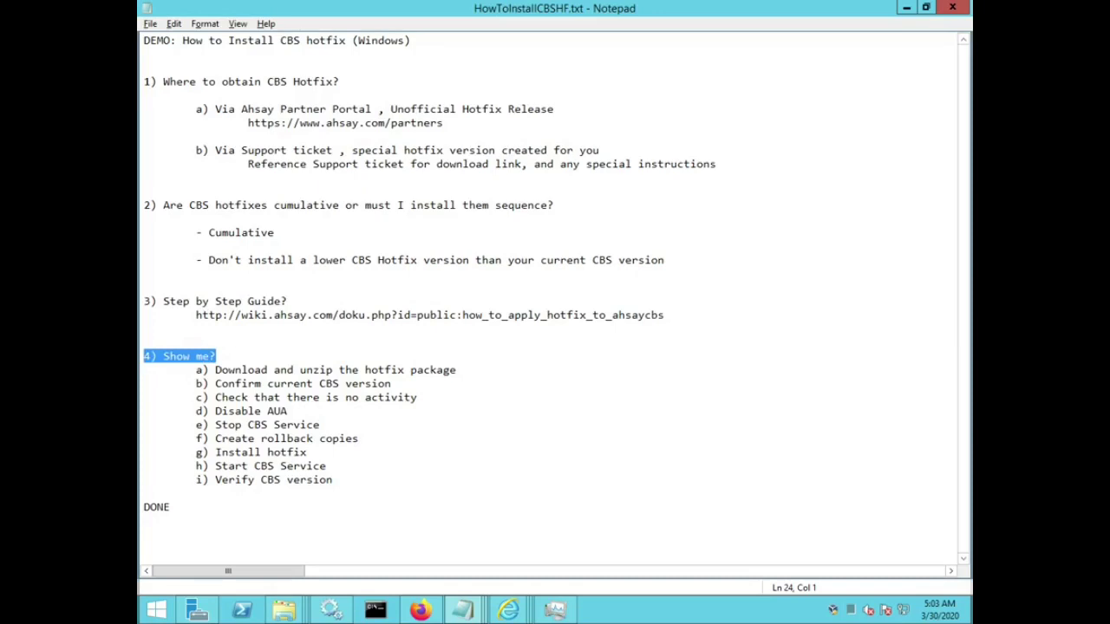
- Return to the top of the guide and highlight the Partner Portal as the hotfix source
{"action": "key", "text": "ctrl+Home"}
{"action": "key", "text": "shift+Down"}
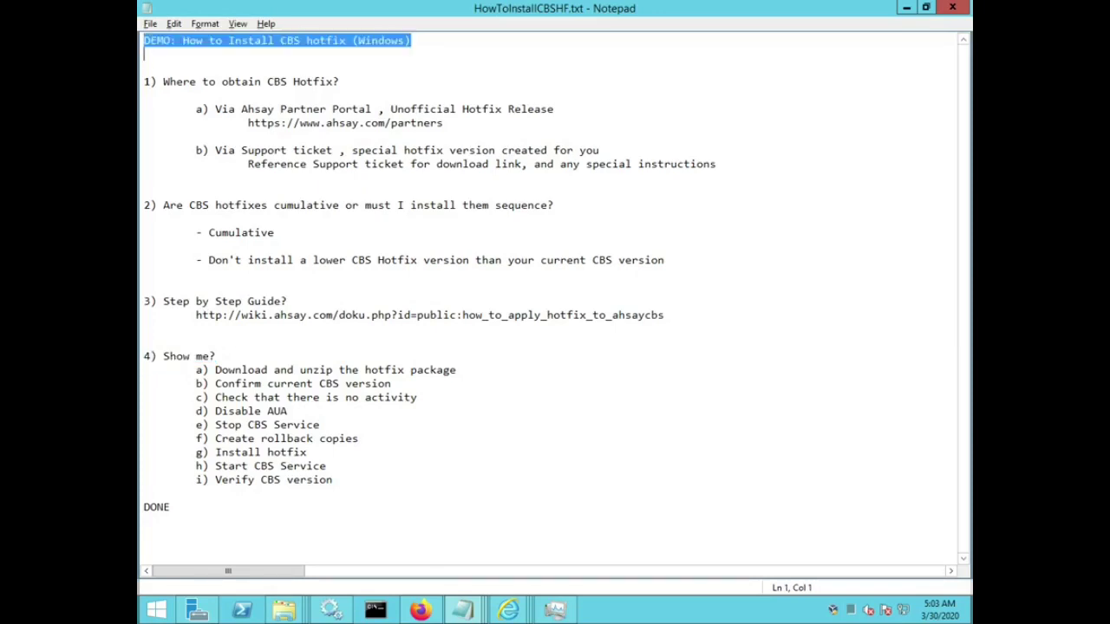
{"action": "key", "text": "Down"}
{"action": "key", "text": "Down"}
{"action": "key", "text": "End"}
{"action": "key", "text": "shift+Home"}
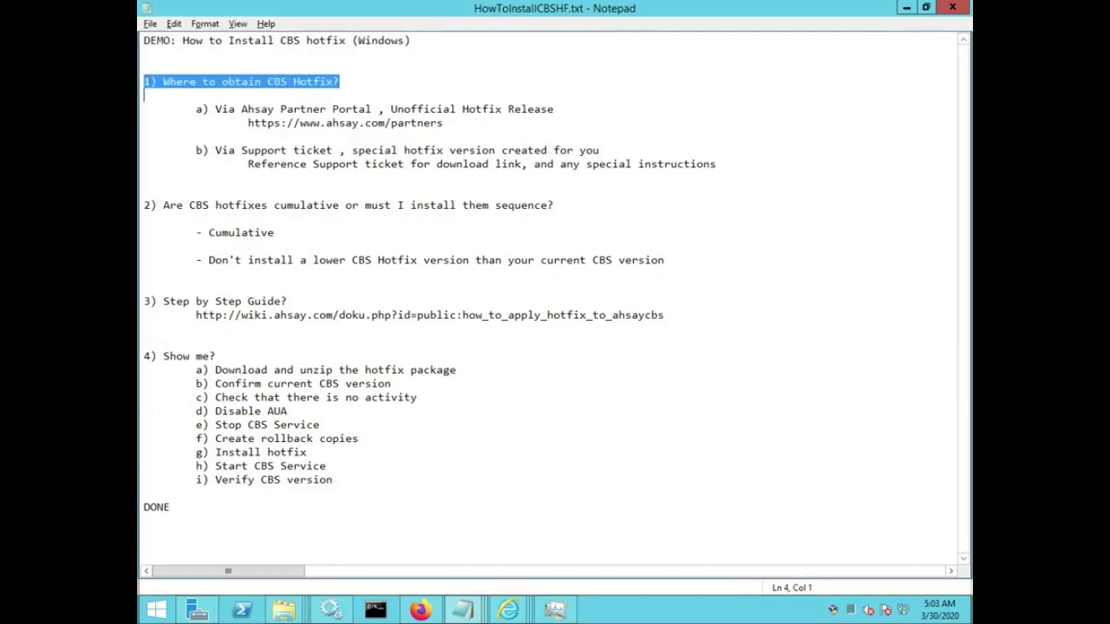
{"action": "key", "text": "Down"}
{"action": "key", "text": "Down"}
{"action": "key", "text": "shift+Down"}
{"action": "key", "text": "shift+Down"}
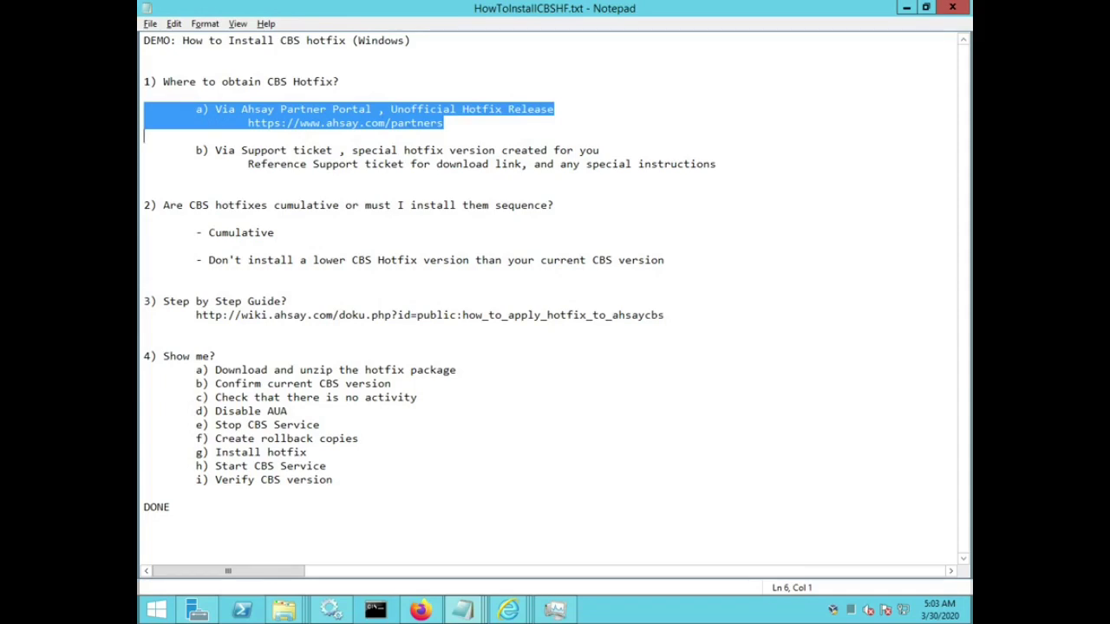
{"action": "left_click", "coordinate": [419, 611]}
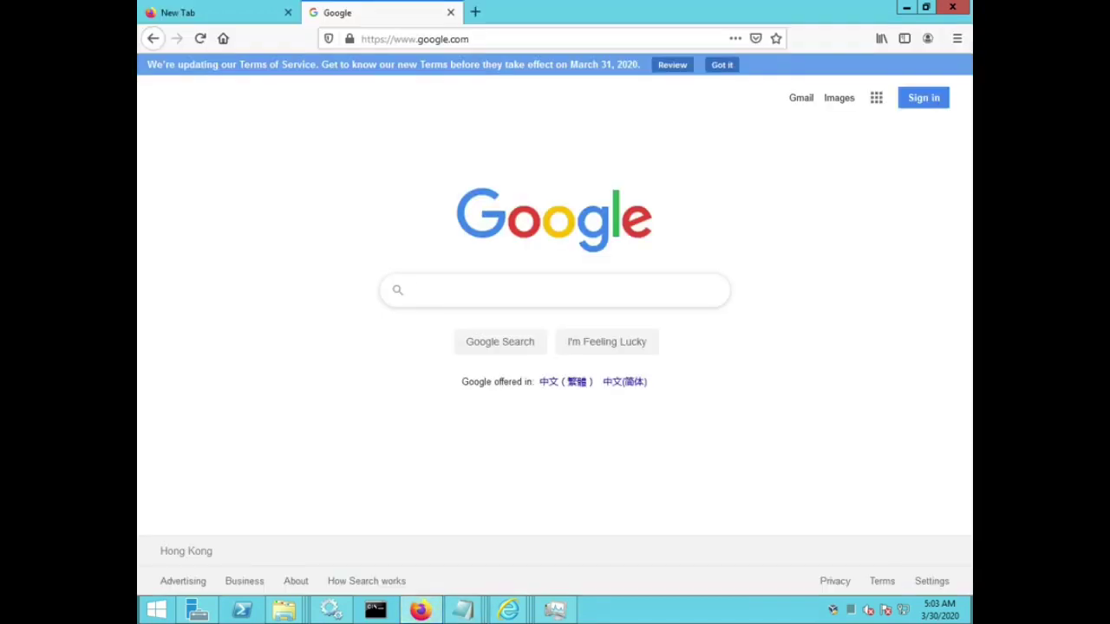
{"action": "key", "text": "ctrl+l"}
{"action": "type", "text": "www"}
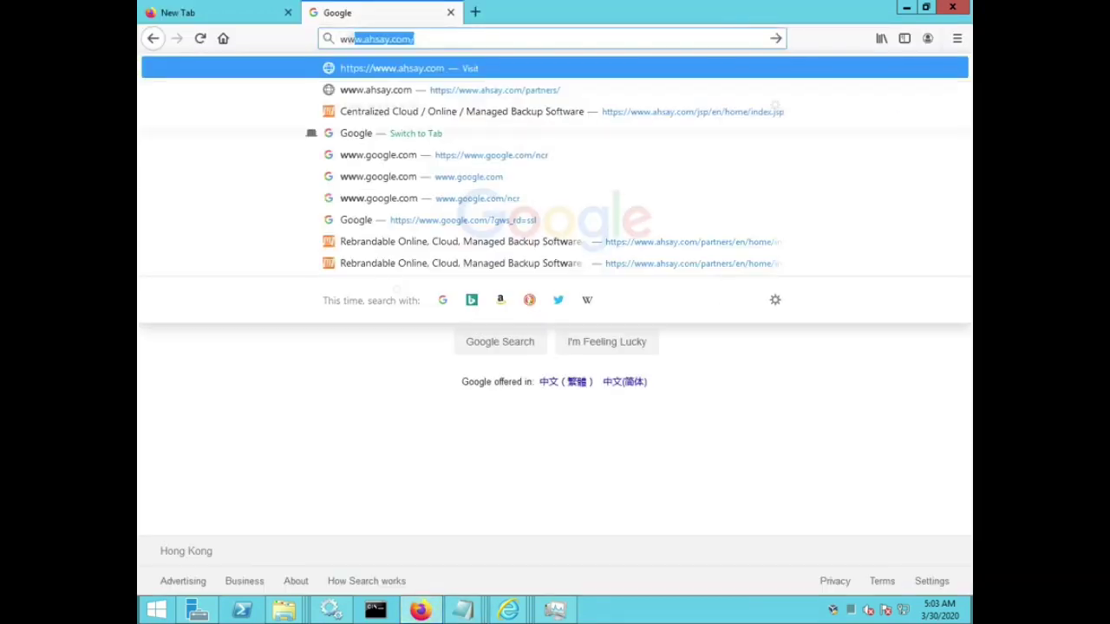
{"action": "type", "text": ".ahsay.co"}
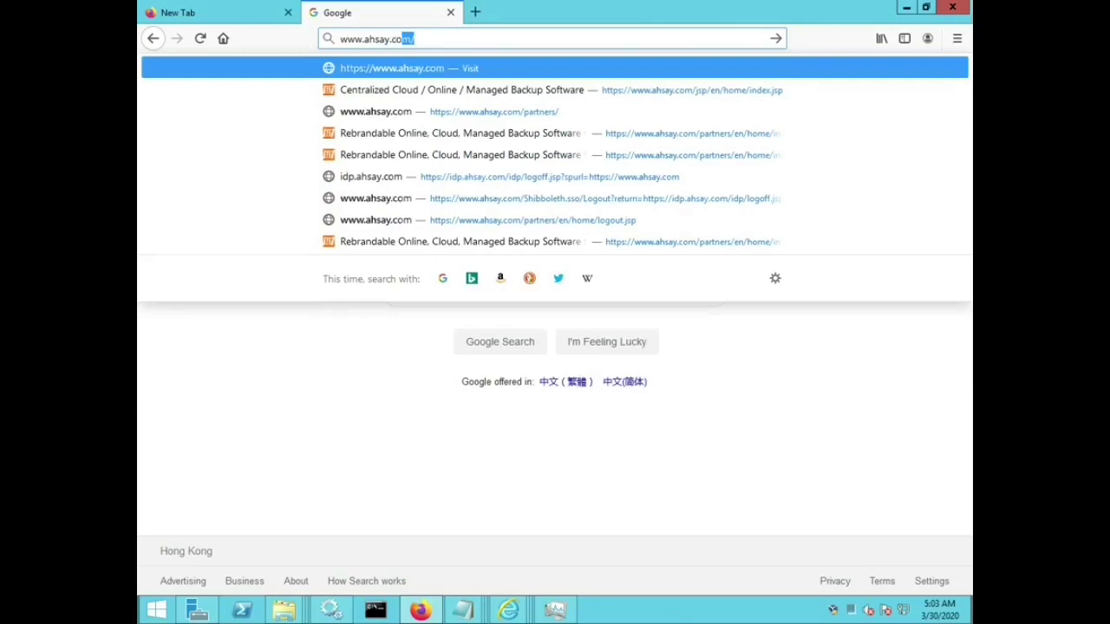
{"action": "key", "text": "Return"}
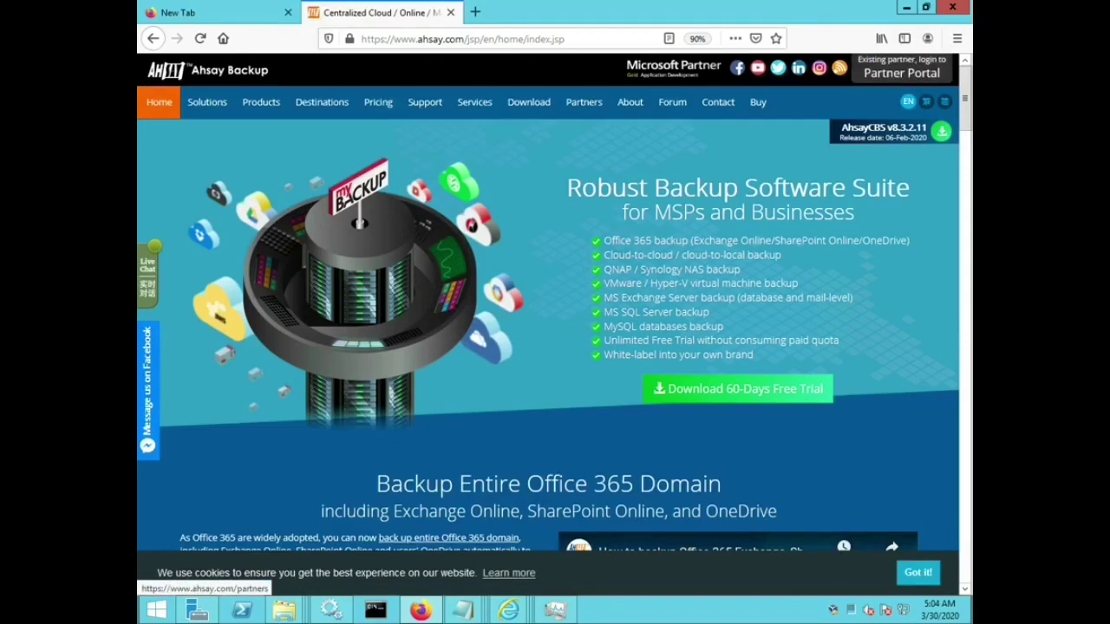
{"action": "left_click", "coordinate": [902, 70]}
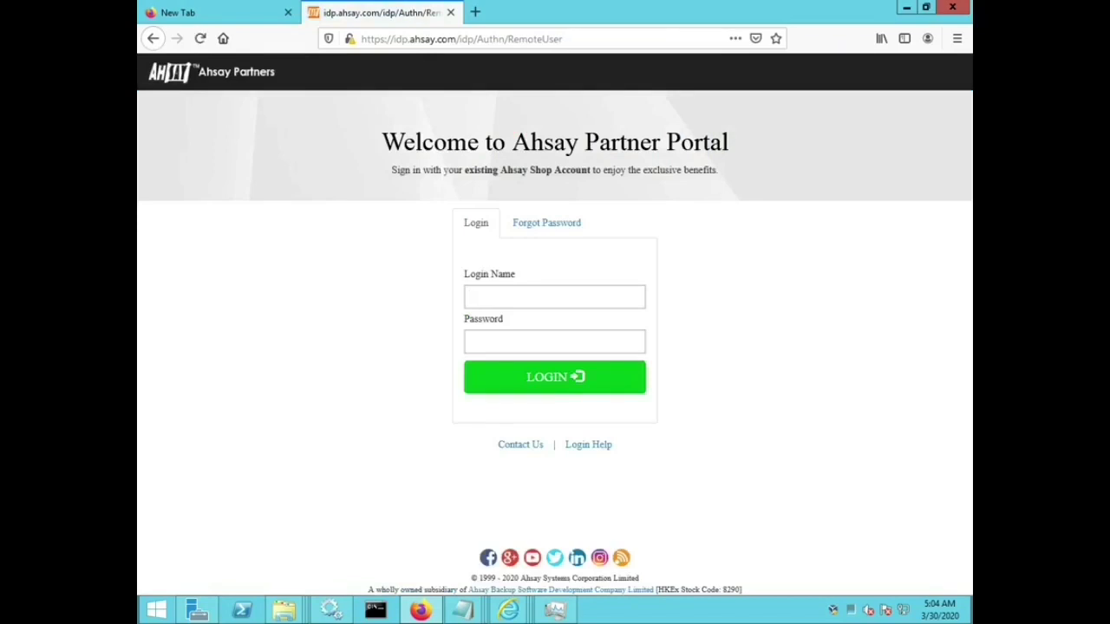
- Highlight the Welcome to Ahsay Partner Portal heading and the sign-in subtitle
{"action": "left_click_drag", "start_coordinate": [383, 142], "coordinate": [729, 142]}
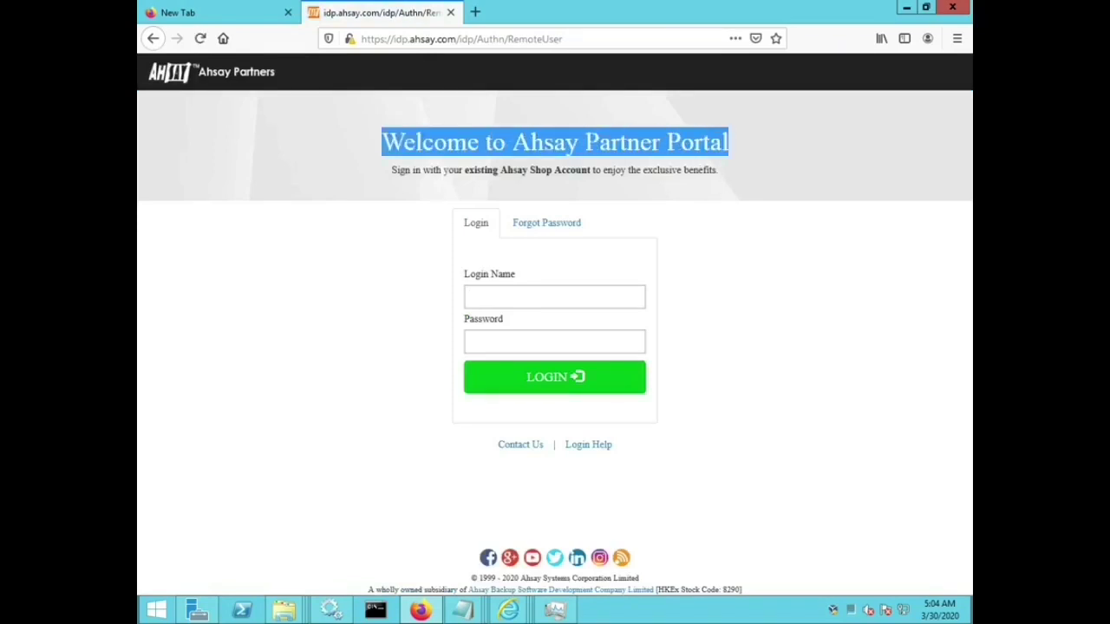
{"action": "left_click_drag", "start_coordinate": [391, 170], "coordinate": [720, 169]}
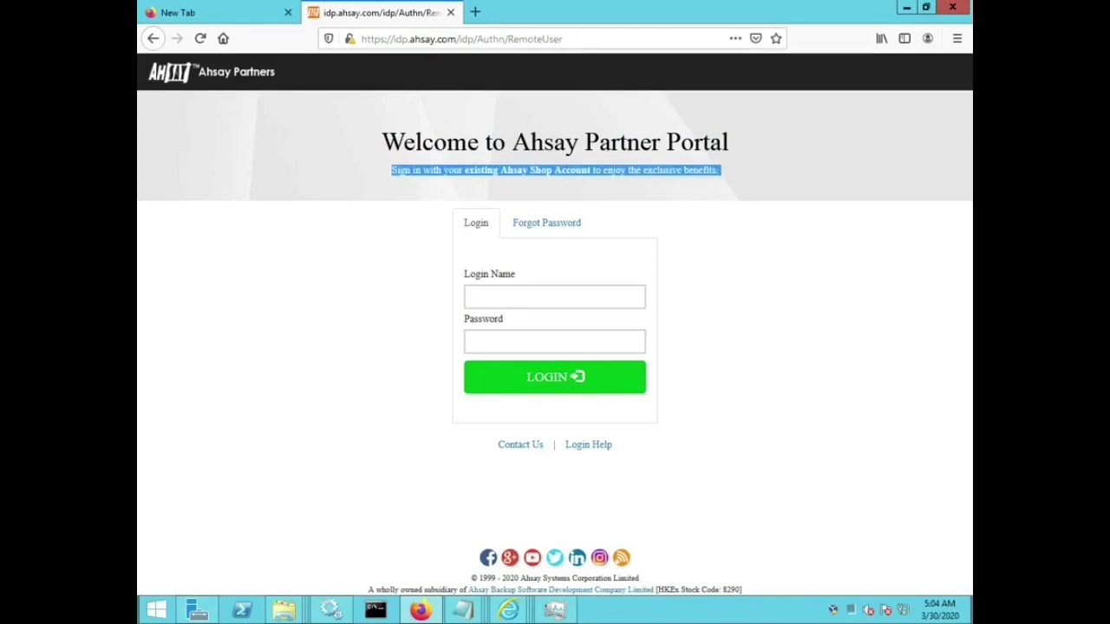
{"action": "left_click", "coordinate": [401, 170]}
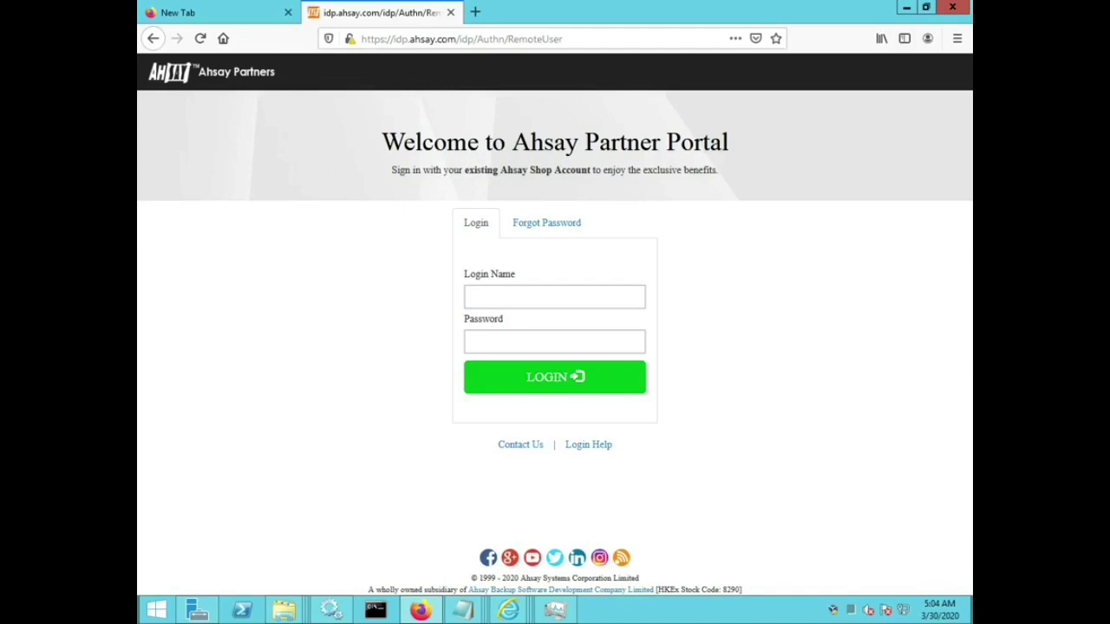
- Enter the partner login name and password and submit the sign-in
{"action": "type", "text": "yourusernamehere"}
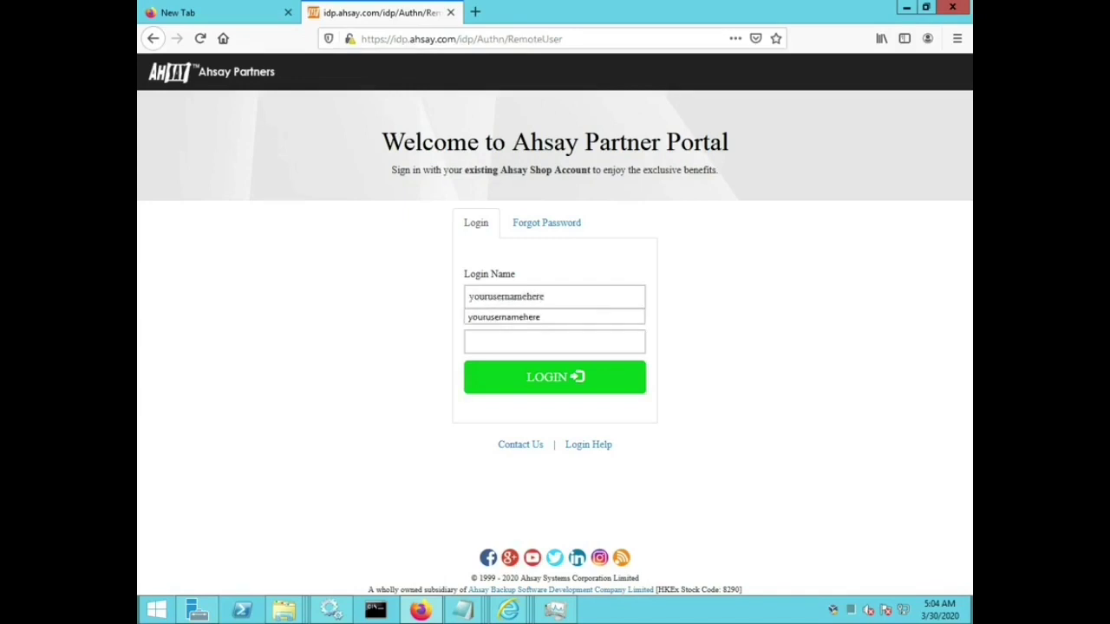
{"action": "key", "text": "Tab"}
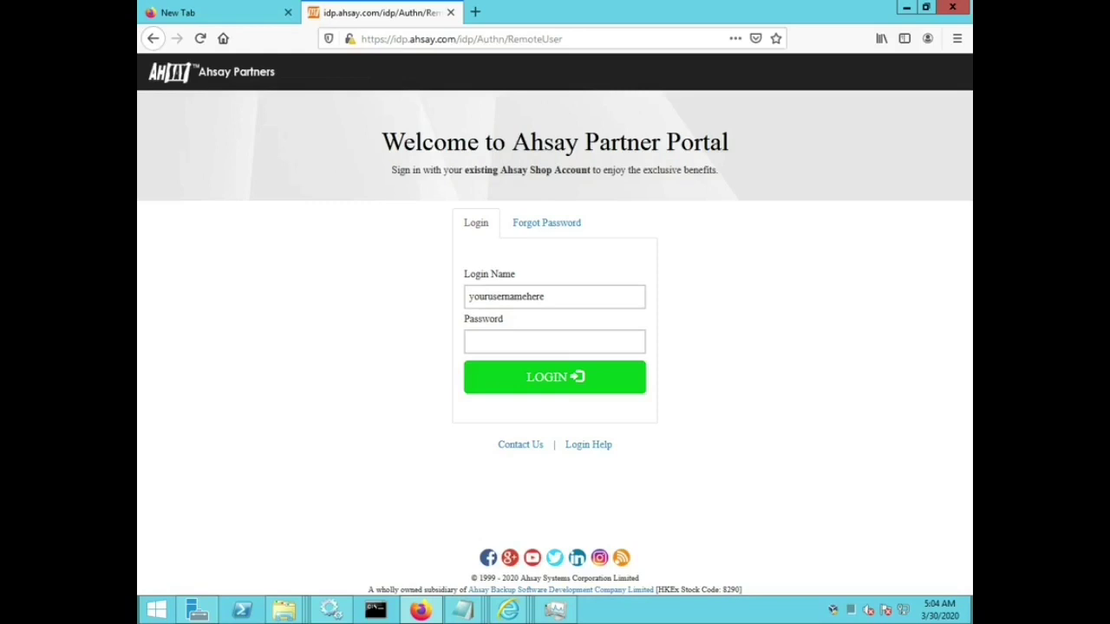
{"action": "type", "text": "••••••••••••••••"}
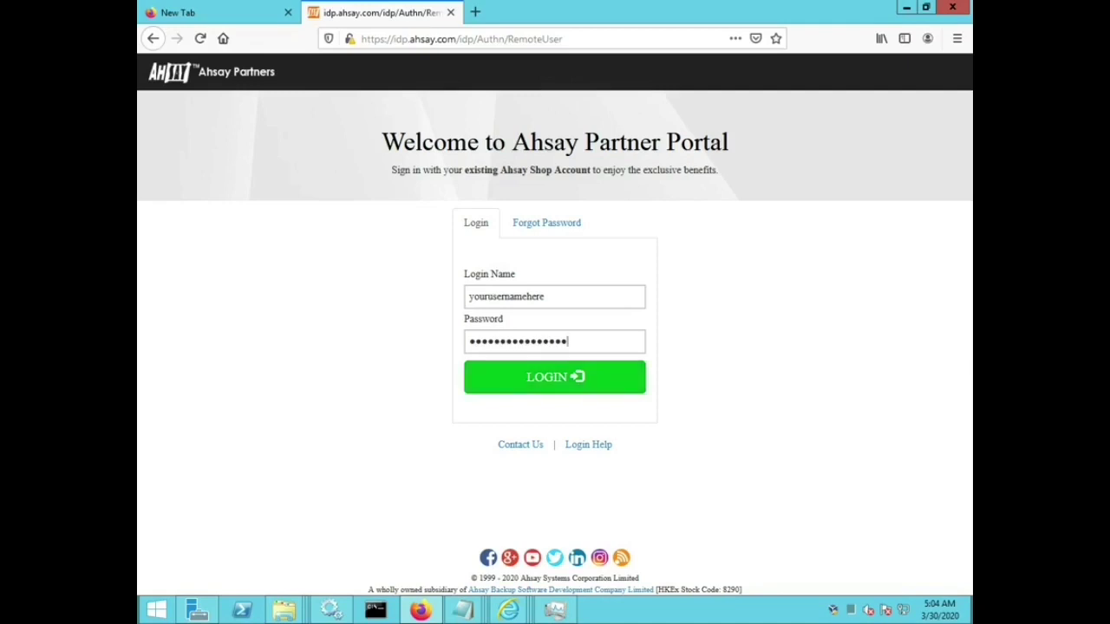
{"action": "key", "text": "ctrl+a"}
{"action": "type", "text": "************"}
{"action": "key", "text": "Return"}
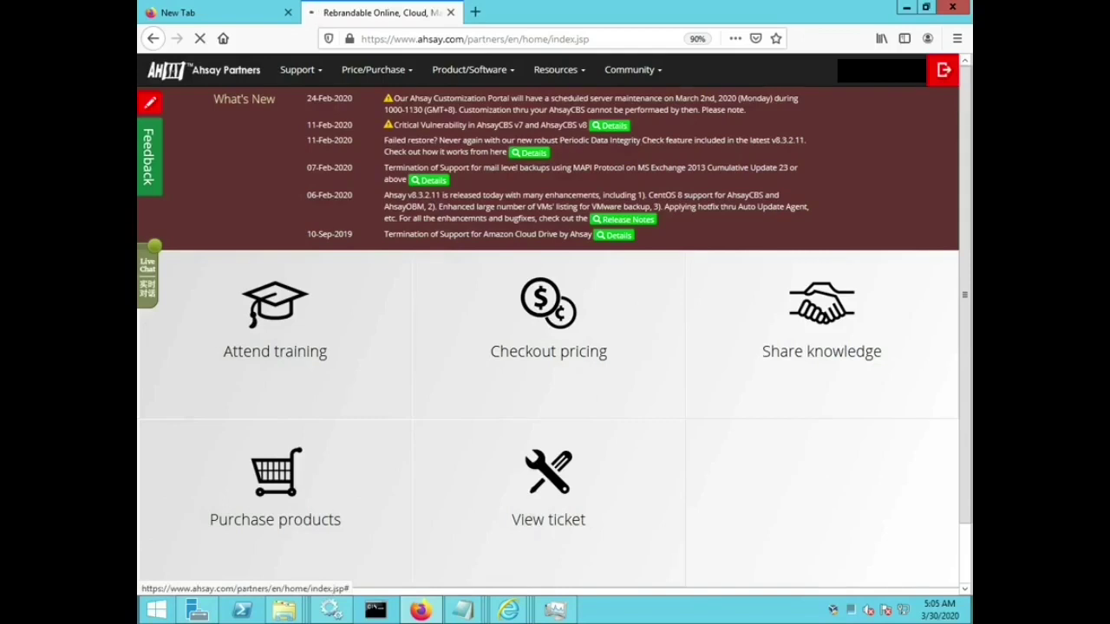
- Choose Hotfix (v8 current release) from the Product/Software menu
{"action": "left_click", "coordinate": [472, 69]}
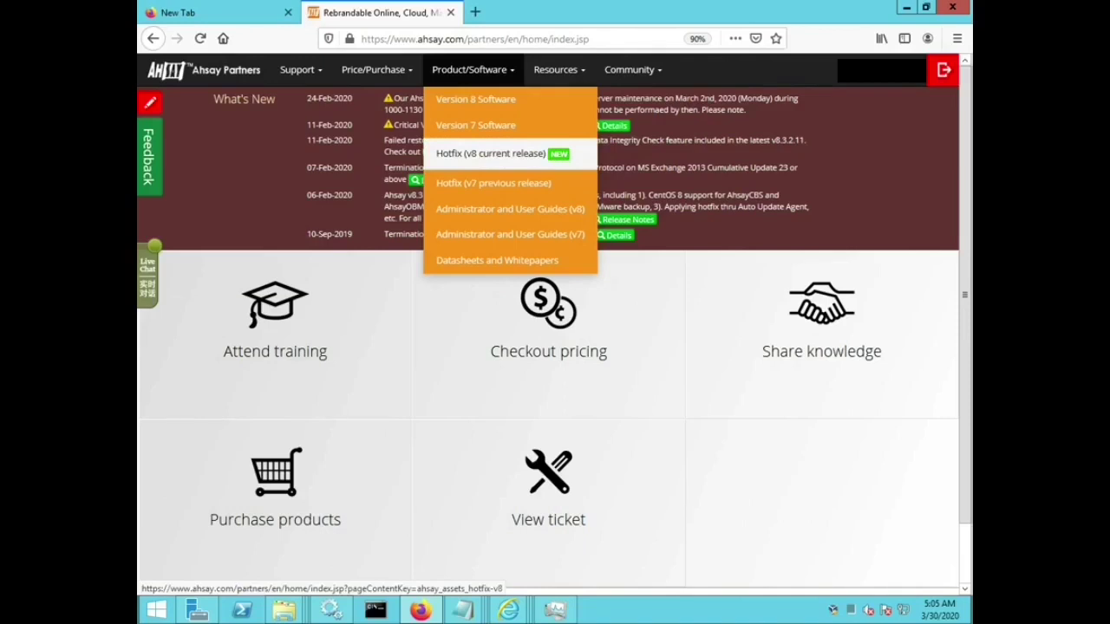
{"action": "left_click", "coordinate": [491, 154]}
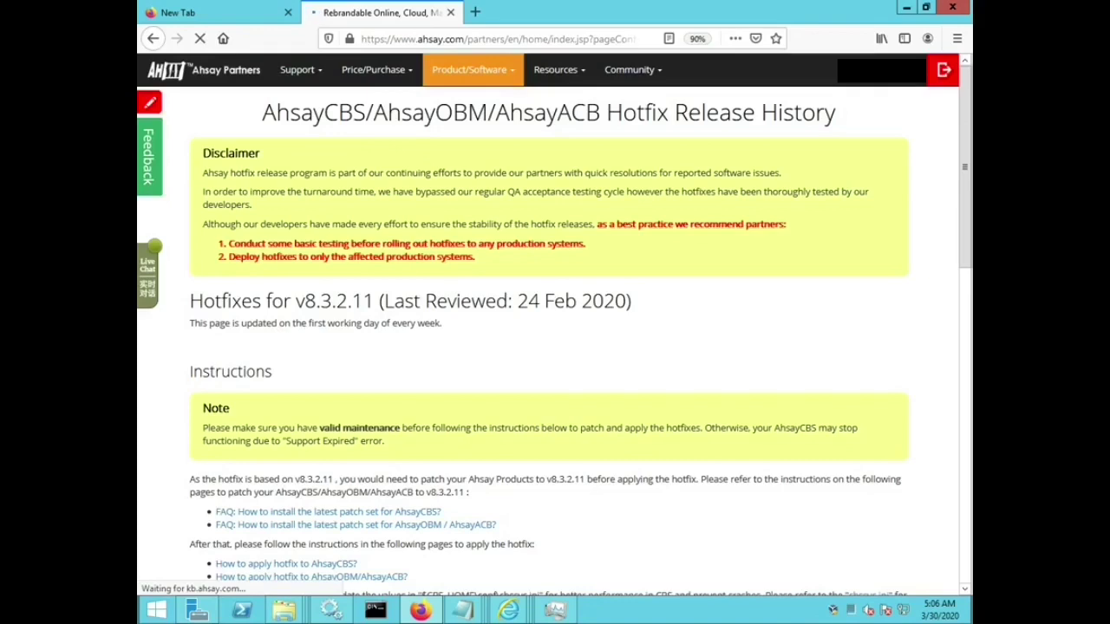
- Highlight the Hotfix Release History title and the v8.3.2.11 version heading
{"action": "left_click_drag", "start_coordinate": [263, 113], "coordinate": [841, 113]}
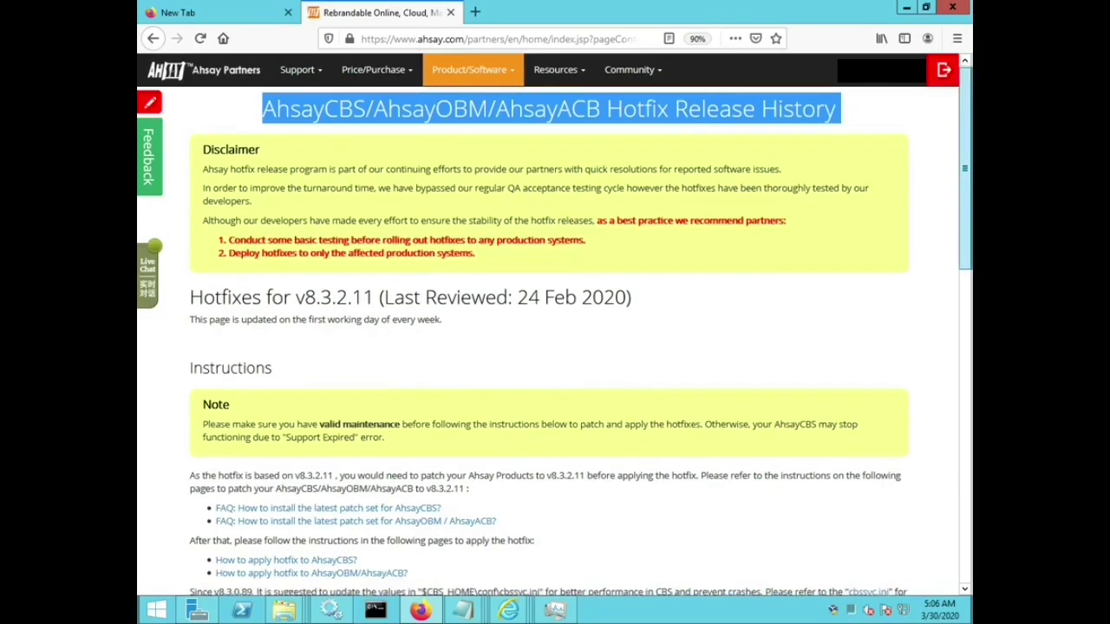
{"action": "scroll", "coordinate": [555, 347], "scroll_direction": "down", "scroll_amount": 2}
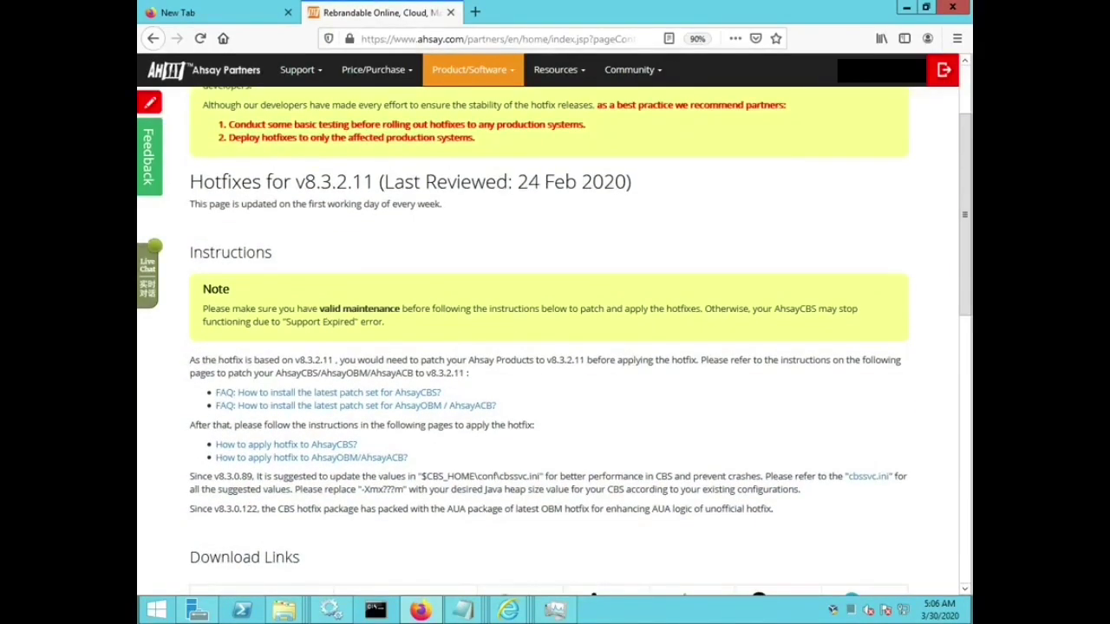
{"action": "left_click_drag", "start_coordinate": [203, 182], "coordinate": [375, 181]}
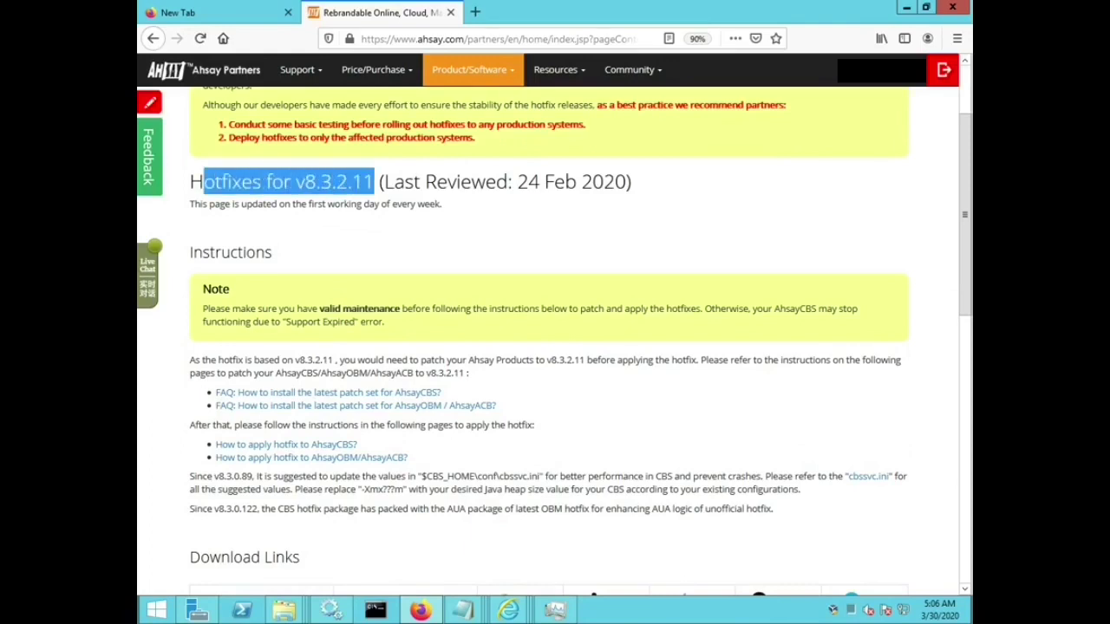
{"action": "left_click", "coordinate": [376, 184]}
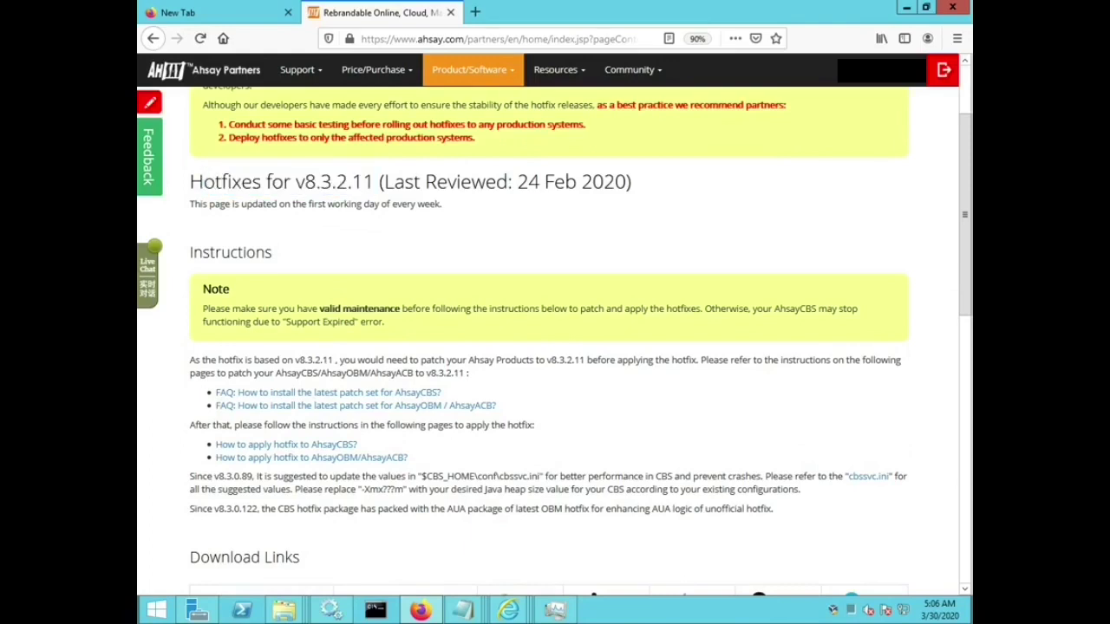
- Check the download table for AhsayCBS 8.3.2.12, AhsayOBM and AhsayACB, then return to the notes
{"action": "scroll", "coordinate": [555, 347], "scroll_direction": "down", "scroll_amount": 4}
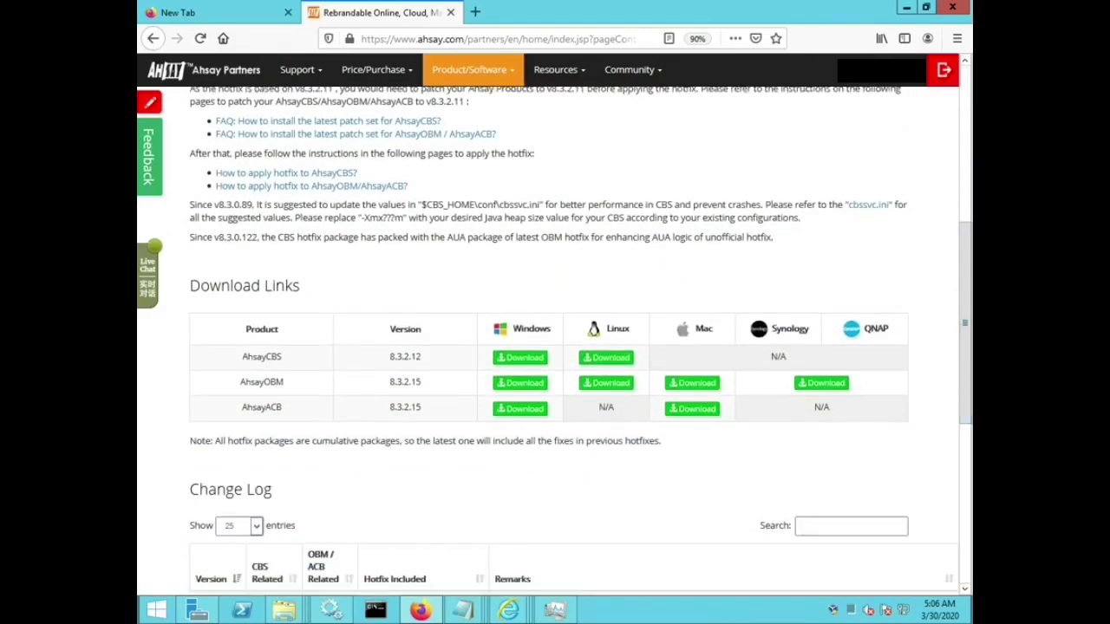
{"action": "left_click_drag", "start_coordinate": [242, 357], "coordinate": [282, 356]}
{"action": "left_click_drag", "start_coordinate": [390, 357], "coordinate": [423, 357]}
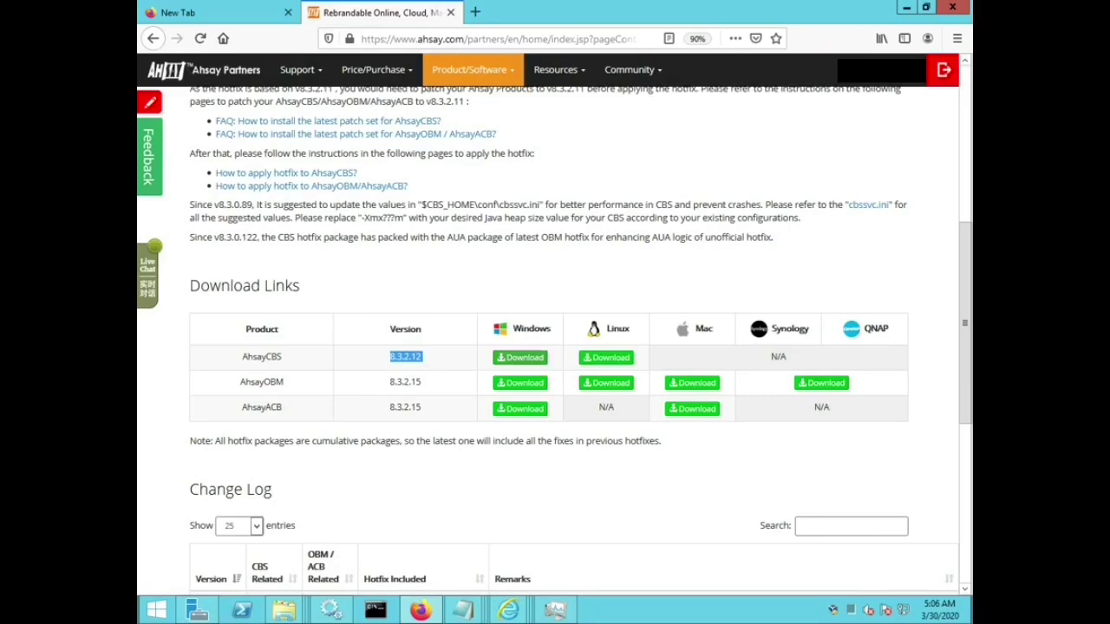
{"action": "left_click_drag", "start_coordinate": [511, 329], "coordinate": [554, 328]}
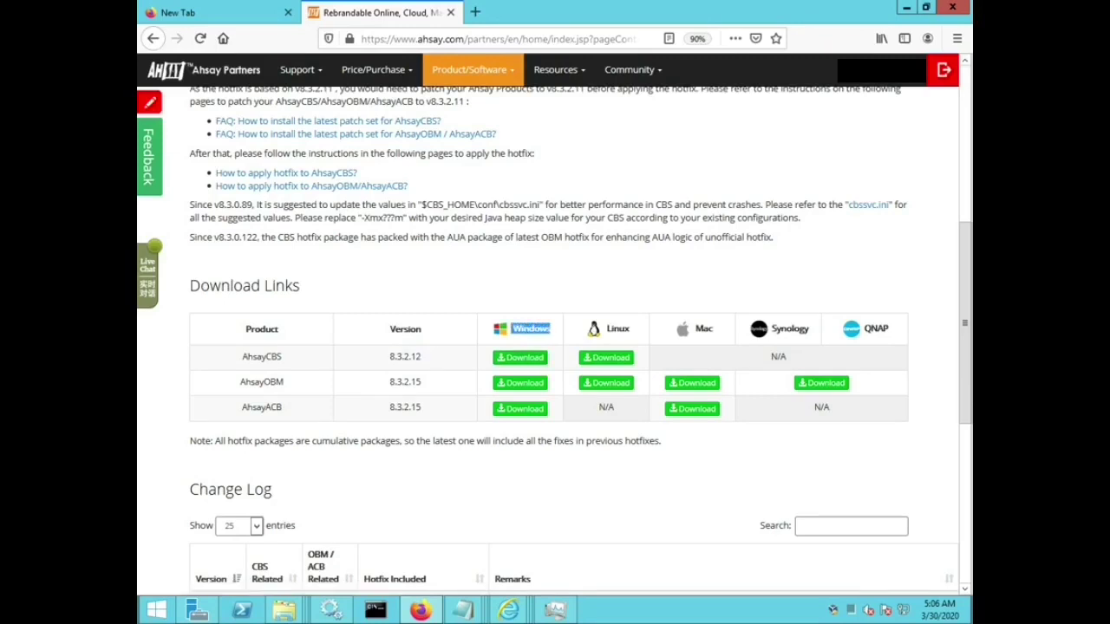
{"action": "left_click_drag", "start_coordinate": [241, 383], "coordinate": [284, 382]}
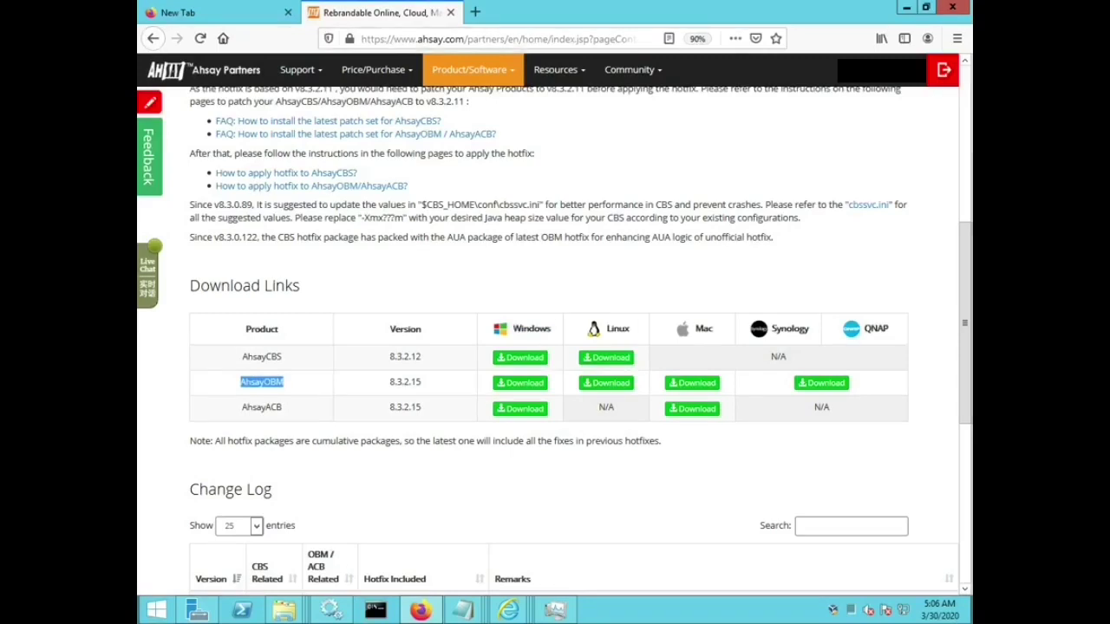
{"action": "left_click_drag", "start_coordinate": [249, 408], "coordinate": [283, 408]}
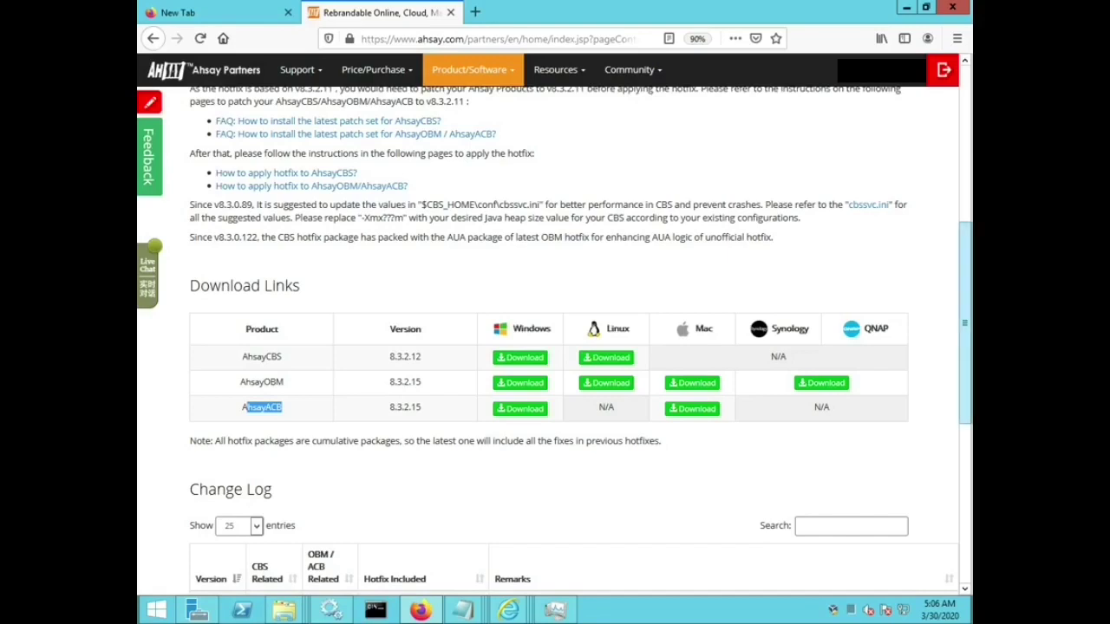
{"action": "scroll", "coordinate": [573, 338], "scroll_direction": "up", "scroll_amount": 3}
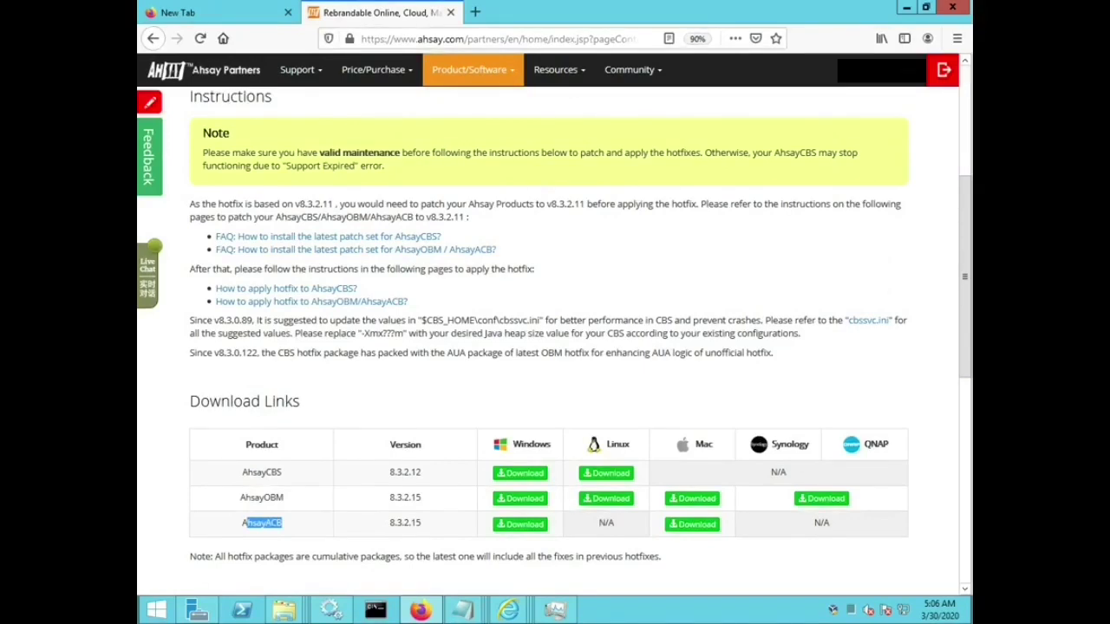
{"action": "key", "text": "alt+Tab"}
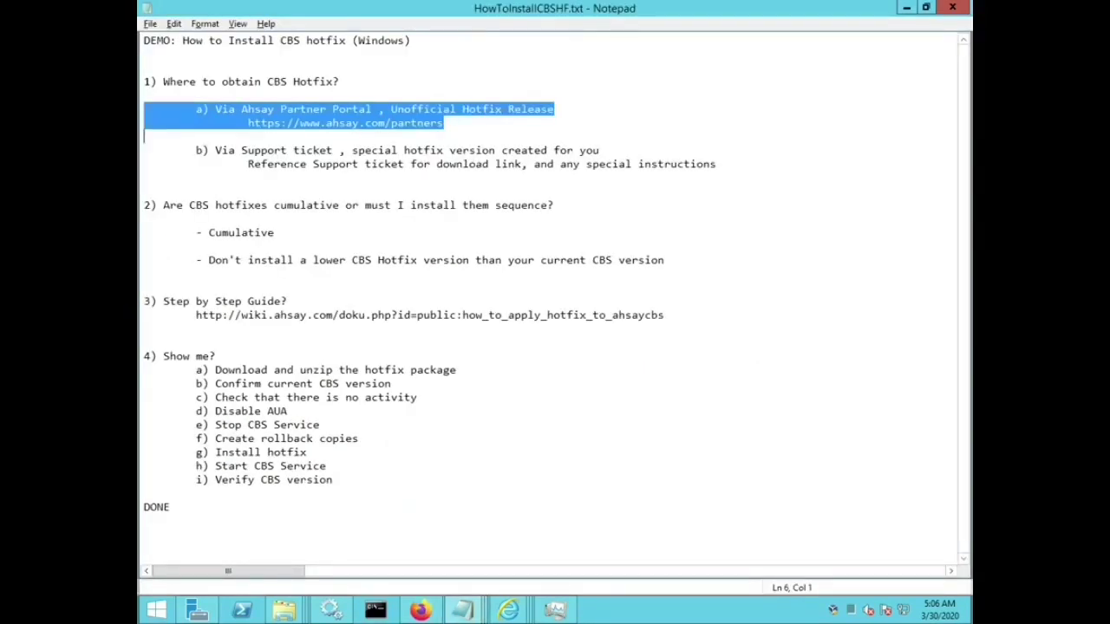
- Select the b) support ticket option lines in the notes
{"action": "left_click", "coordinate": [456, 150]}
{"action": "key", "text": "Home"}
{"action": "key", "text": "shift+Down"}
{"action": "key", "text": "shift+Down"}
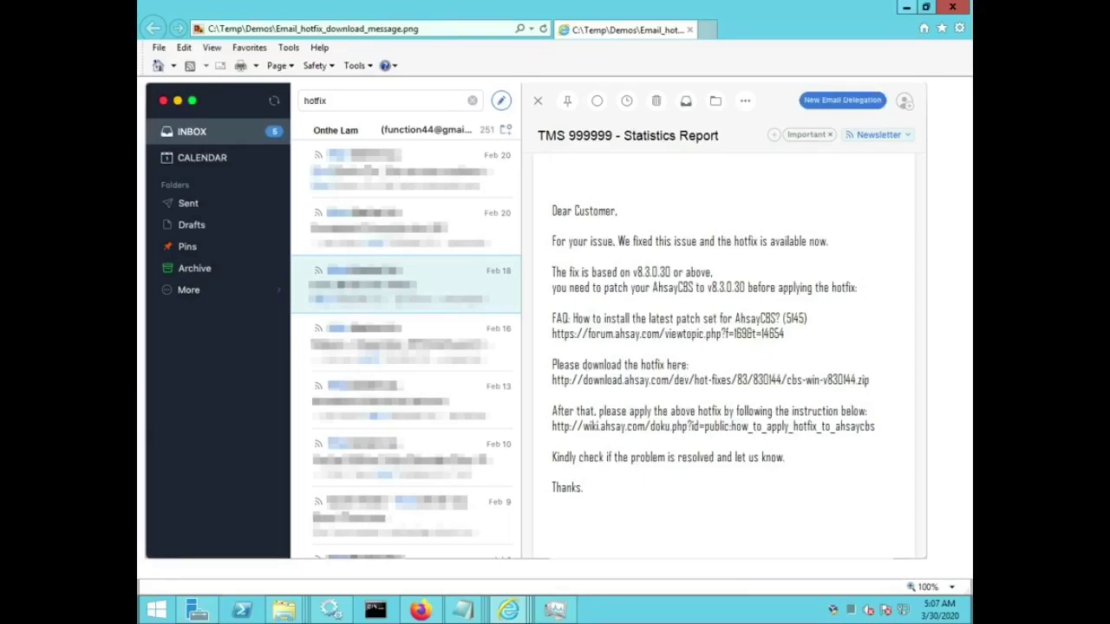
- Minimize the browser and mark question 2, its Cumulative answer and the lower-version warning
{"action": "left_click", "coordinate": [907, 8]}
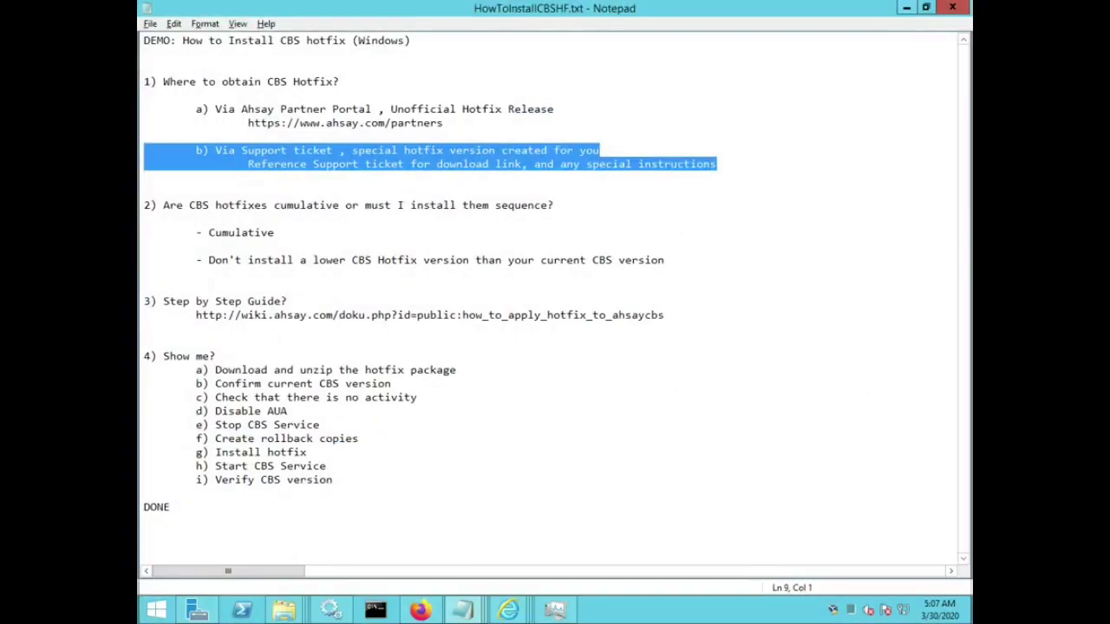
{"action": "left_click", "coordinate": [145, 190]}
{"action": "key", "text": "Down"}
{"action": "key", "text": "shift+Down"}
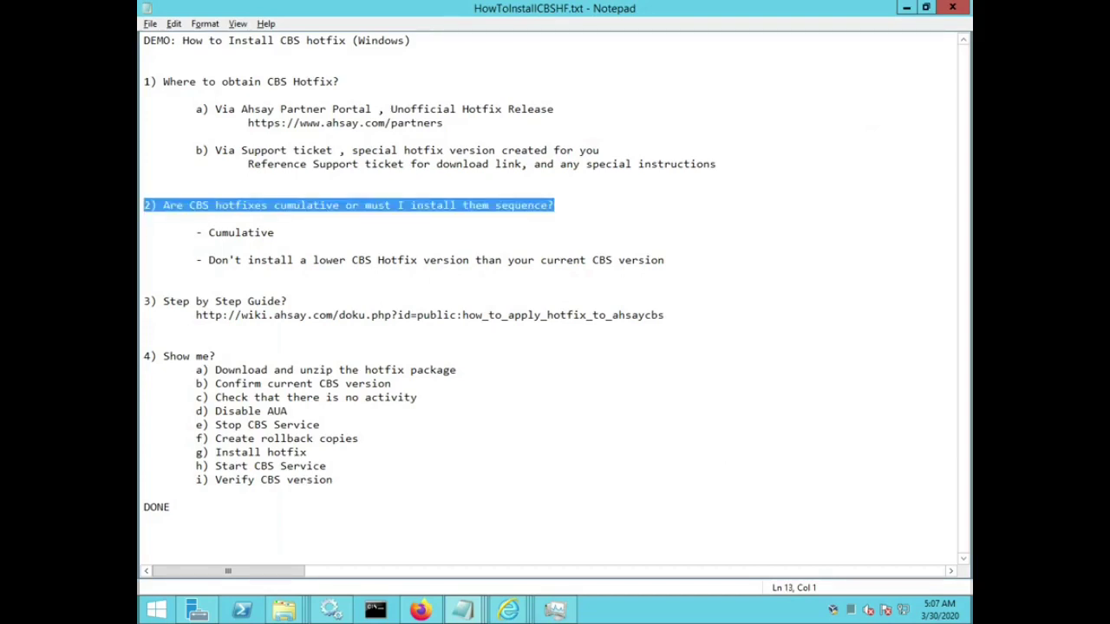
{"action": "key", "text": "Down"}
{"action": "key", "text": "shift+Down"}
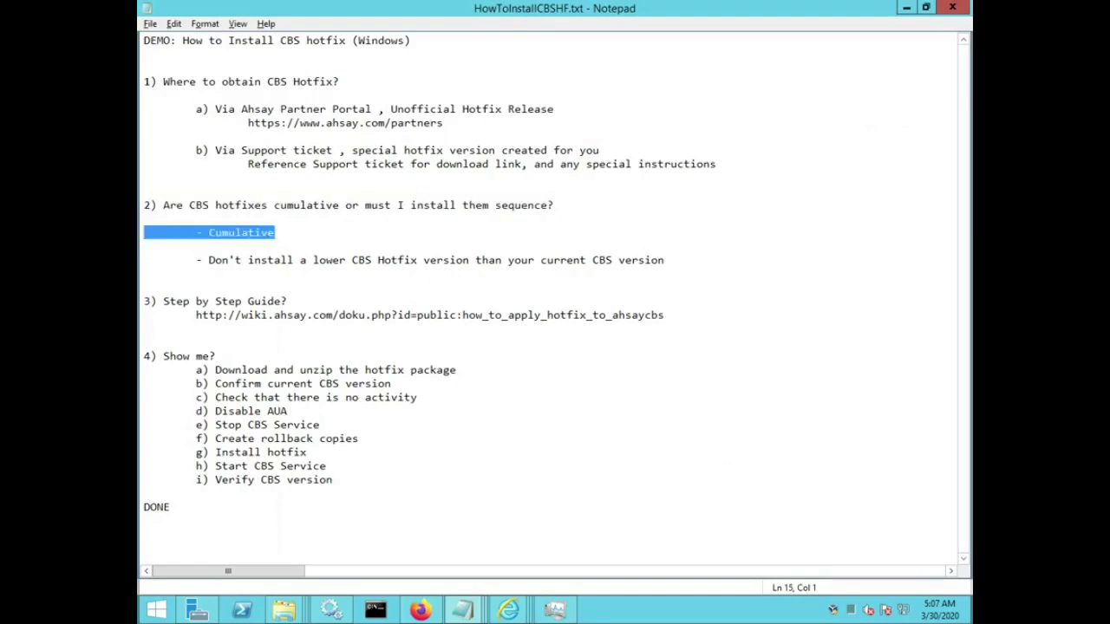
{"action": "key", "text": "Down"}
{"action": "key", "text": "shift+Down"}
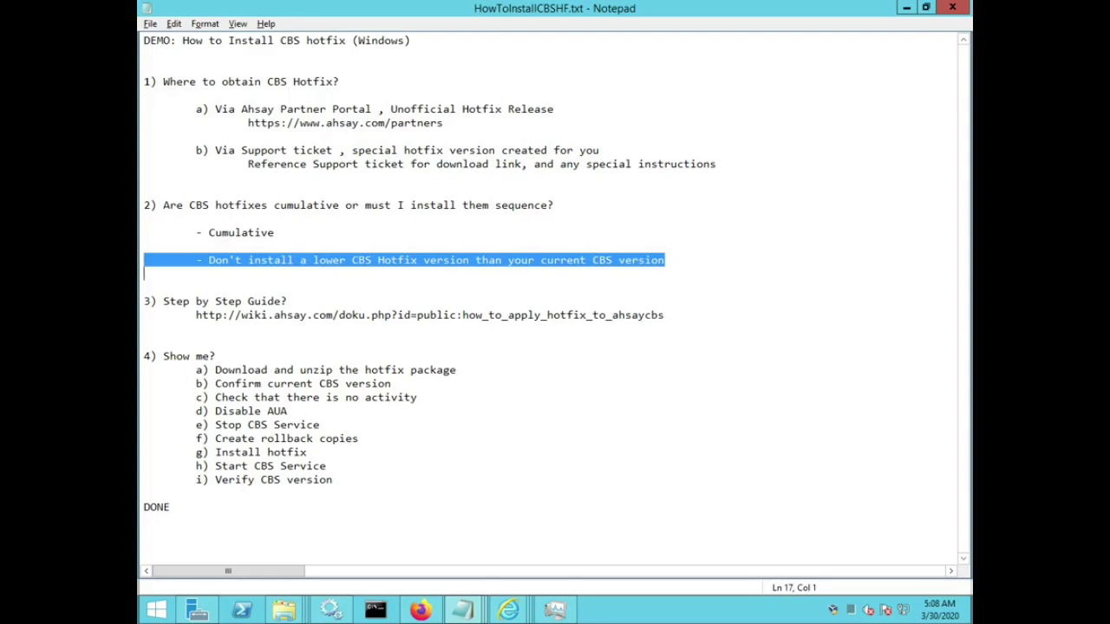
- Add an indented '**** VERY IMPORTANT ****' note under the lower-version warning
{"action": "key", "text": "Right"}
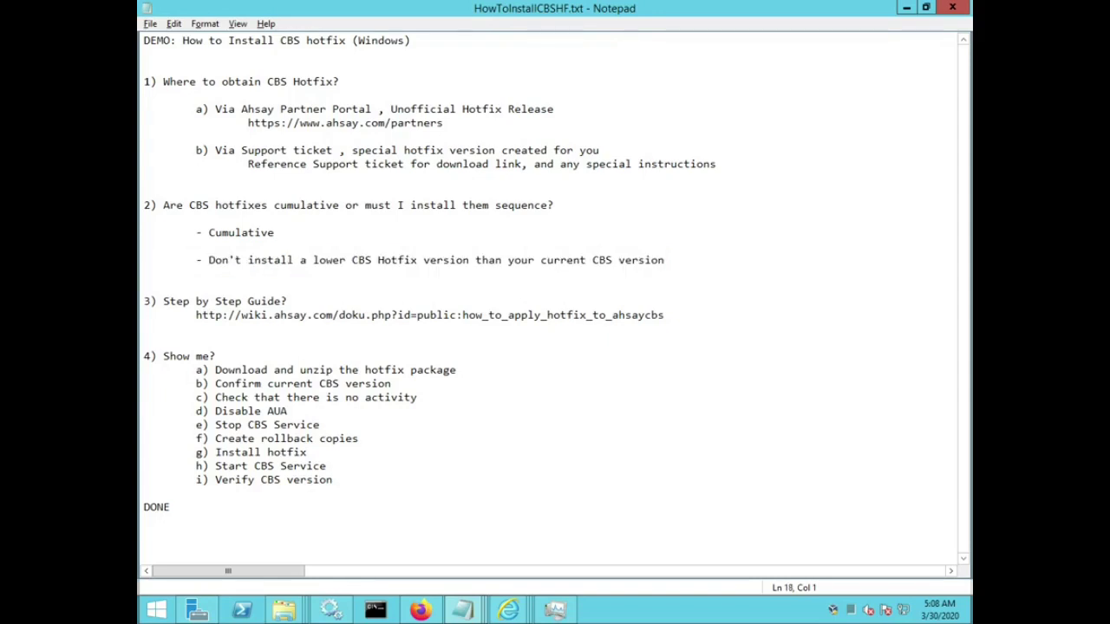
{"action": "key", "text": "Tab"}
{"action": "key", "text": "Tab"}
{"action": "key", "text": "Tab"}
{"action": "type", "text": "**** VERY IMPORTAN"}
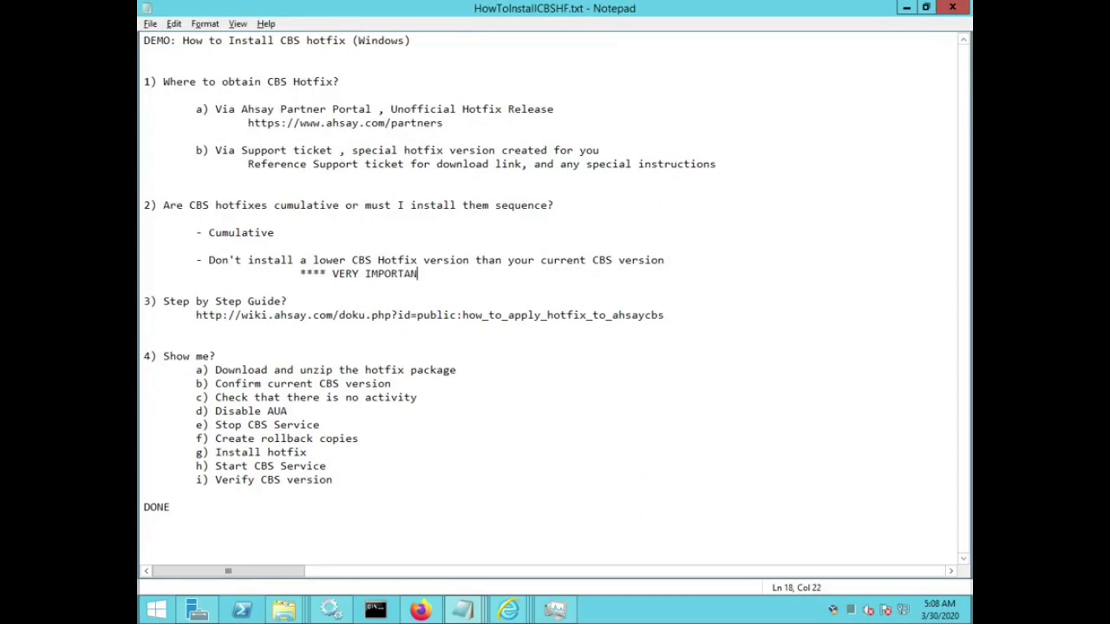
{"action": "type", "text": "T ****"}
{"action": "key", "text": "shift+Home"}
{"action": "key", "text": "shift+Up"}
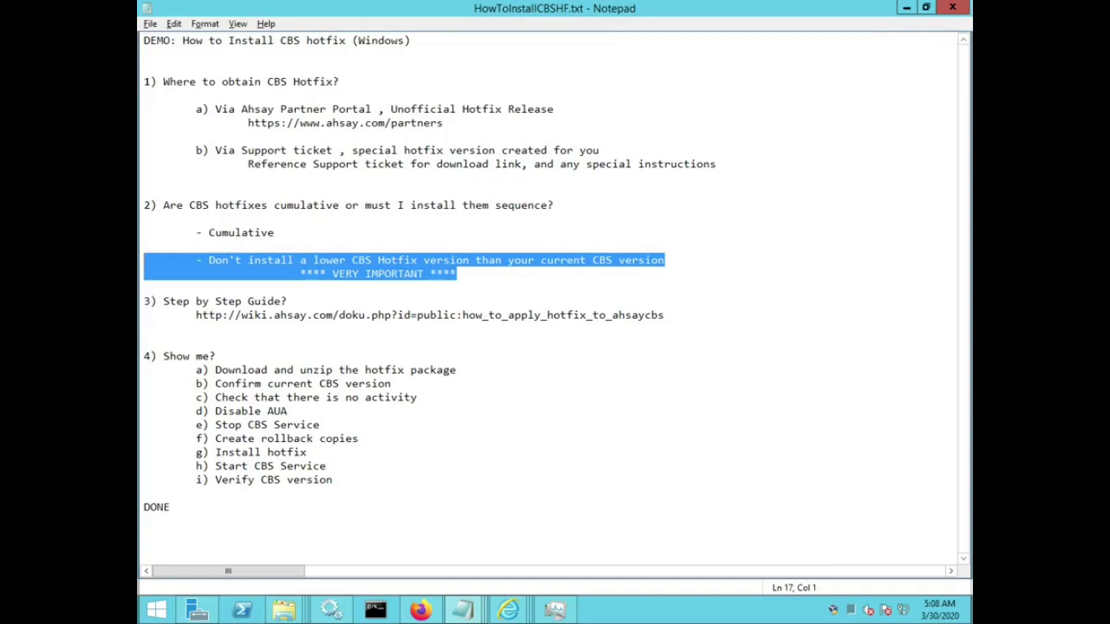
- Mark the Step by Step Guide question together with its wiki link
{"action": "key", "text": "Down"}
{"action": "key", "text": "Down"}
{"action": "key", "text": "Down"}
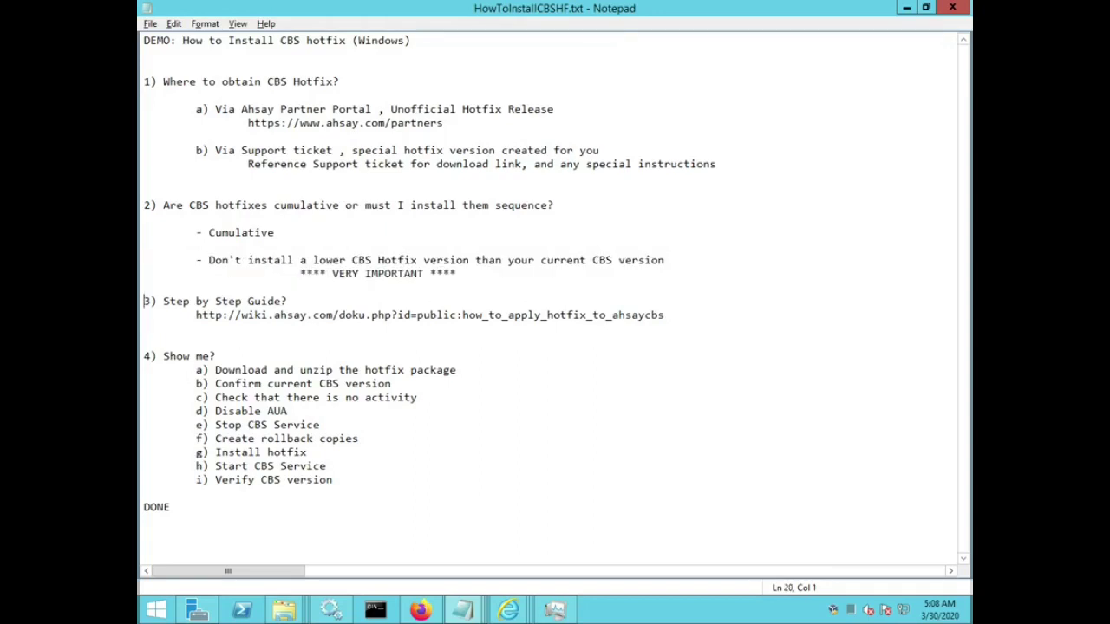
{"action": "key", "text": "End"}
{"action": "key", "text": "shift+Home"}
{"action": "key", "text": "Down"}
{"action": "key", "text": "End"}
{"action": "key", "text": "shift+Up"}
{"action": "key", "text": "shift+Home"}
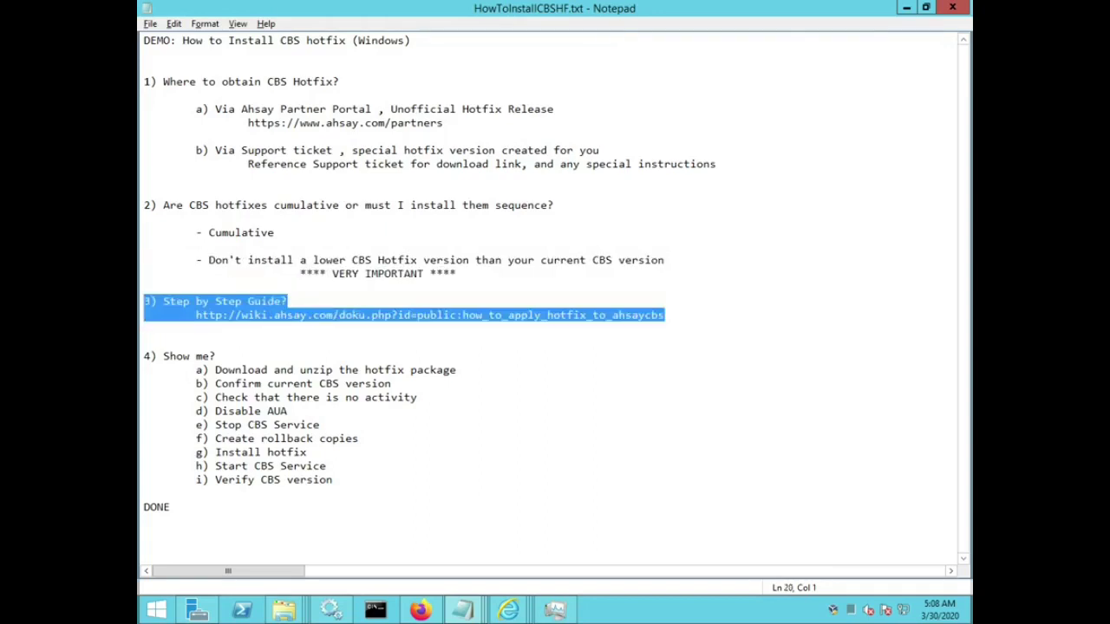
- Mark the Show me? heading and the download and unzip step
{"action": "key", "text": "Down"}
{"action": "key", "text": "Down"}
{"action": "key", "text": "Down"}
{"action": "key", "text": "Down"}
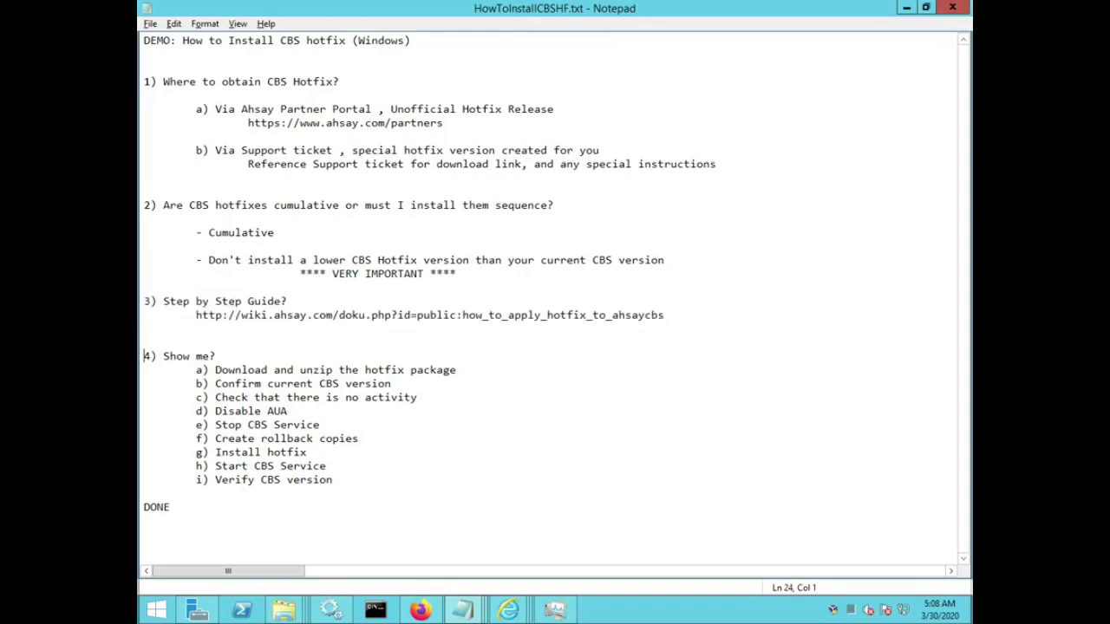
{"action": "key", "text": "End"}
{"action": "key", "text": "shift+Home"}
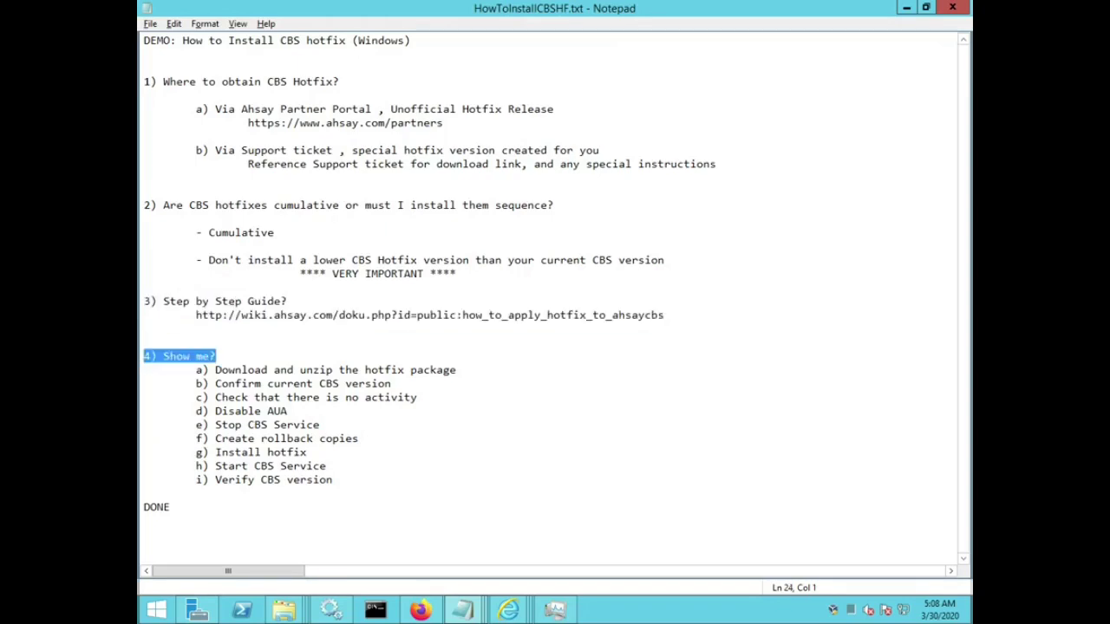
{"action": "key", "text": "Down"}
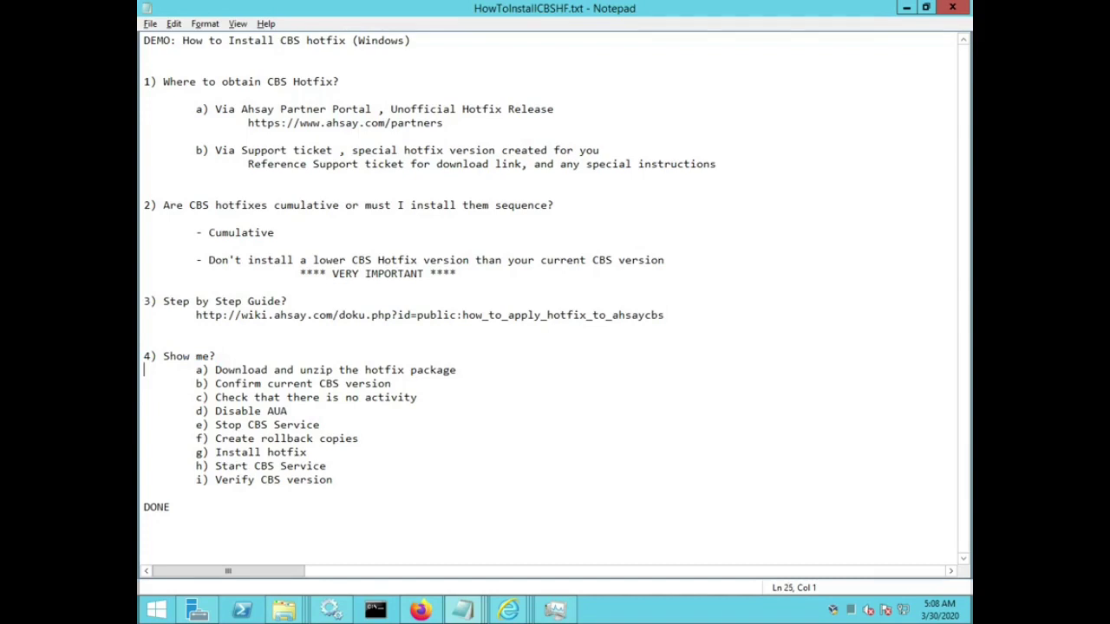
{"action": "key", "text": "End"}
{"action": "key", "text": "shift+Home"}
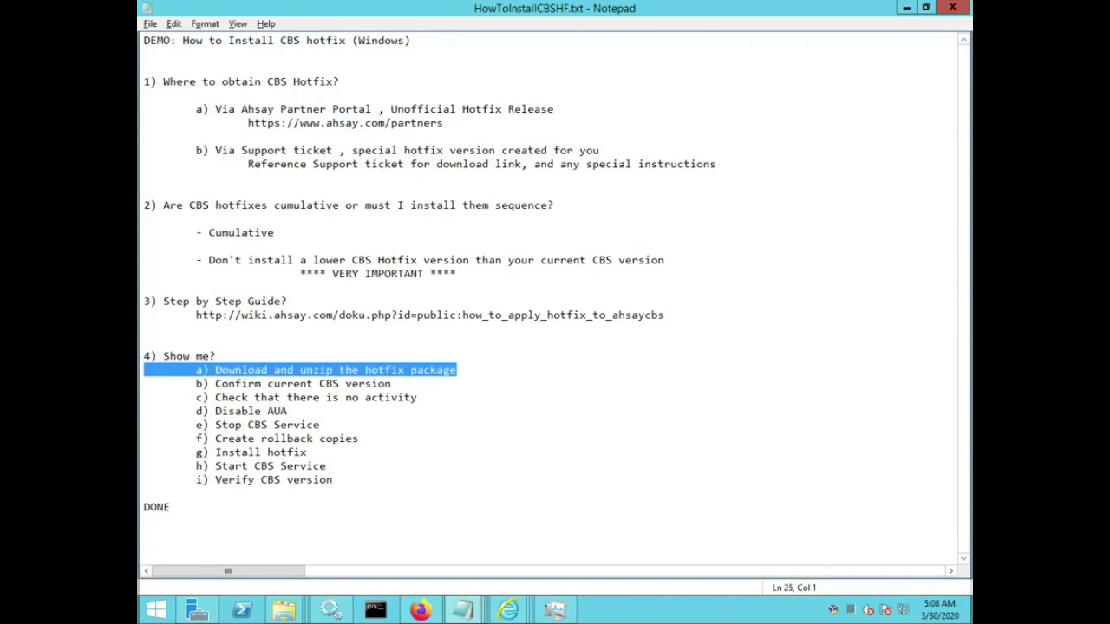
- Extract HF_cbs-win-v830135.zip in Downloads to its suggested folder
{"action": "mouse_move", "coordinate": [283, 610]}
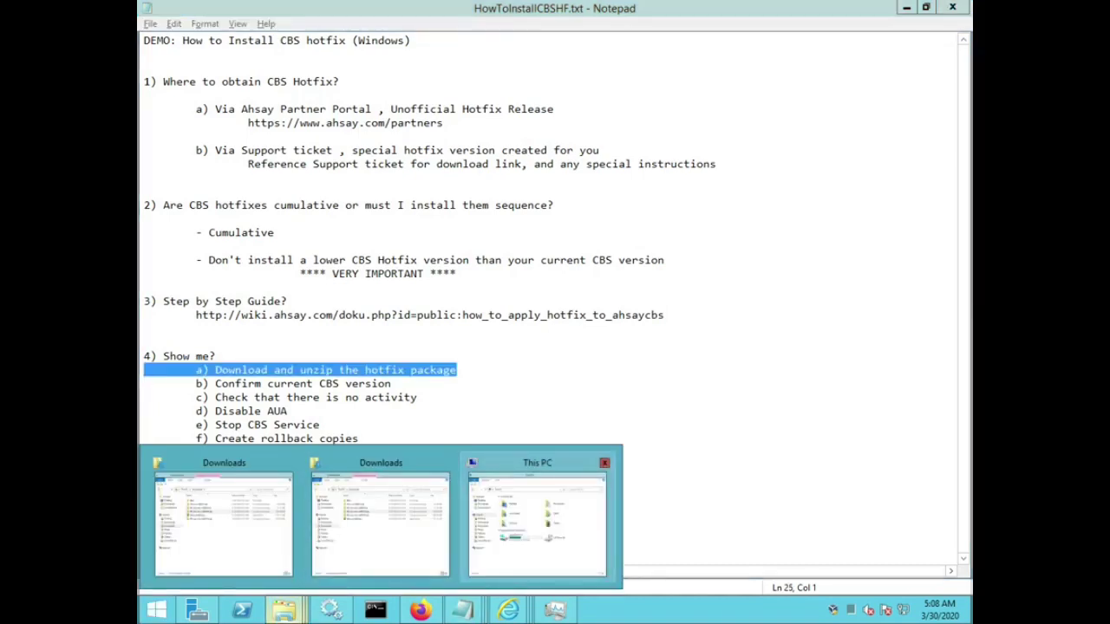
{"action": "left_click", "coordinate": [381, 520]}
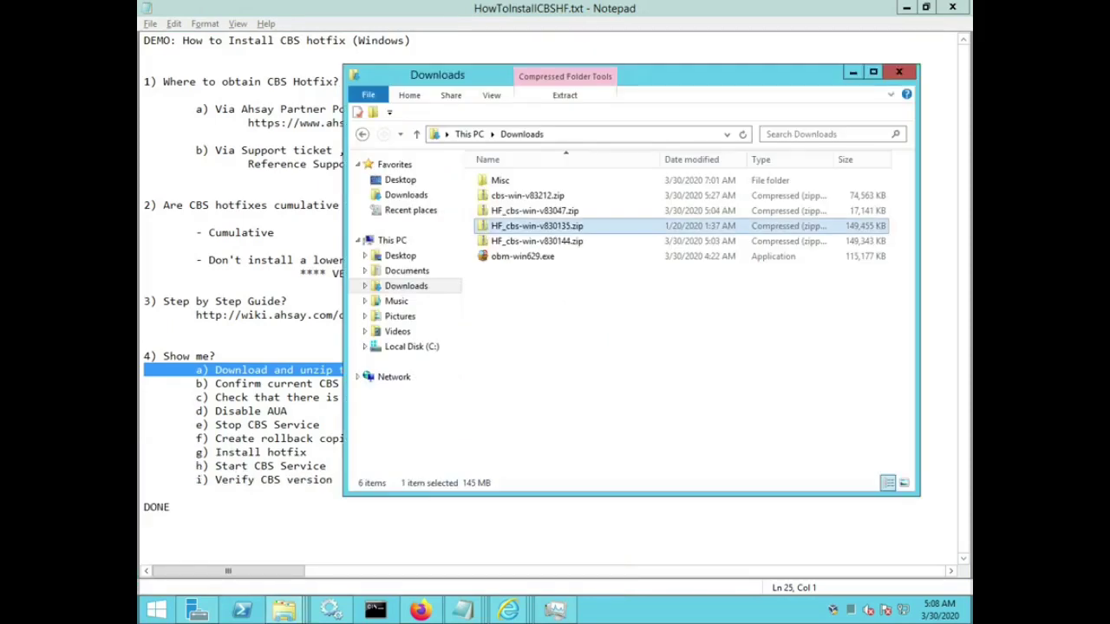
{"action": "left_click", "coordinate": [537, 225]}
{"action": "right_click", "coordinate": [535, 224]}
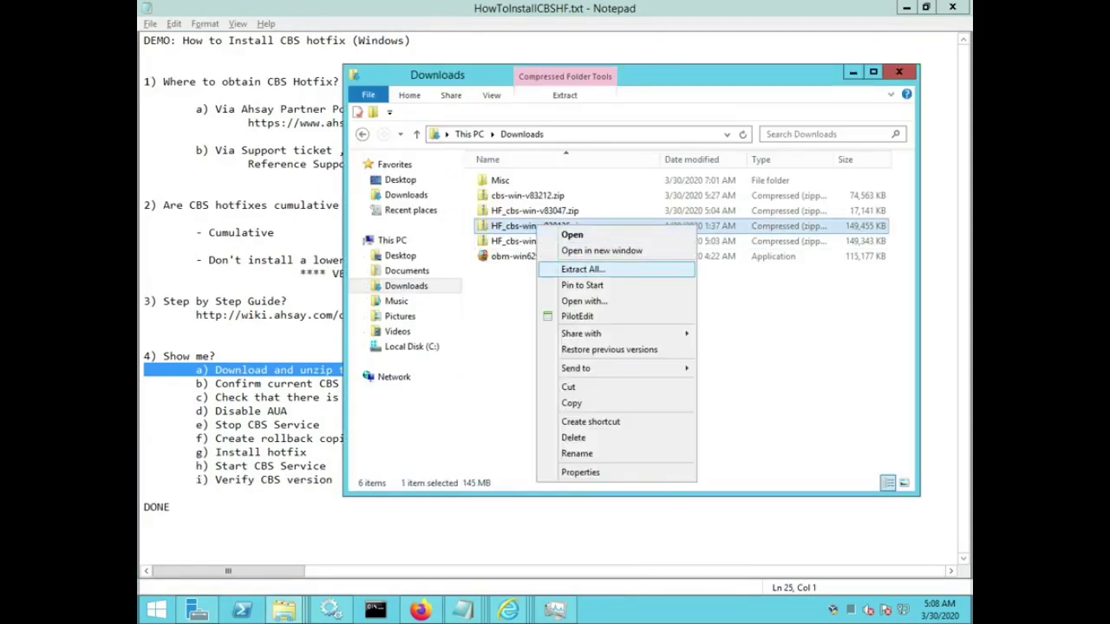
{"action": "left_click", "coordinate": [572, 270]}
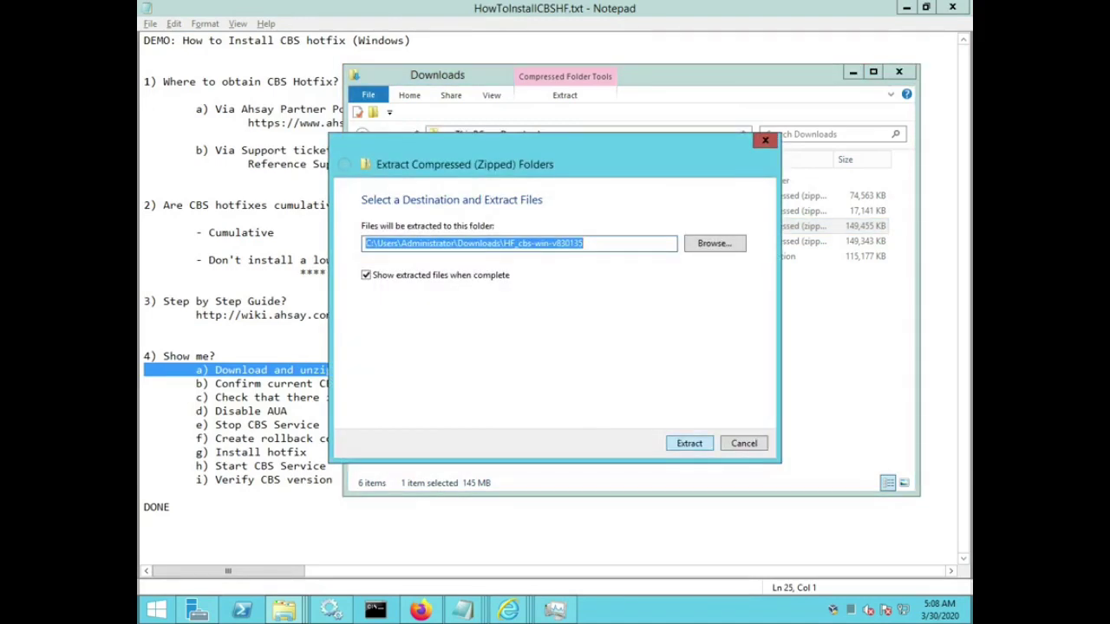
{"action": "key", "text": "Return"}
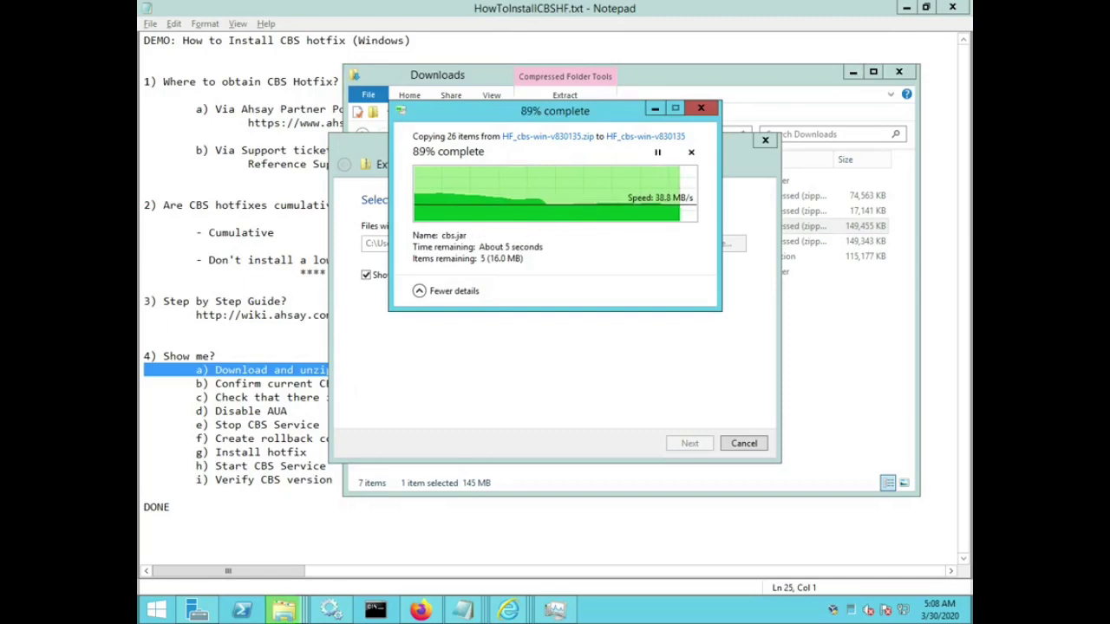
{"action": "left_click", "coordinate": [699, 89]}
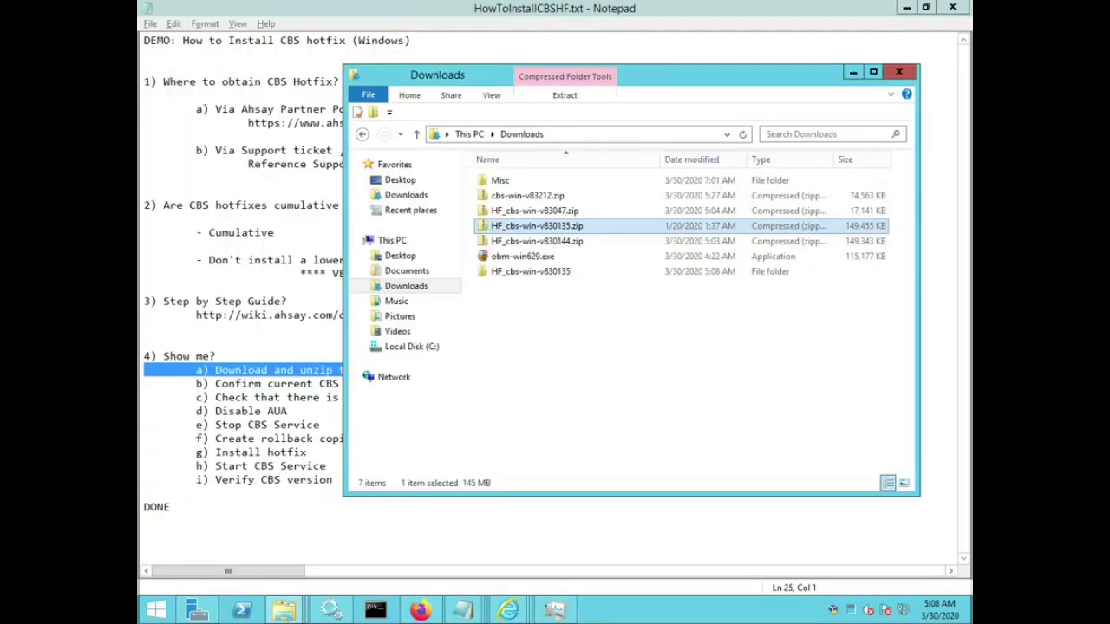
- Open the extracted folder and go over its bin, conf, download, java and lib subfolders
{"action": "double_click", "coordinate": [530, 272]}
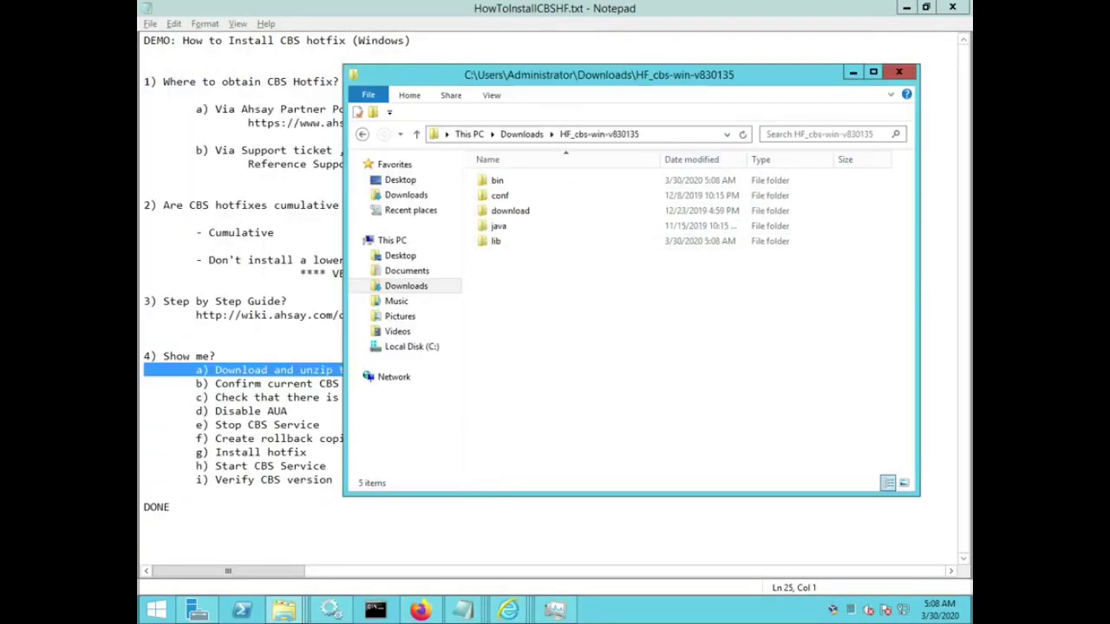
{"action": "left_click", "coordinate": [497, 180]}
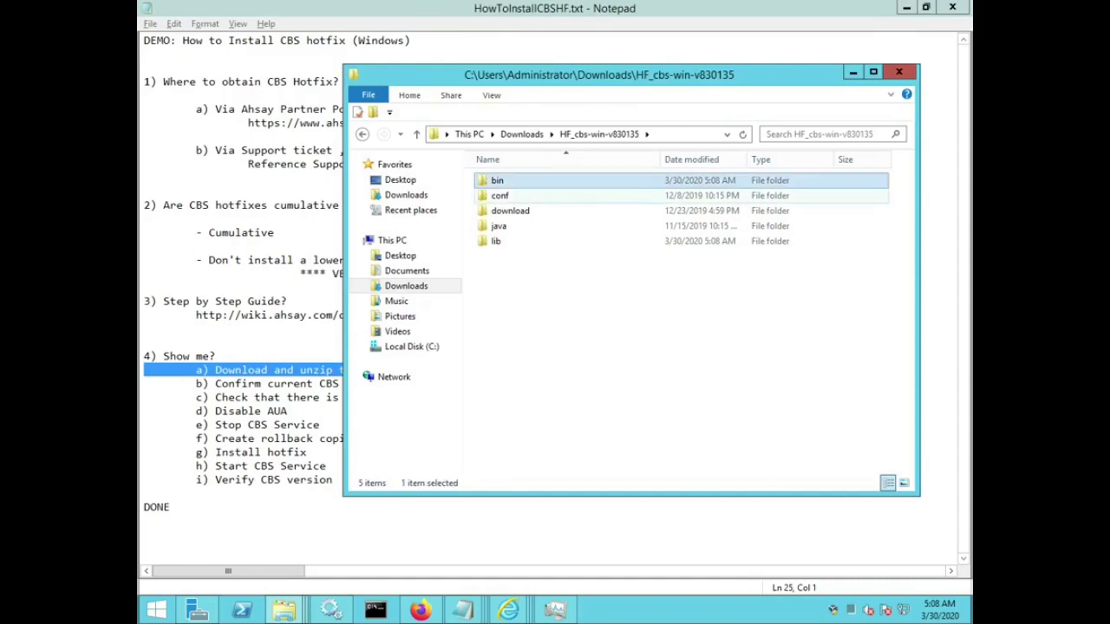
{"action": "left_click", "coordinate": [500, 196]}
{"action": "left_click", "coordinate": [510, 211]}
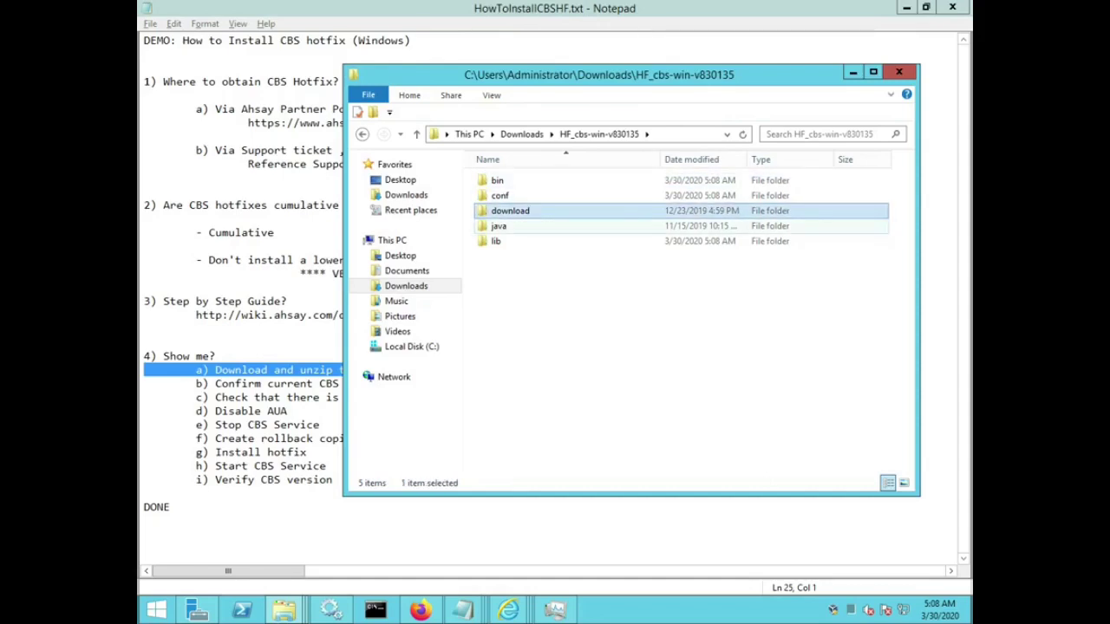
{"action": "left_click", "coordinate": [498, 226]}
{"action": "left_click", "coordinate": [496, 242]}
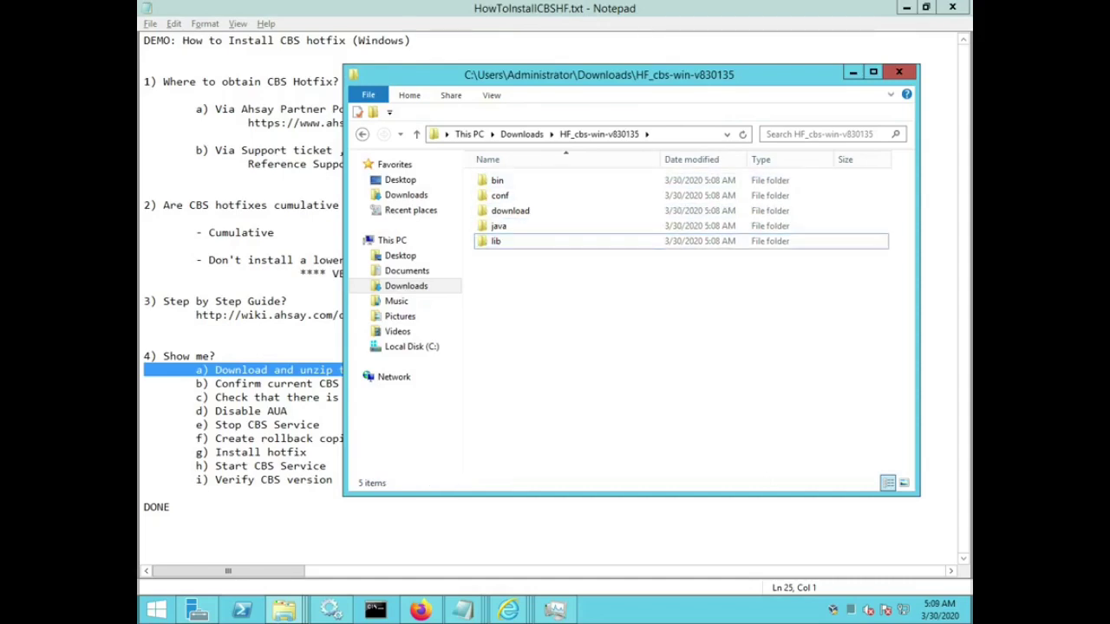
{"action": "left_click_drag", "start_coordinate": [494, 75], "coordinate": [866, 82]}
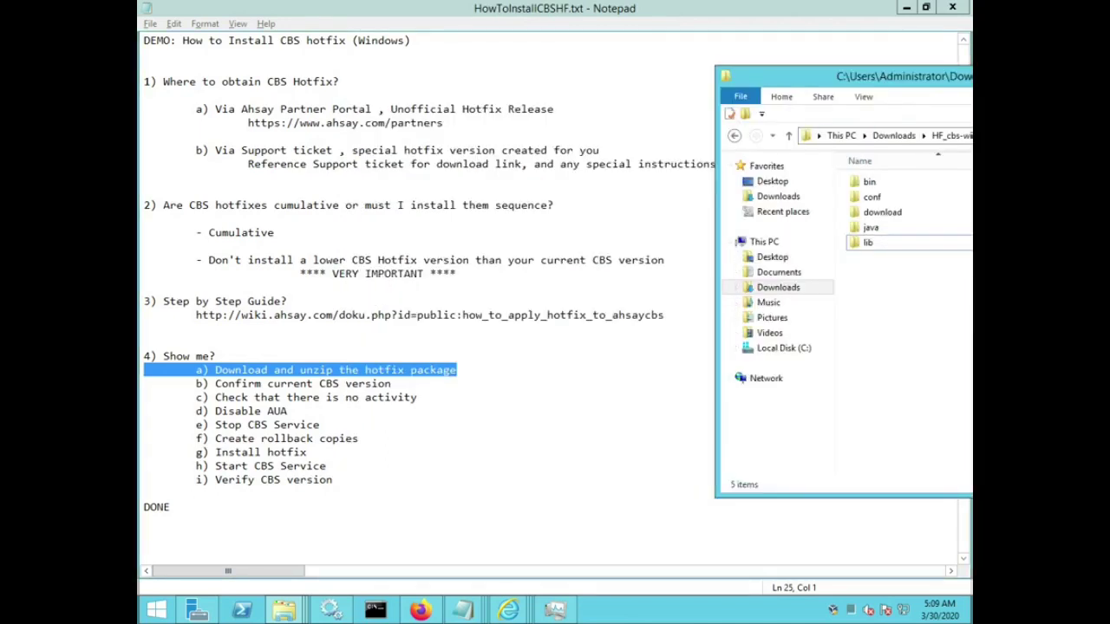
- Mark the Confirm current CBS version step in the notes
{"action": "key", "text": "alt+Tab"}
{"action": "key", "text": "Right"}
{"action": "key", "text": "shift+Down"}
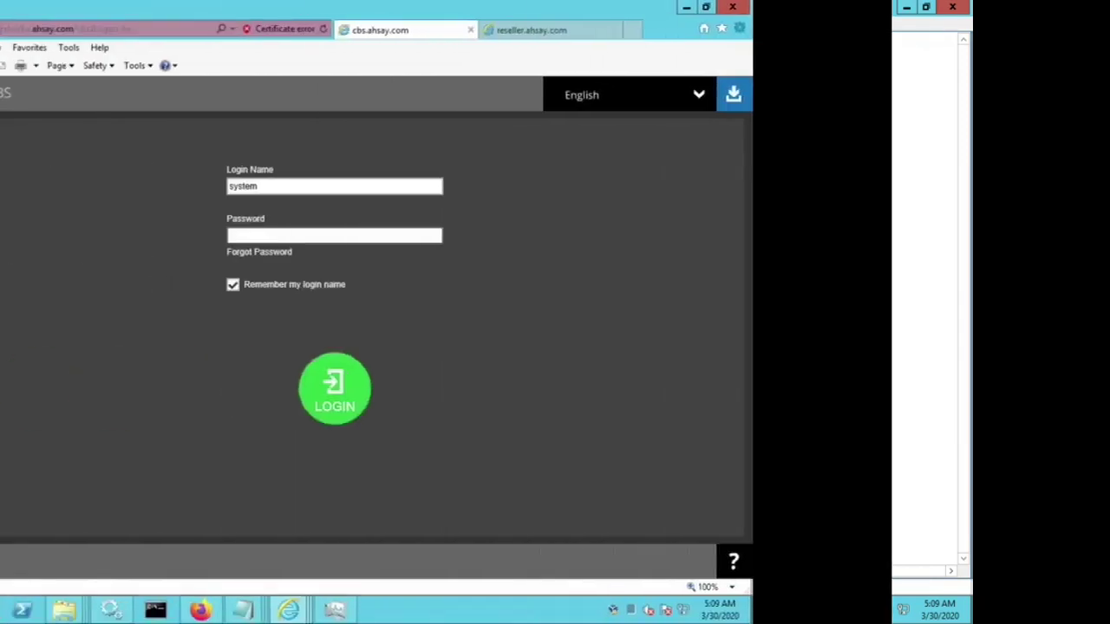
- Sign in to AhsayCBS with the system account and highlight the System Settings heading
{"action": "type", "text": "system"}
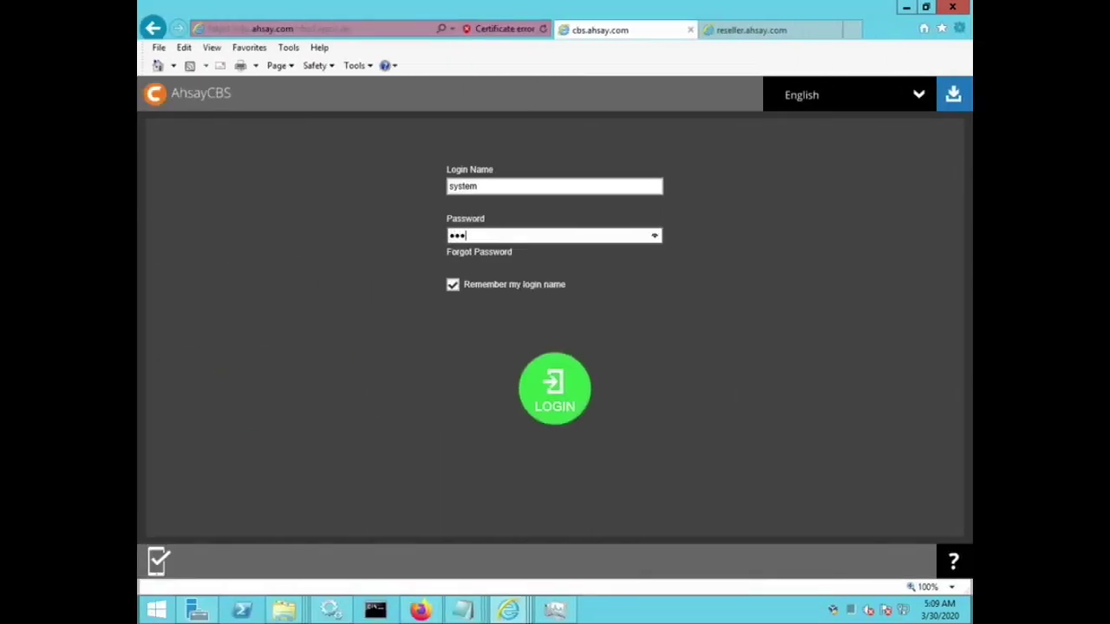
{"action": "key", "text": "Return"}
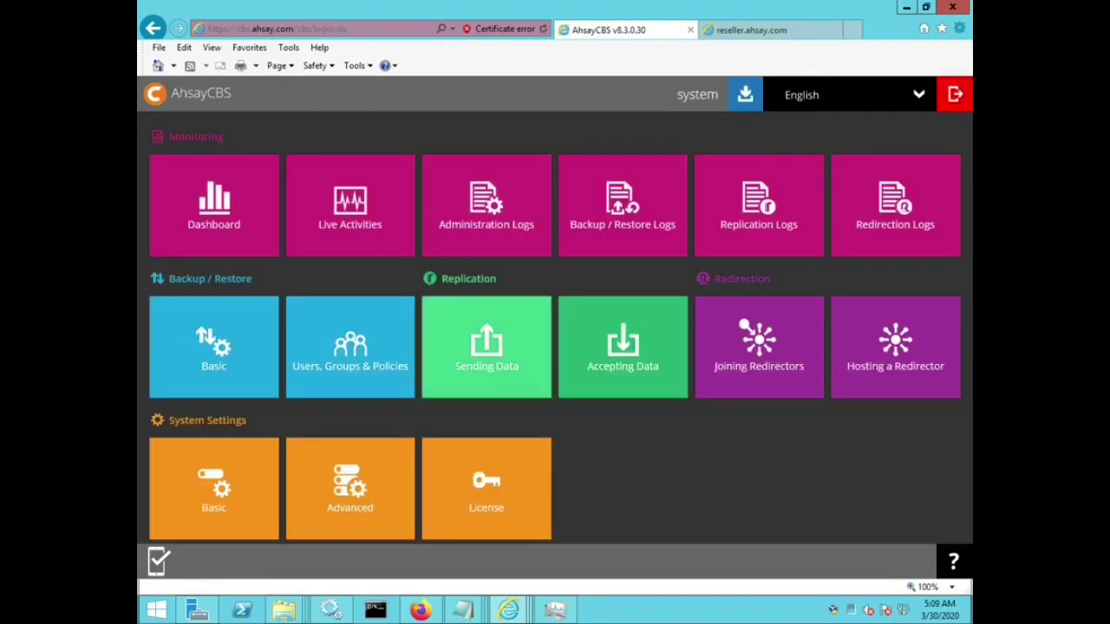
{"action": "double_click", "coordinate": [186, 419]}
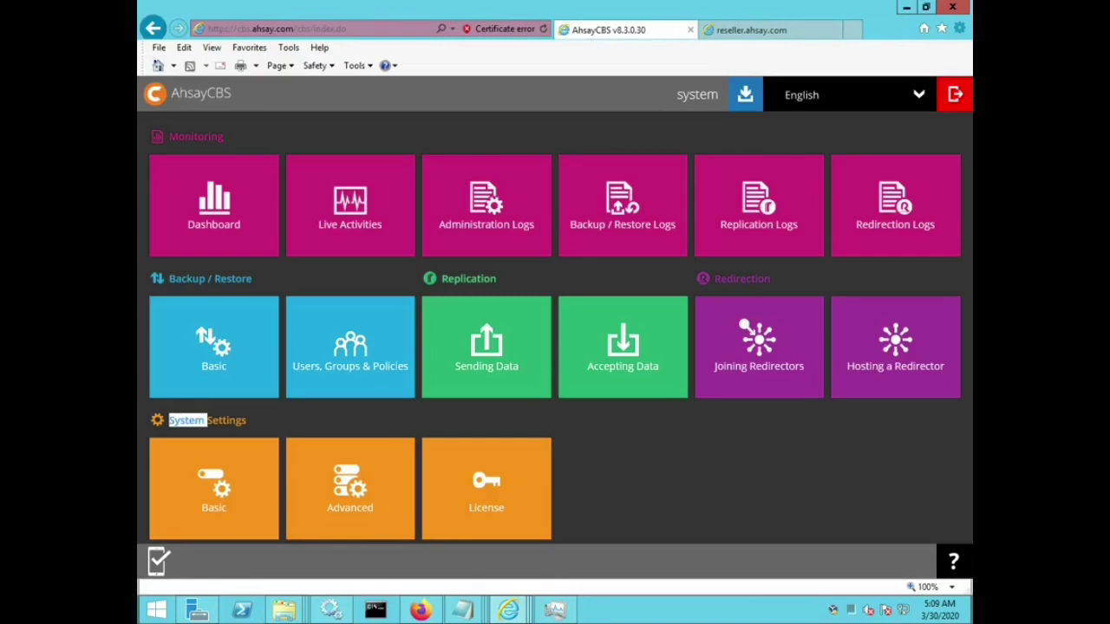
{"action": "left_click", "coordinate": [187, 420]}
{"action": "triple_click", "coordinate": [188, 420]}
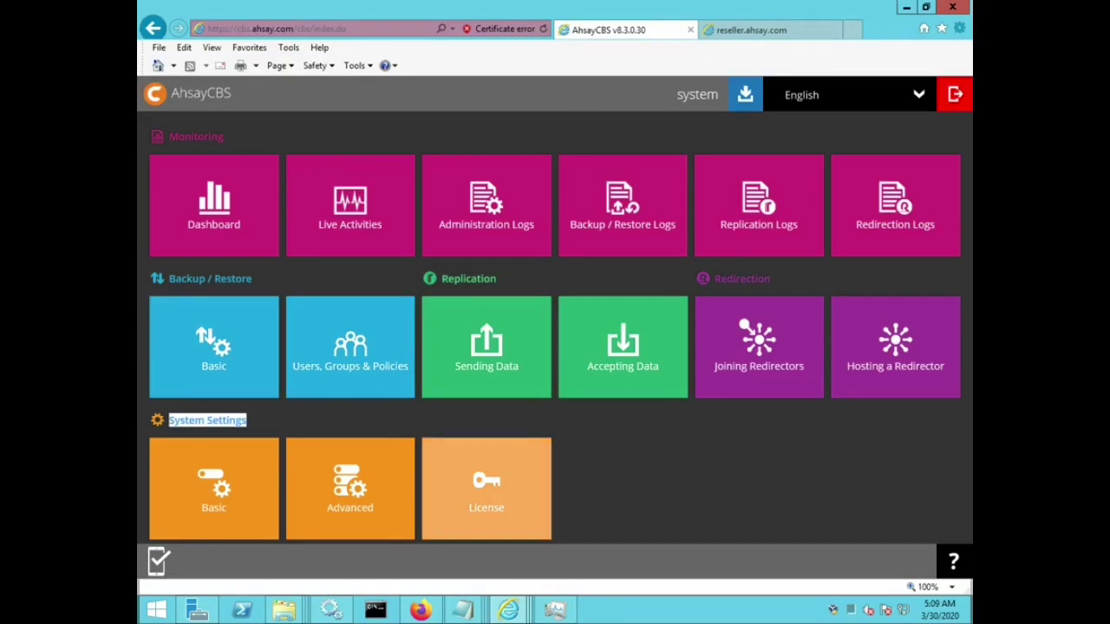
- Open the License page, confirm Product Version 8.3.0.30, and close it
{"action": "left_click", "coordinate": [486, 488]}
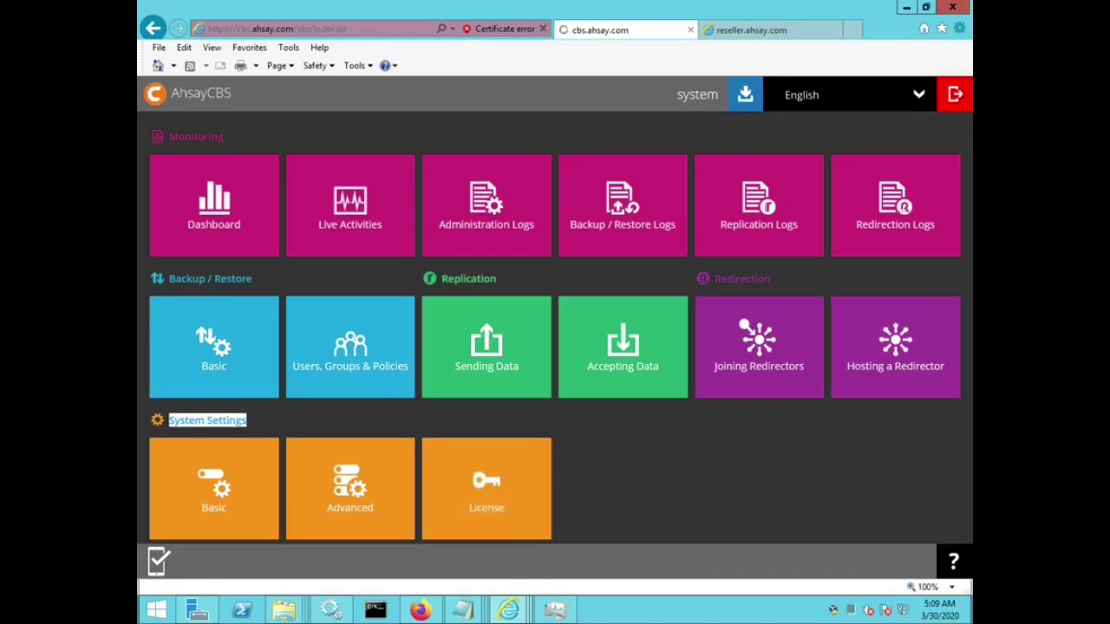
{"action": "scroll", "coordinate": [555, 338], "scroll_direction": "down", "scroll_amount": 3}
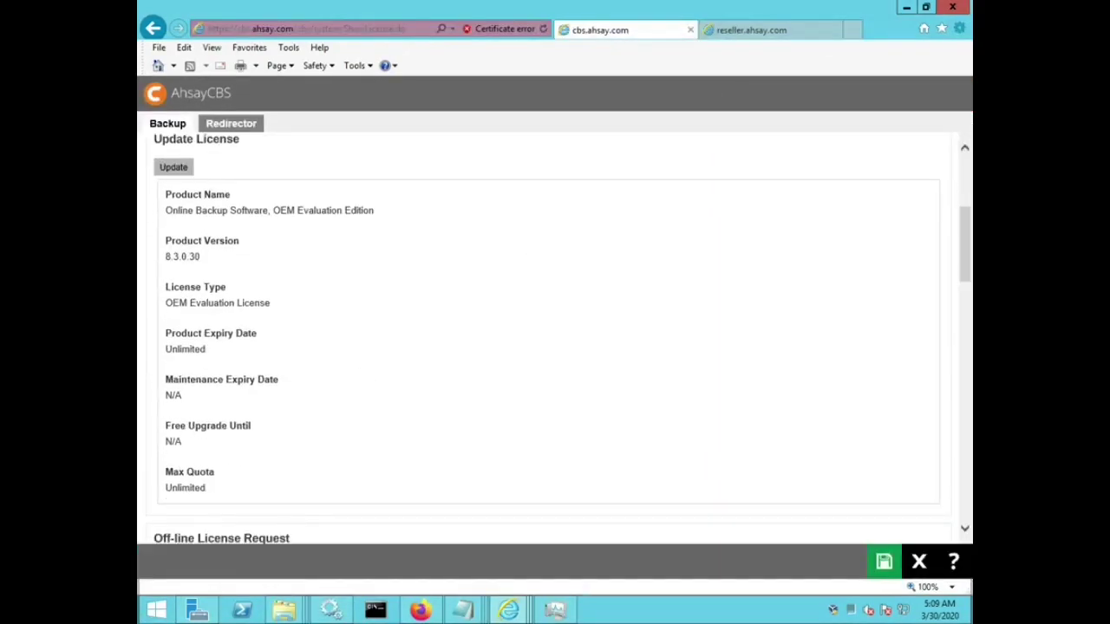
{"action": "left_click_drag", "start_coordinate": [166, 210], "coordinate": [200, 257]}
{"action": "left_click_drag", "start_coordinate": [166, 257], "coordinate": [200, 257]}
{"action": "left_click", "coordinate": [918, 561]}
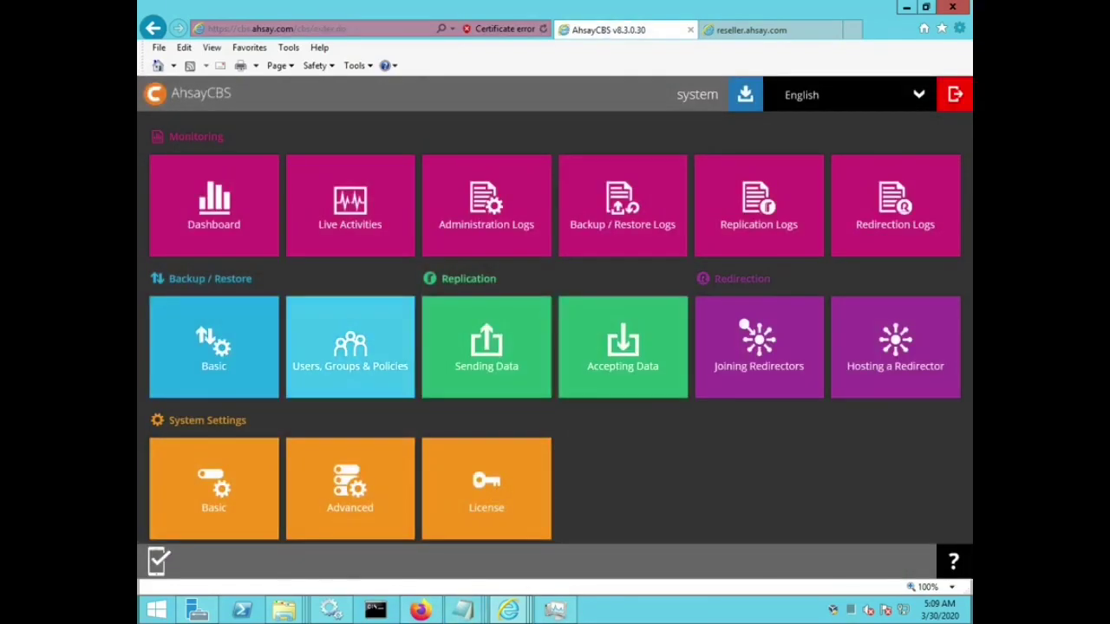
{"action": "double_click", "coordinate": [196, 136]}
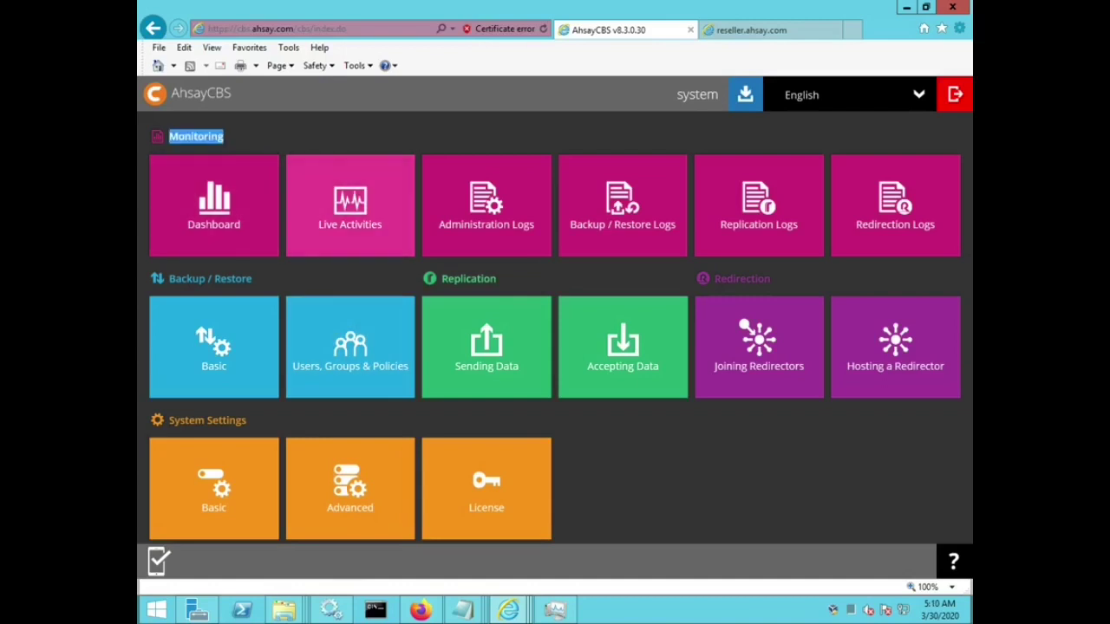
{"action": "left_click", "coordinate": [349, 206]}
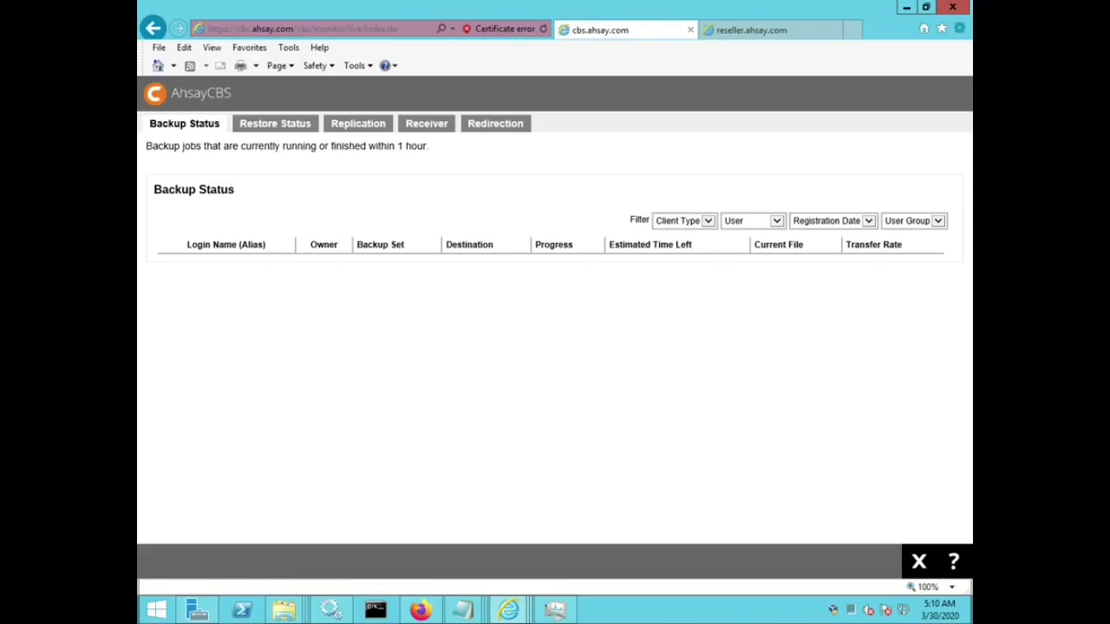
{"action": "left_click_drag", "start_coordinate": [155, 190], "coordinate": [235, 190]}
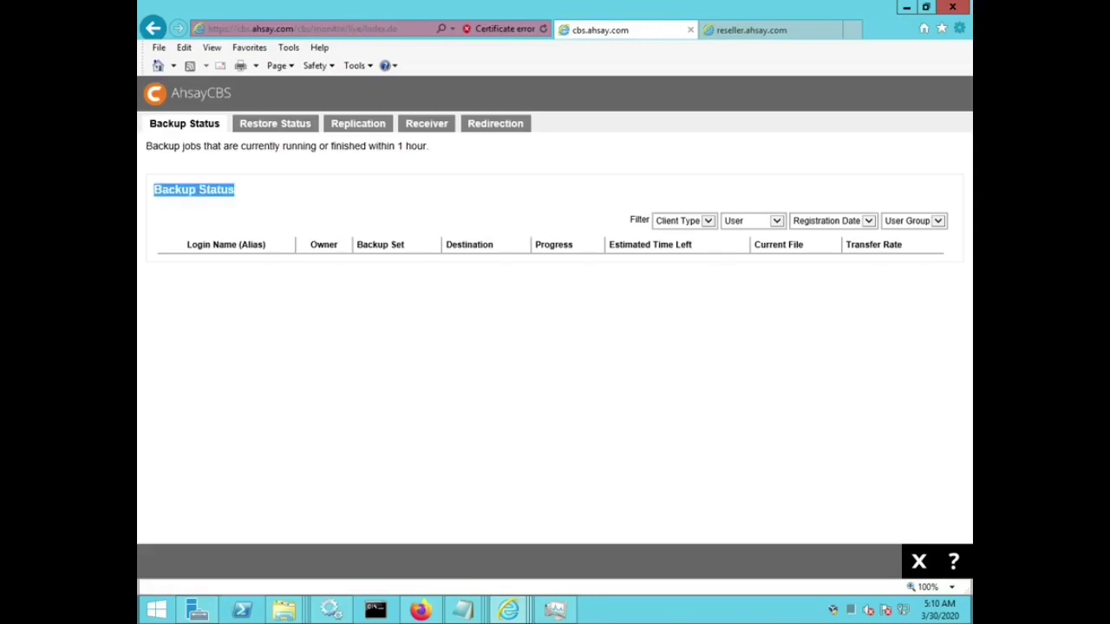
{"action": "left_click_drag", "start_coordinate": [186, 245], "coordinate": [494, 244]}
{"action": "left_click", "coordinate": [473, 290]}
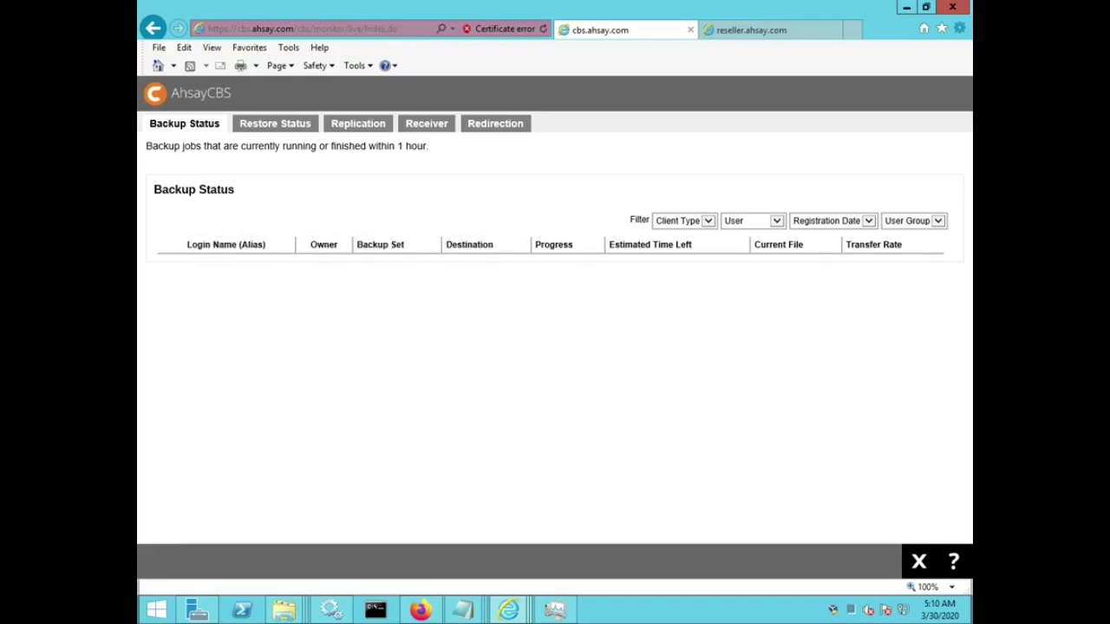
{"action": "left_click", "coordinate": [275, 123]}
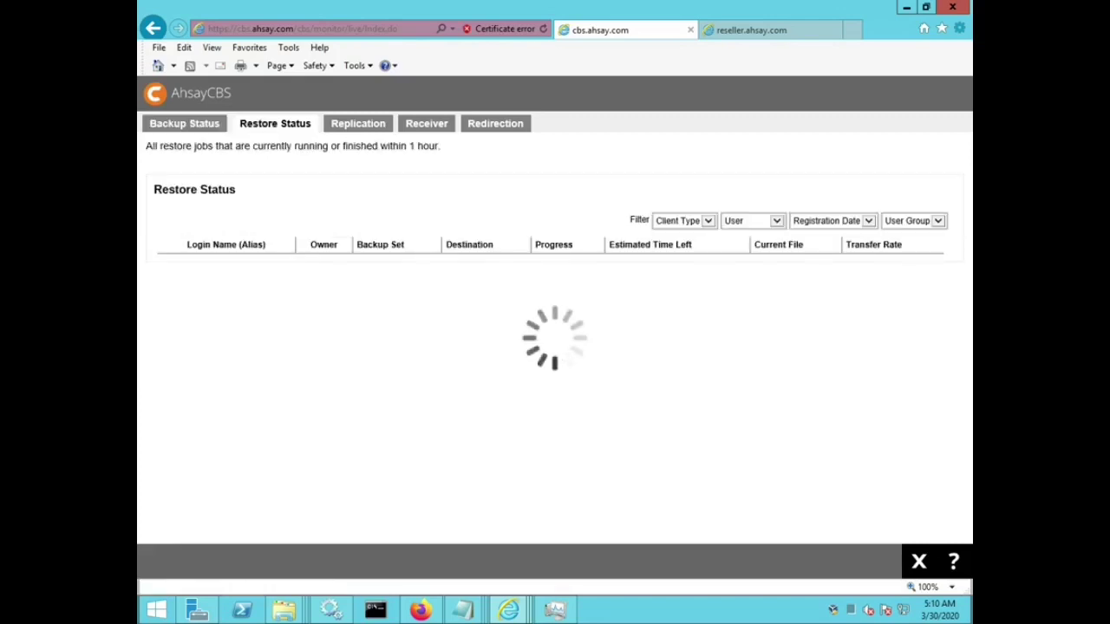
{"action": "double_click", "coordinate": [175, 189]}
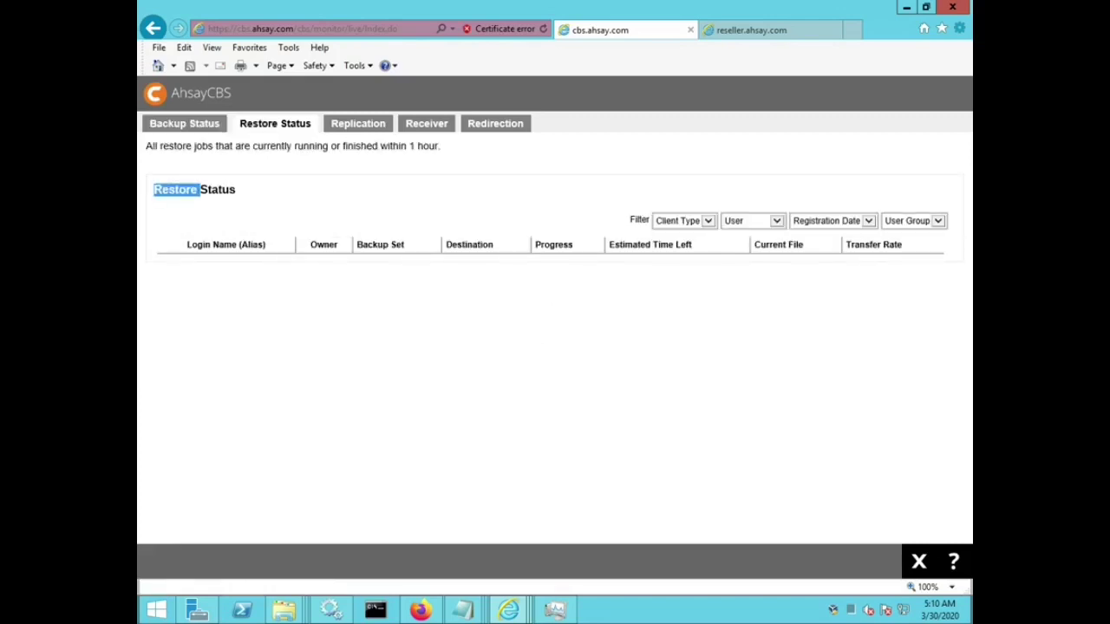
{"action": "left_click_drag", "start_coordinate": [180, 245], "coordinate": [408, 245]}
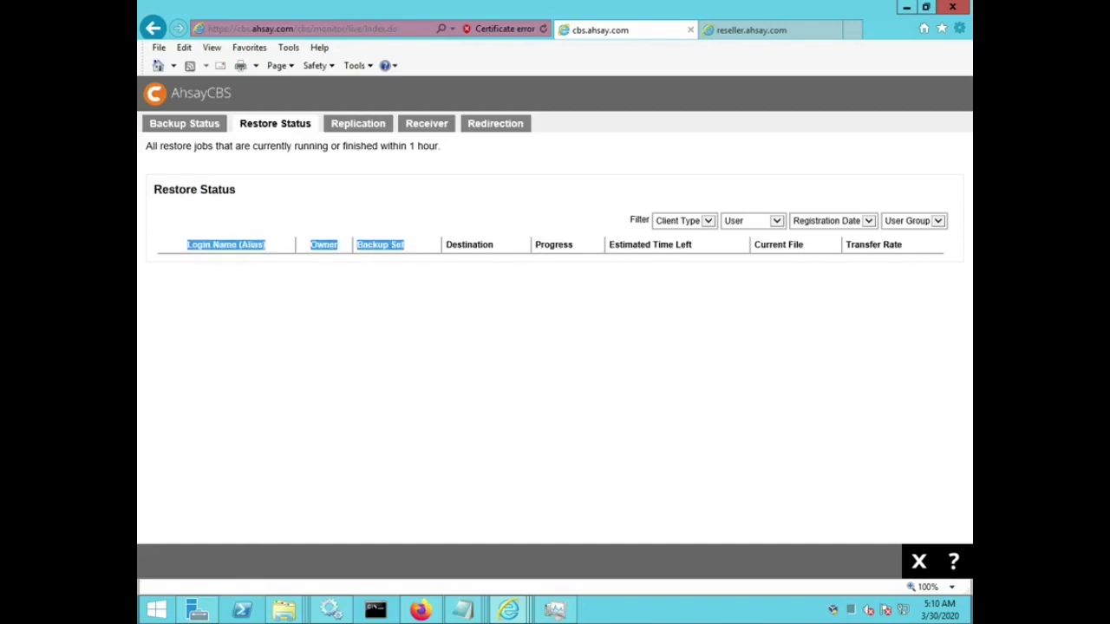
{"action": "left_click", "coordinate": [183, 123]}
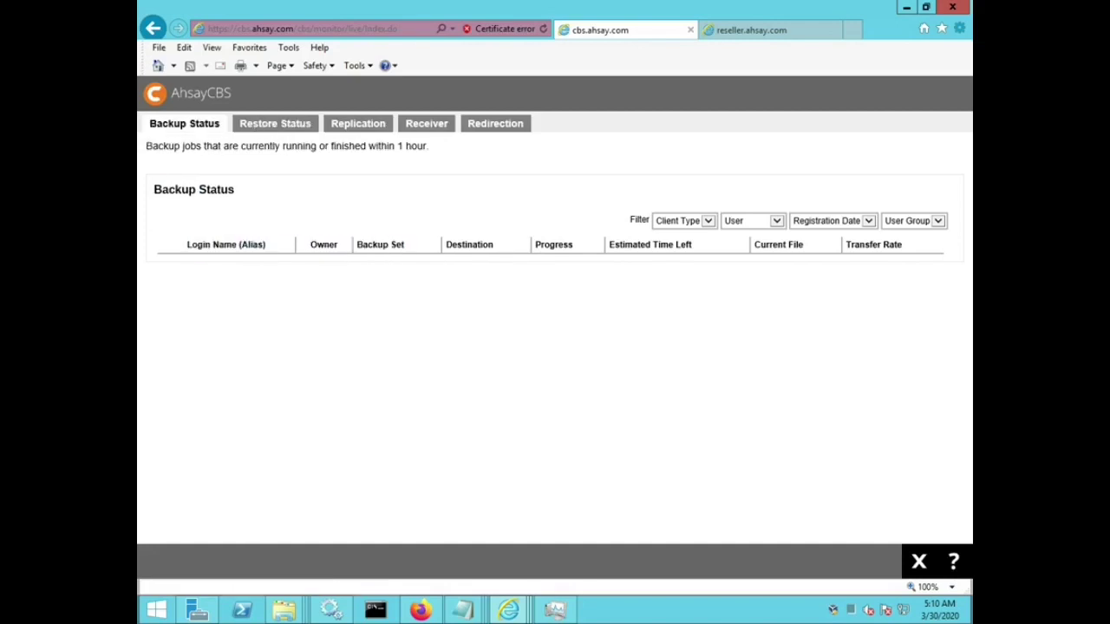
{"action": "left_click", "coordinate": [920, 562]}
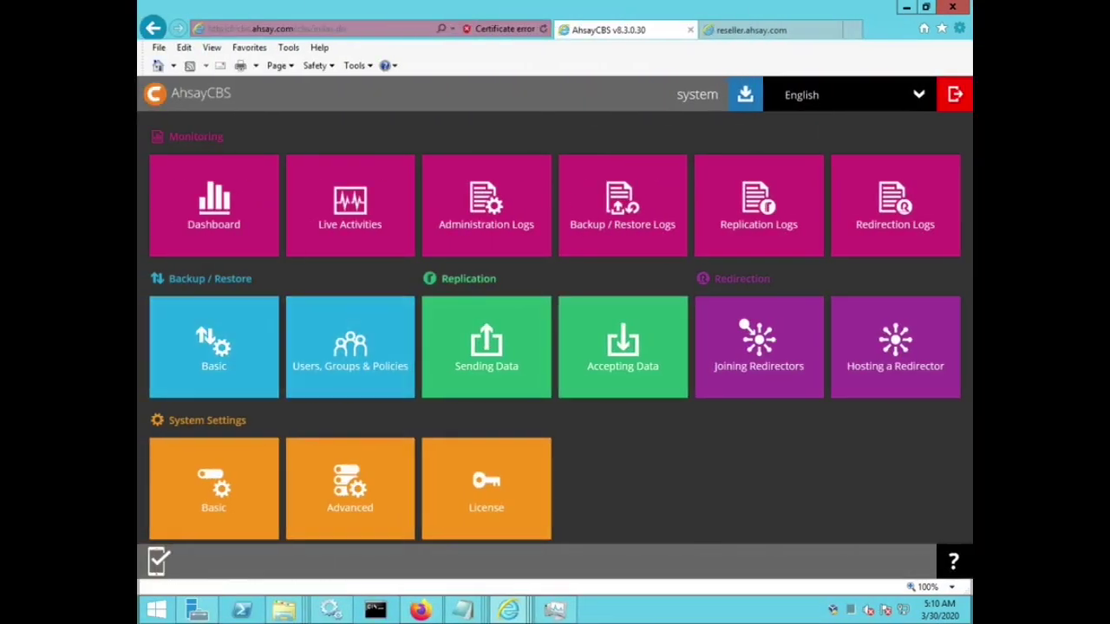
{"action": "left_click_drag", "start_coordinate": [169, 279], "coordinate": [253, 279]}
- Select all backup users and open their Auto Update list showing client versions
{"action": "left_click", "coordinate": [351, 348]}
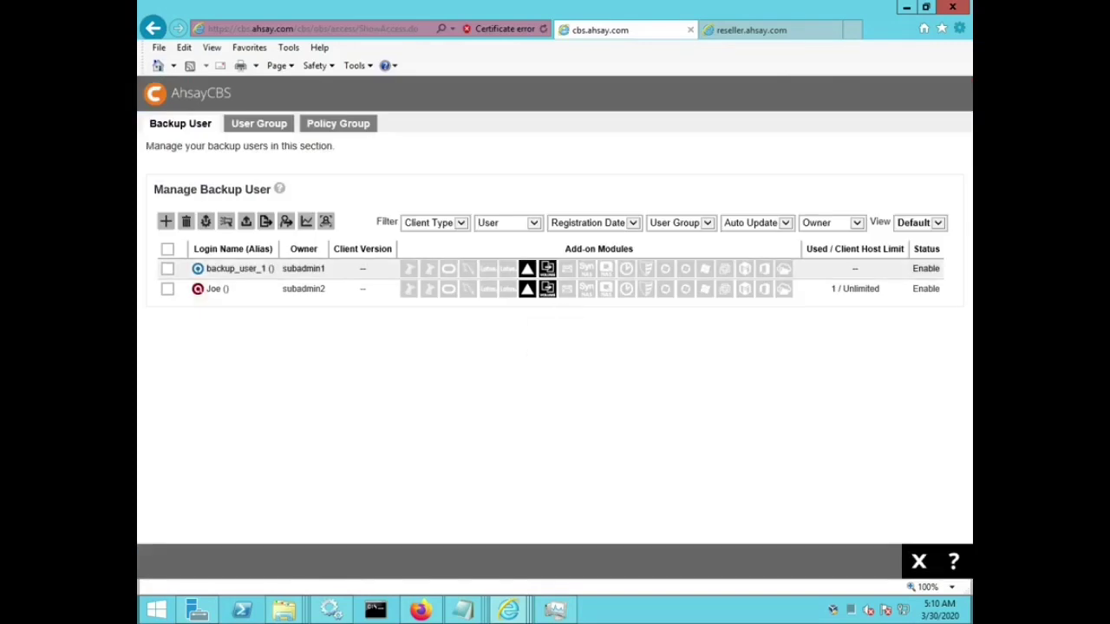
{"action": "left_click", "coordinate": [167, 250]}
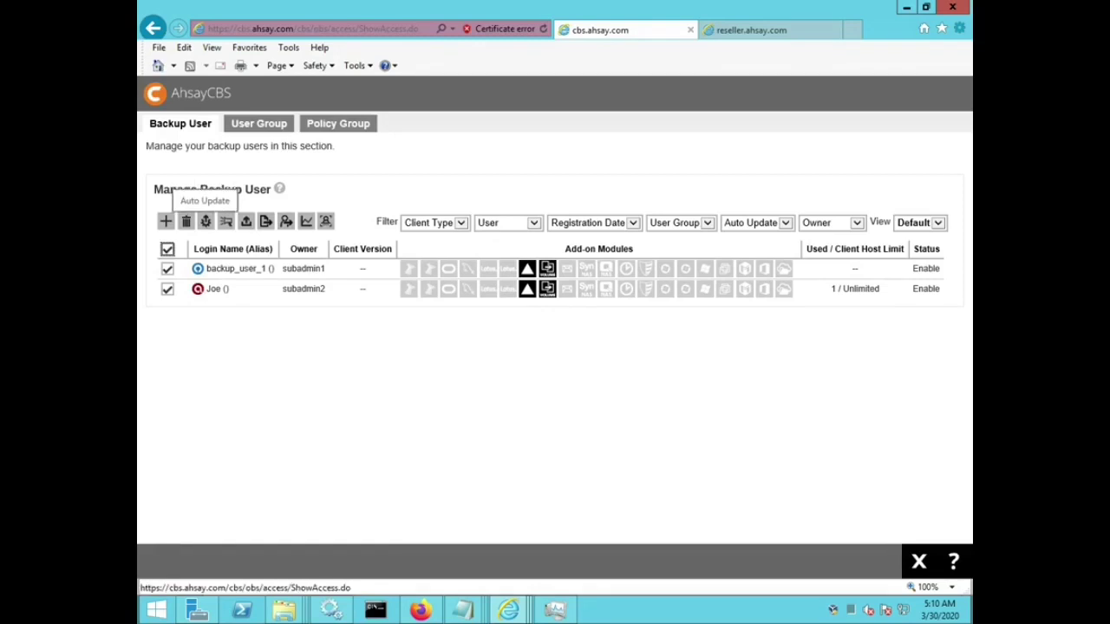
{"action": "left_click", "coordinate": [206, 221]}
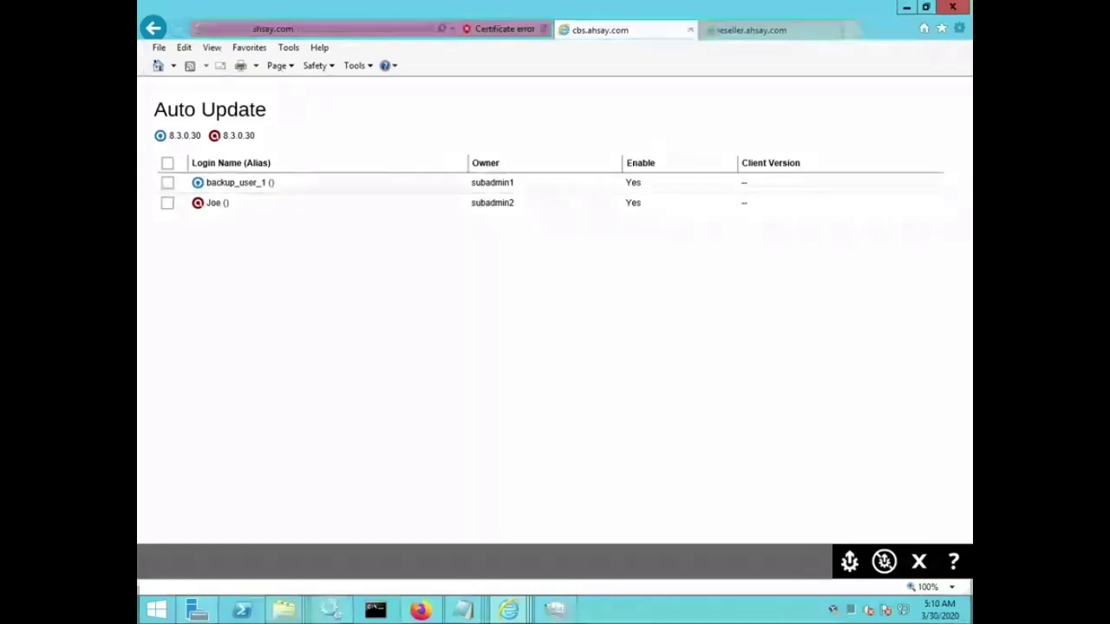
{"action": "left_click_drag", "start_coordinate": [170, 135], "coordinate": [189, 135]}
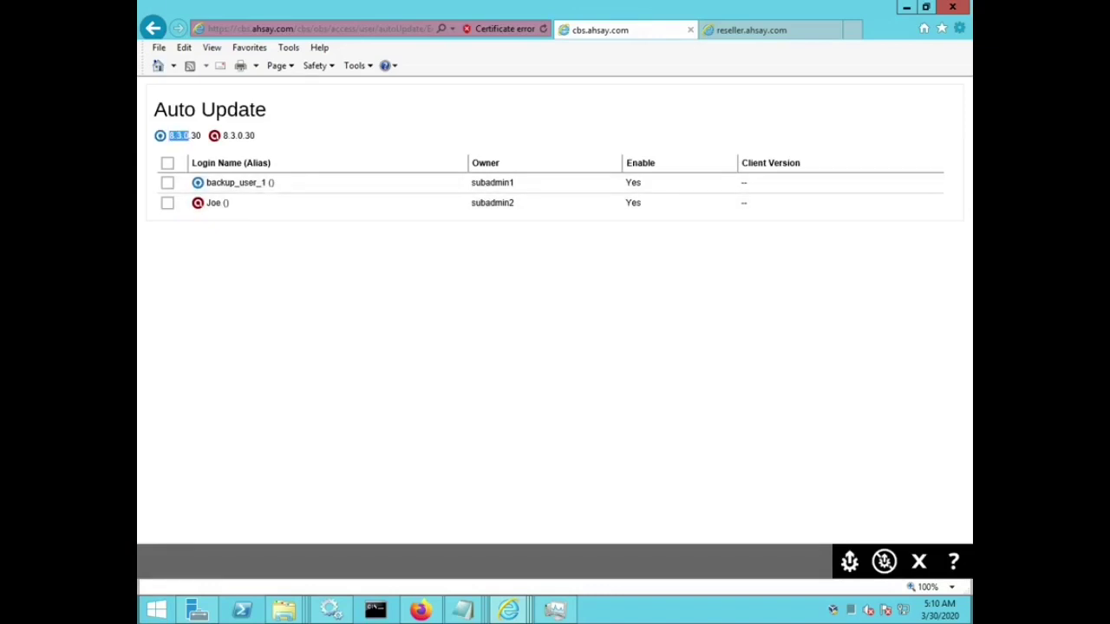
{"action": "left_click_drag", "start_coordinate": [222, 136], "coordinate": [255, 136]}
{"action": "left_click", "coordinate": [239, 135]}
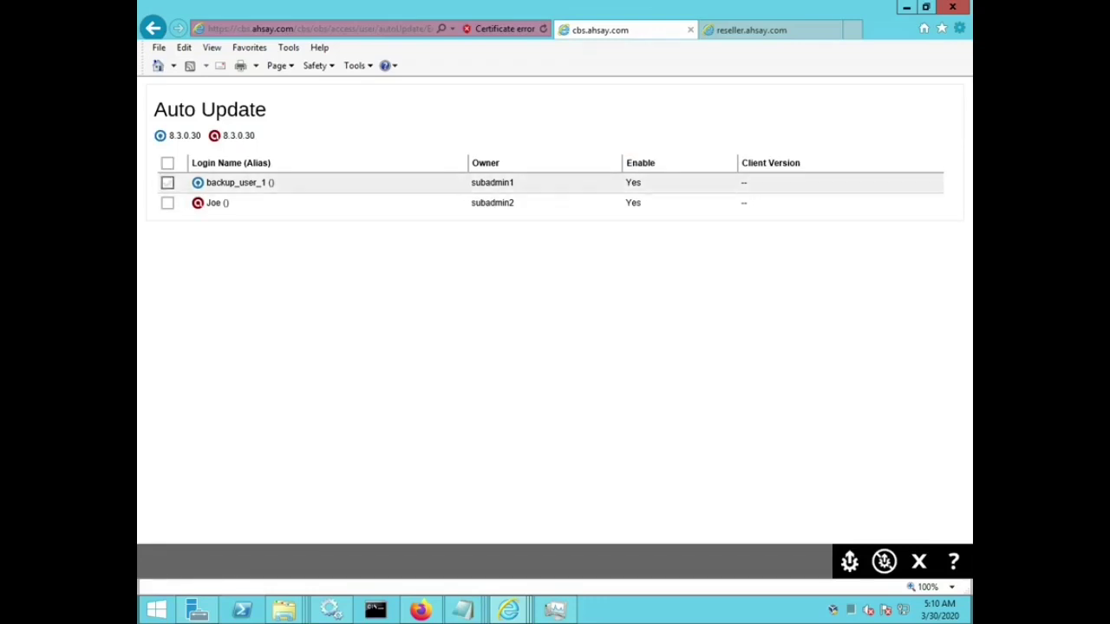
- Cancel auto update for both backup users and confirm Enable now reads No
{"action": "left_click", "coordinate": [167, 182]}
{"action": "left_click", "coordinate": [168, 202]}
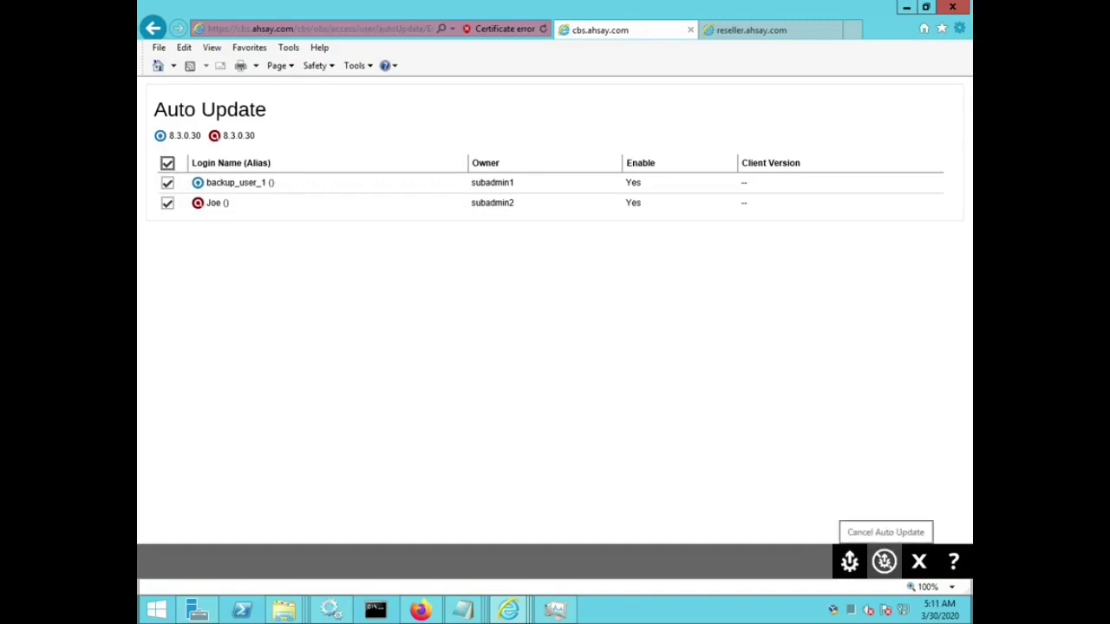
{"action": "left_click", "coordinate": [884, 562]}
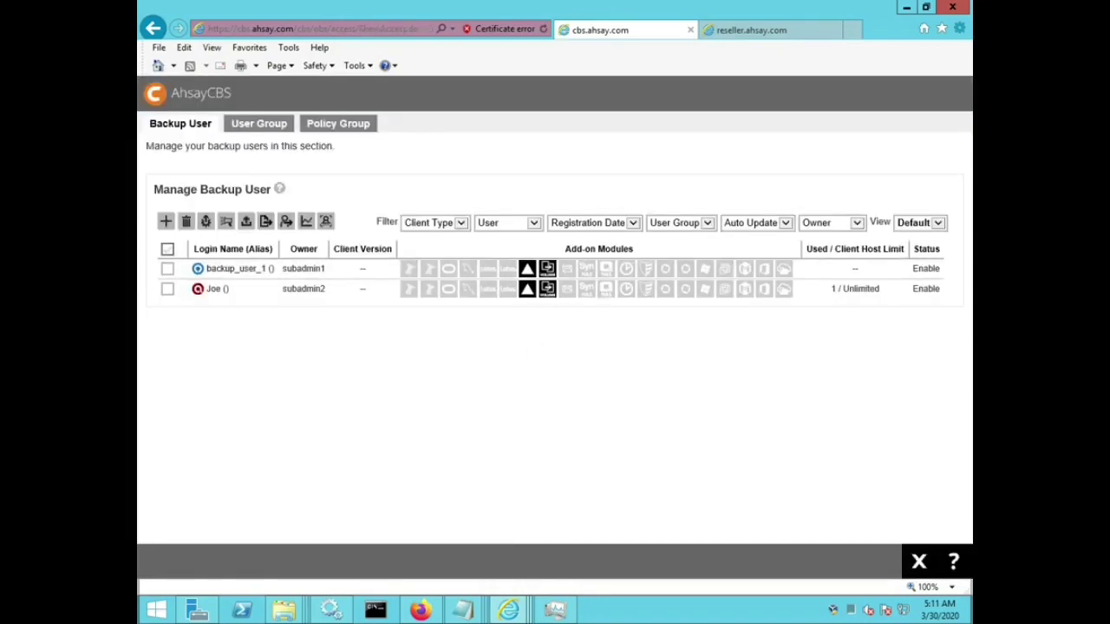
{"action": "left_click", "coordinate": [168, 249]}
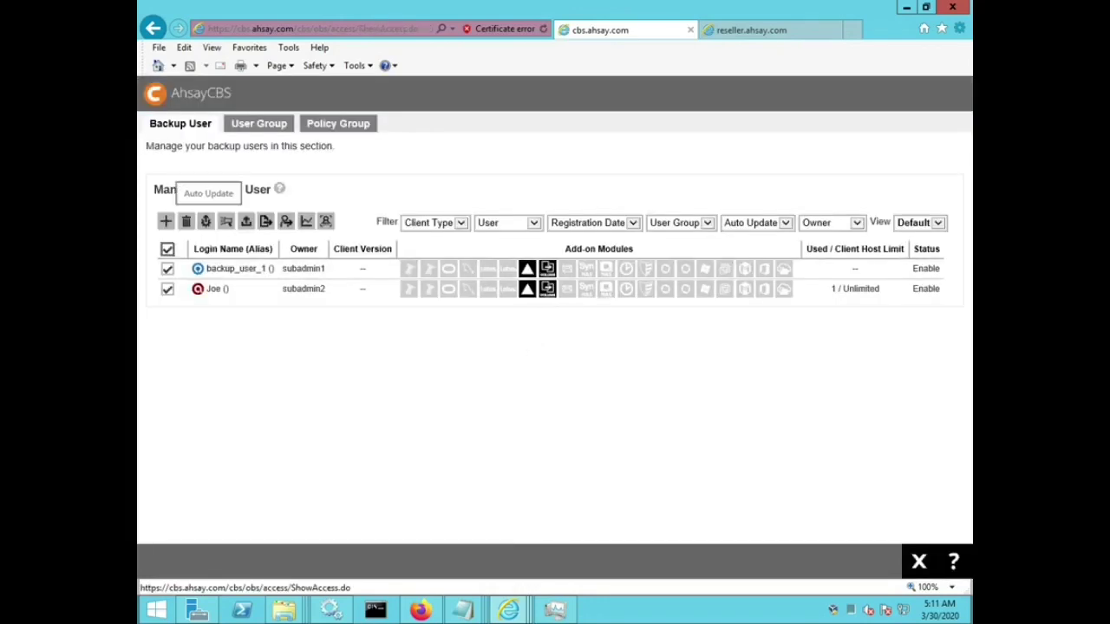
{"action": "left_click", "coordinate": [205, 221]}
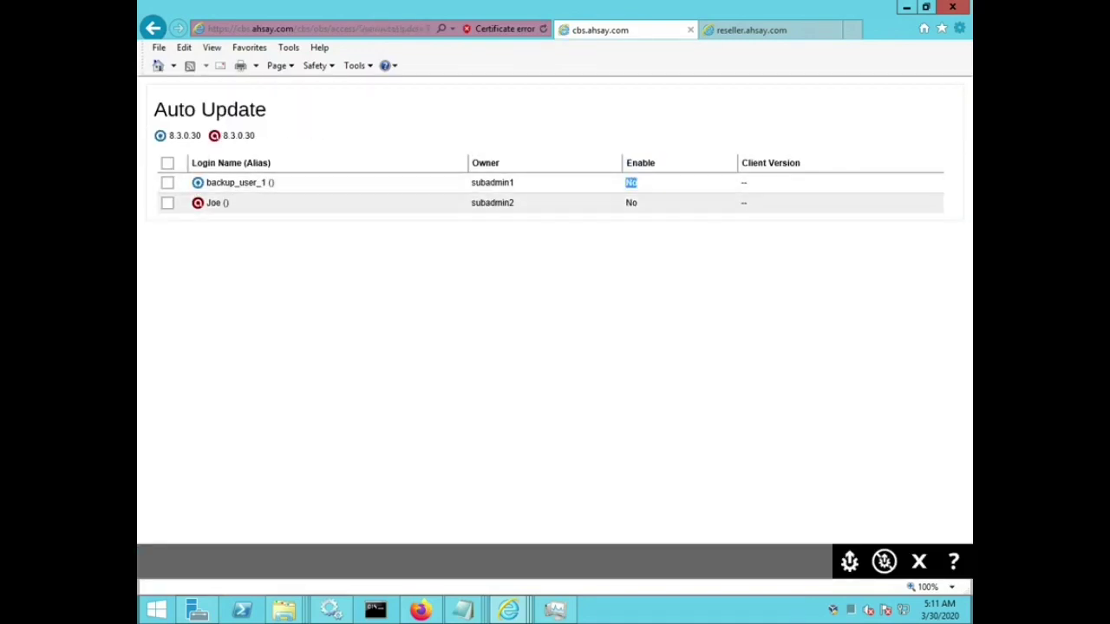
{"action": "left_click", "coordinate": [918, 561]}
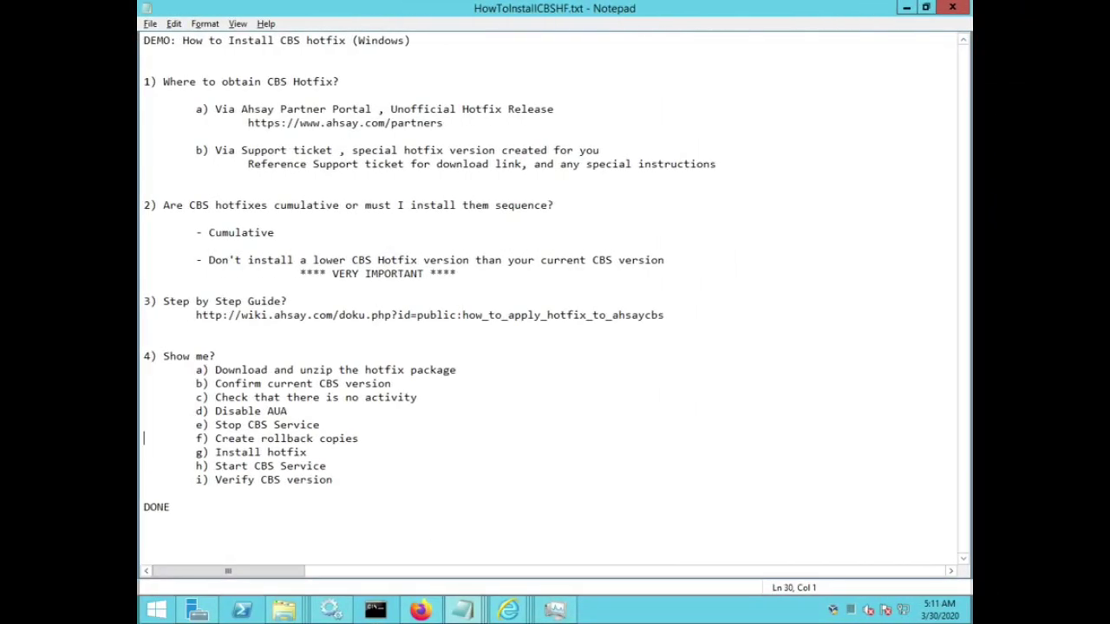
- Mark the Stop CBS Service step and open the Ahsay Cloud Backup Suite service properties
{"action": "key", "text": "Down"}
{"action": "key", "text": "Down"}
{"action": "key", "text": "shift+Up"}
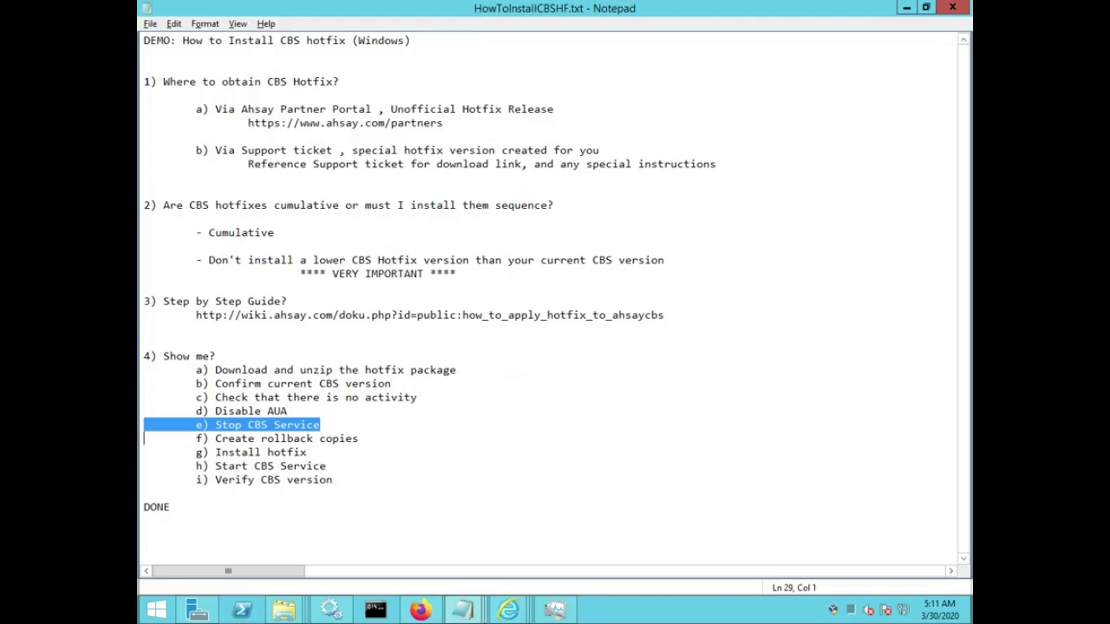
{"action": "left_click", "coordinate": [331, 610]}
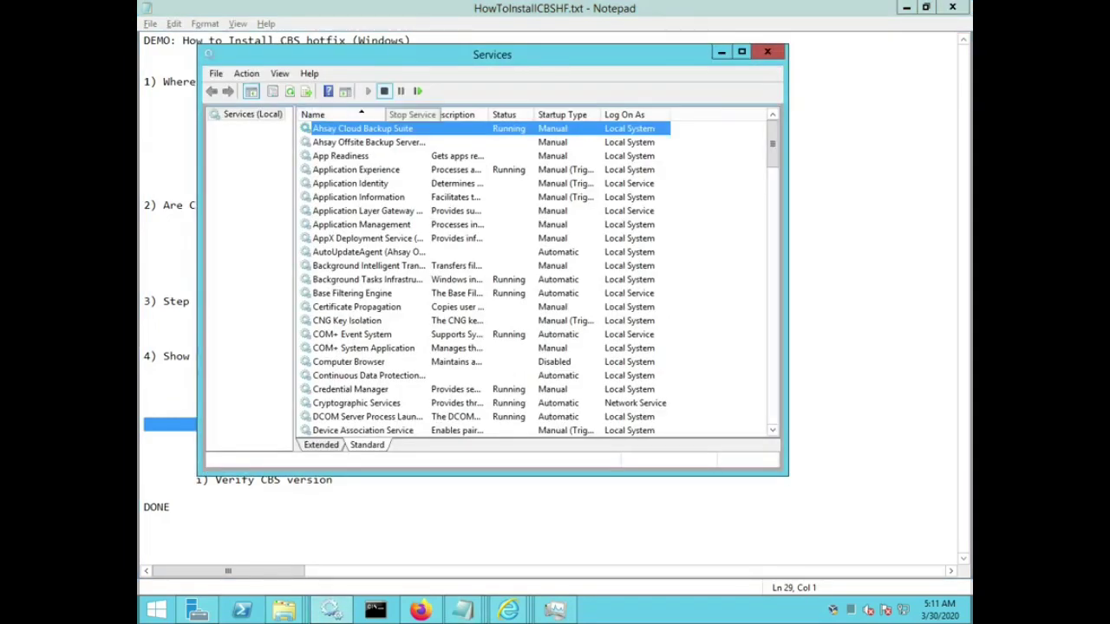
{"action": "right_click", "coordinate": [394, 130]}
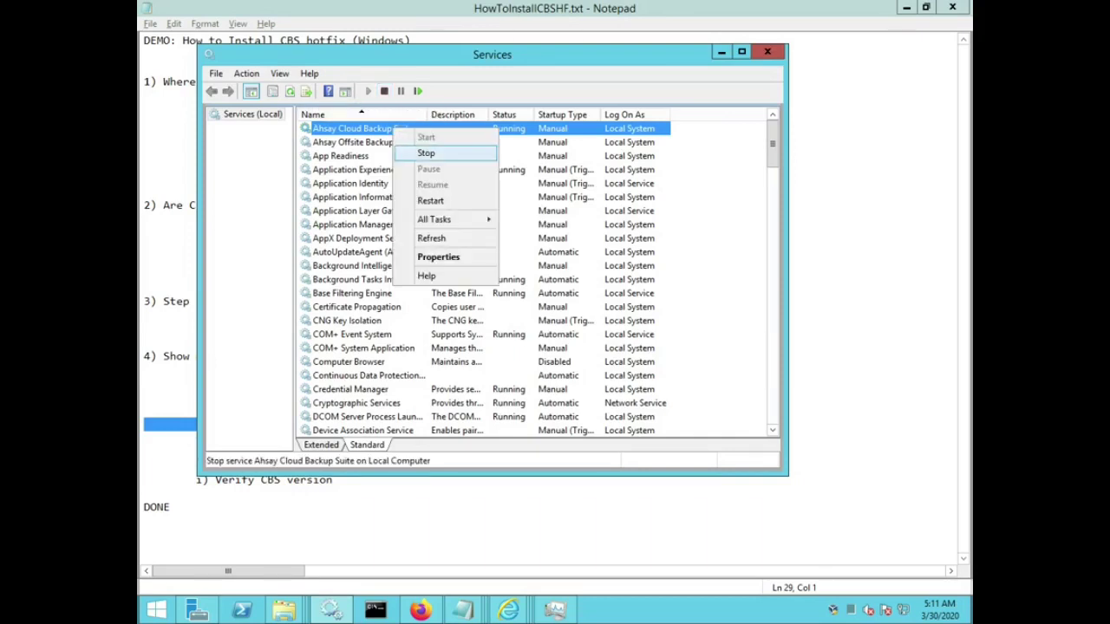
{"action": "left_click", "coordinate": [438, 256]}
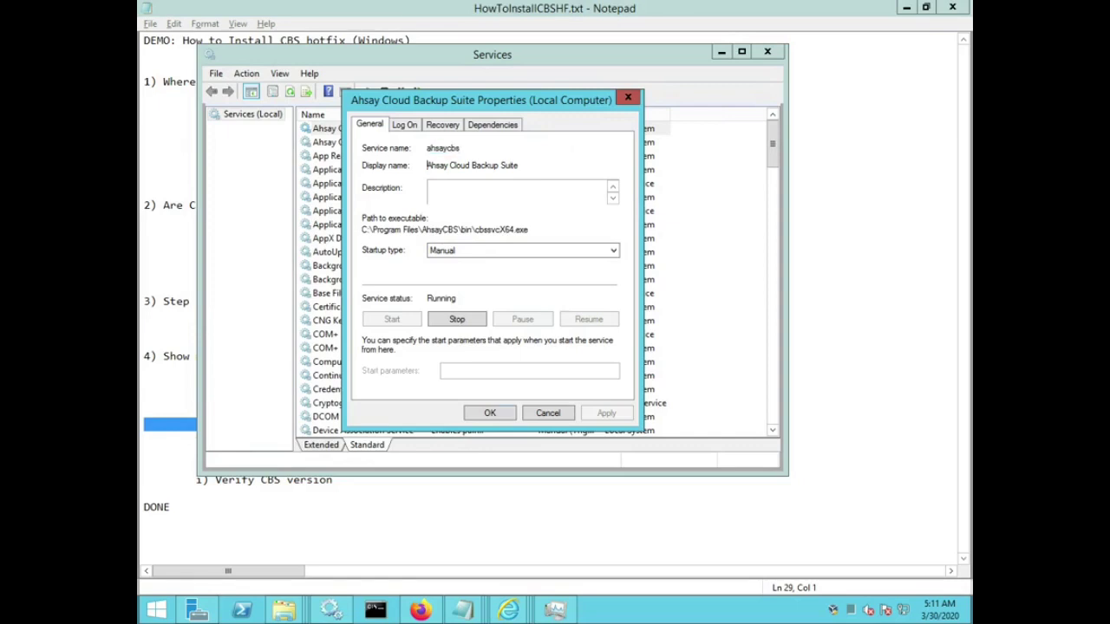
- Check the service's display name and install path, then stop it and close its properties
{"action": "key", "text": "Tab"}
{"action": "left_click", "coordinate": [520, 165]}
{"action": "key", "text": "ctrl+shift+Left"}
{"action": "key", "text": "ctrl+shift+Left"}
{"action": "key", "text": "ctrl+shift+Left"}
{"action": "key", "text": "ctrl+shift+Left"}
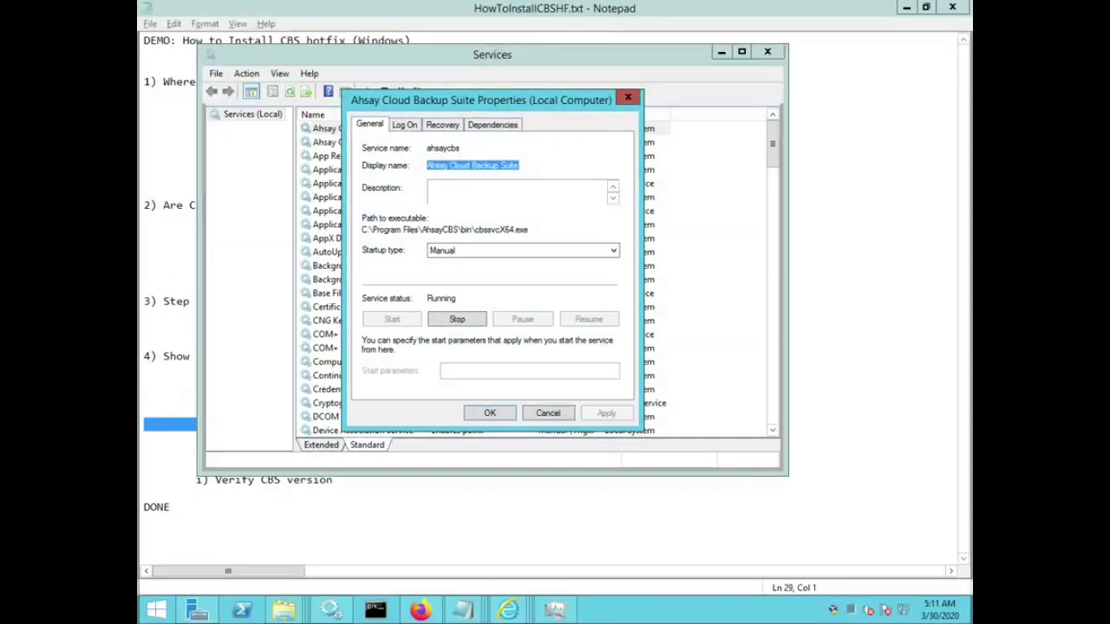
{"action": "left_click_drag", "start_coordinate": [362, 230], "coordinate": [460, 230]}
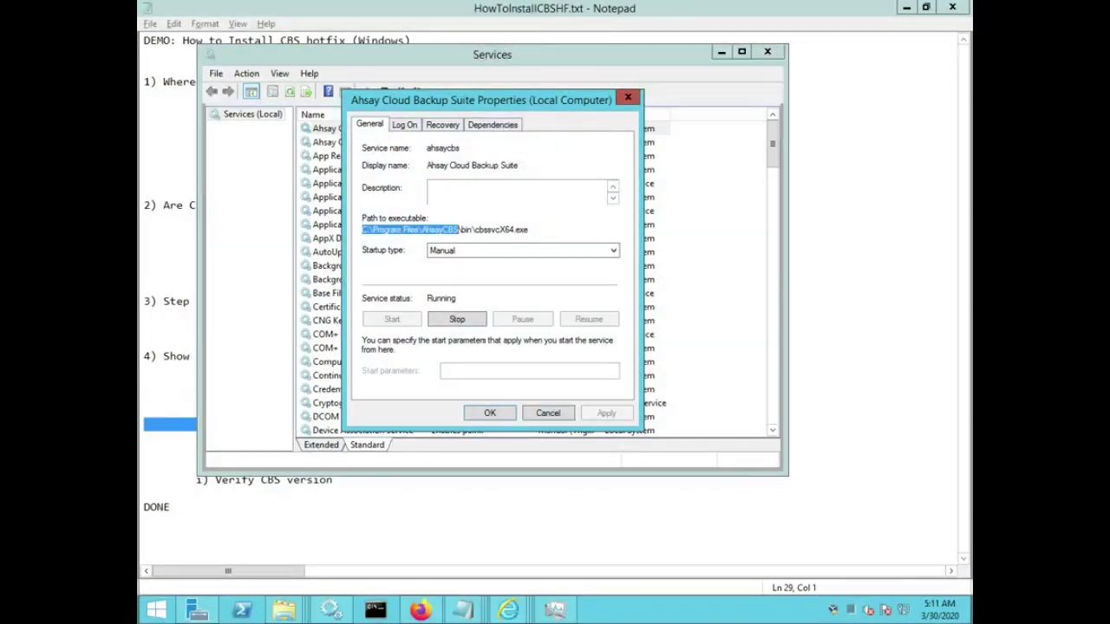
{"action": "left_click", "coordinate": [456, 319]}
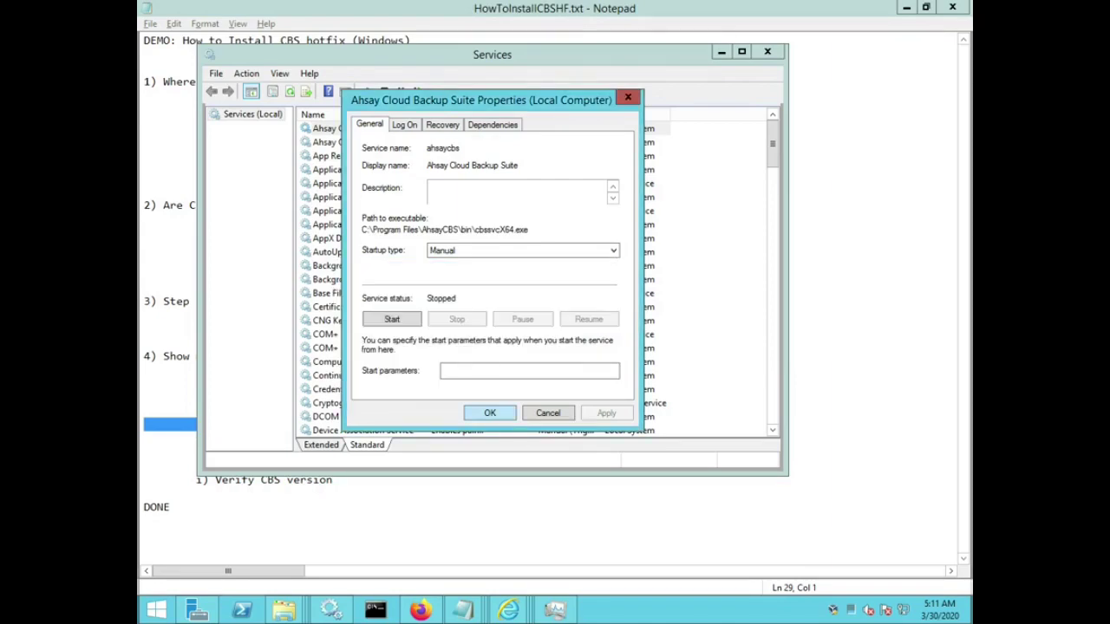
{"action": "left_click", "coordinate": [490, 413]}
- Mark the Create rollback copies step in the notes
{"action": "left_click", "coordinate": [185, 439]}
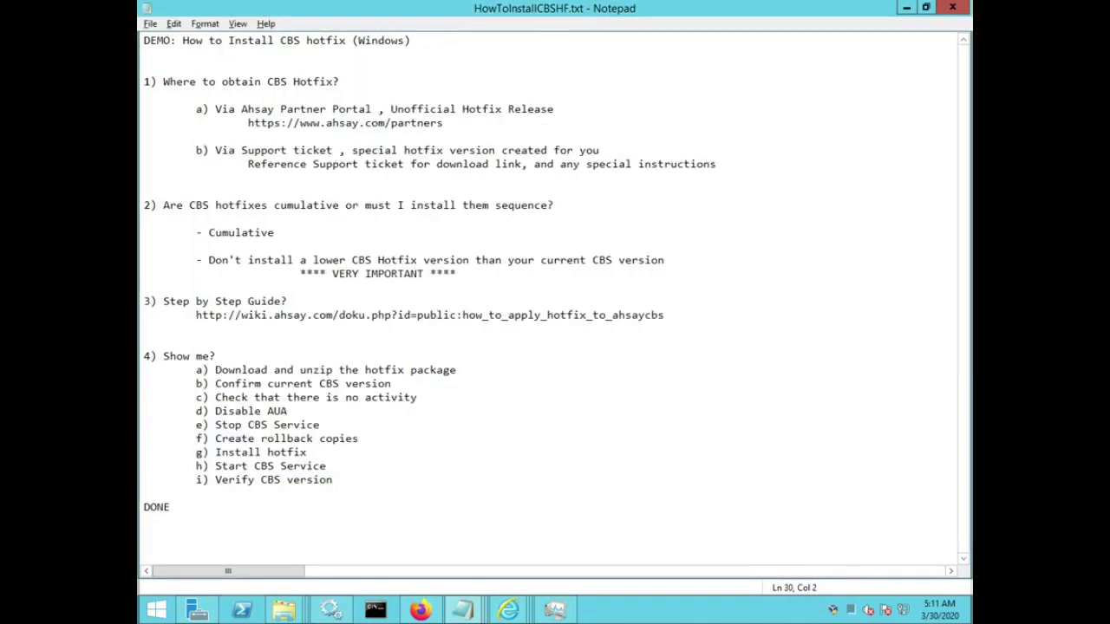
{"action": "key", "text": "Home"}
{"action": "key", "text": "shift+Down"}
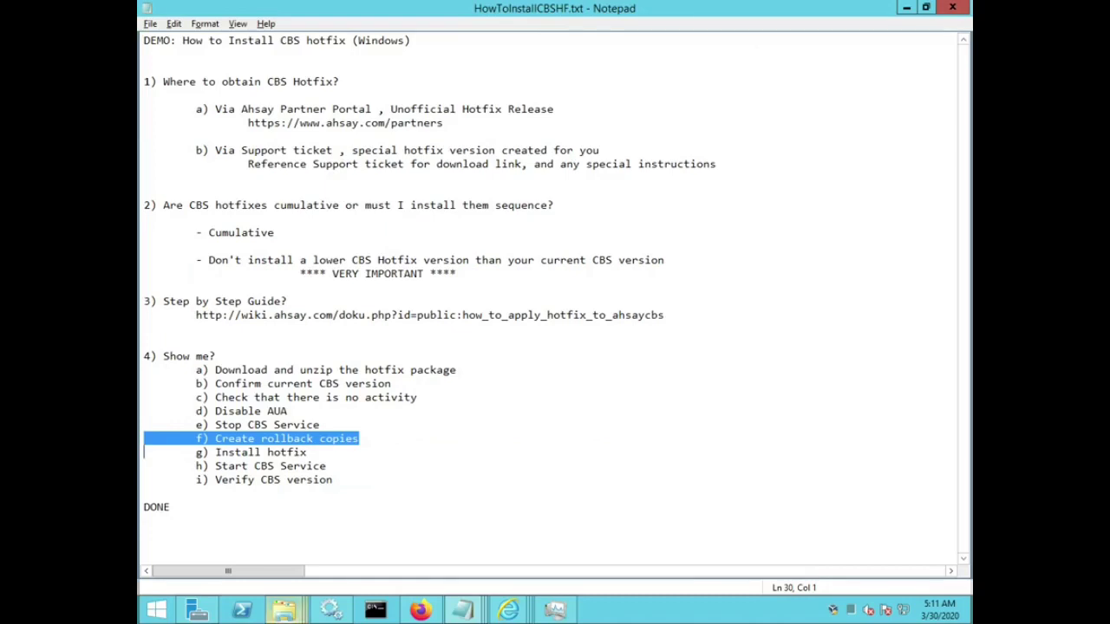
- Beside the hotfix package window, open C:\Program Files\AhsayCBS in a second Explorer window
{"action": "mouse_move", "coordinate": [284, 611]}
{"action": "left_click", "coordinate": [384, 520]}
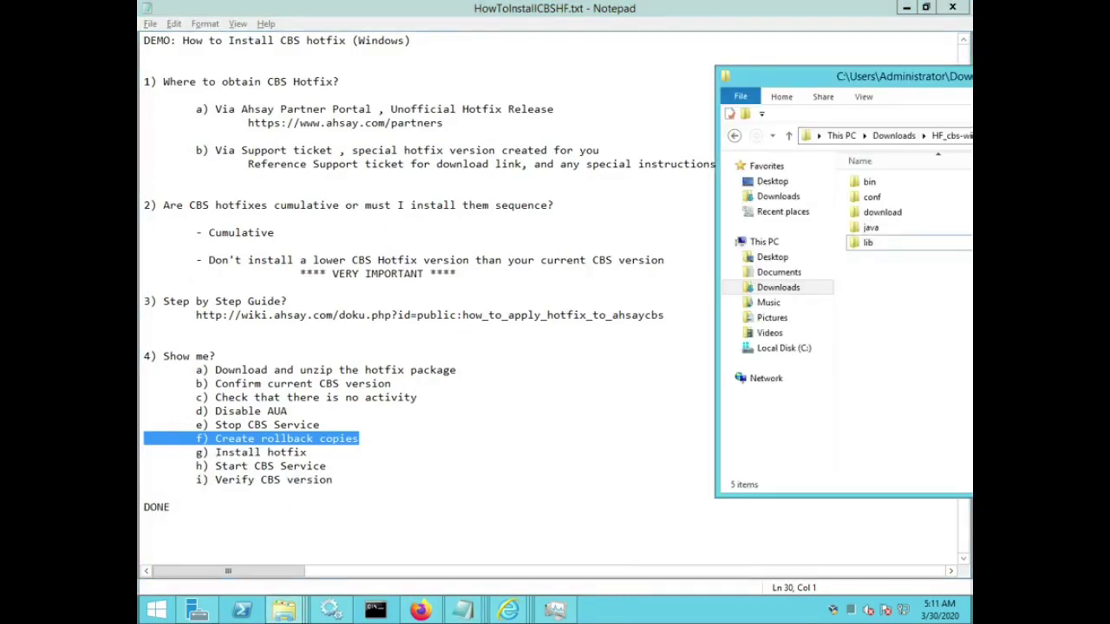
{"action": "left_click", "coordinate": [283, 610]}
{"action": "left_click", "coordinate": [536, 520]}
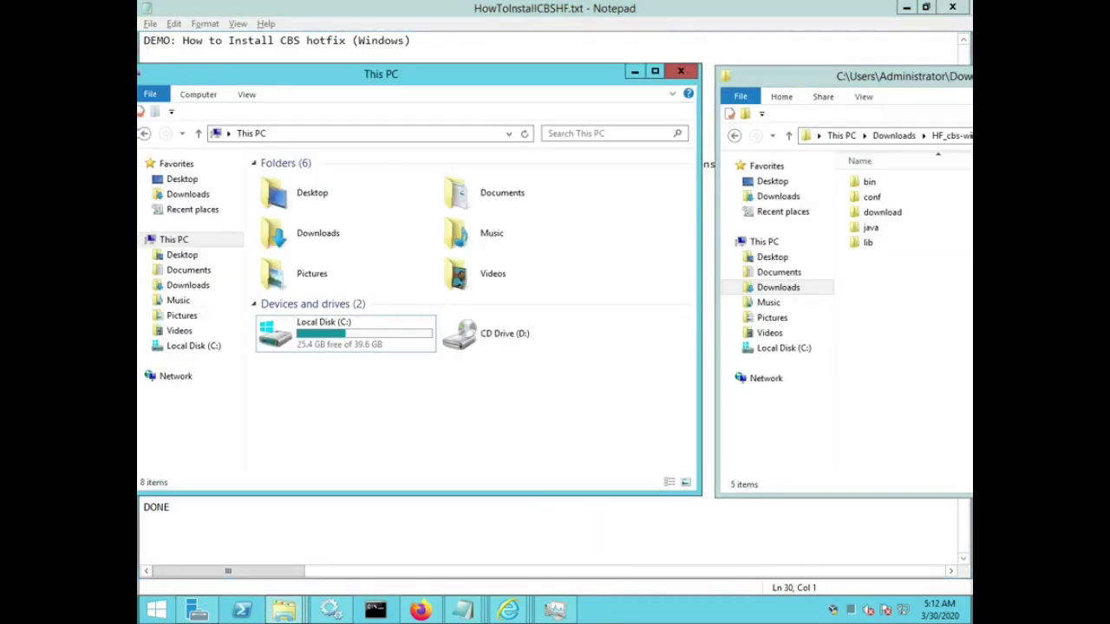
{"action": "double_click", "coordinate": [347, 333]}
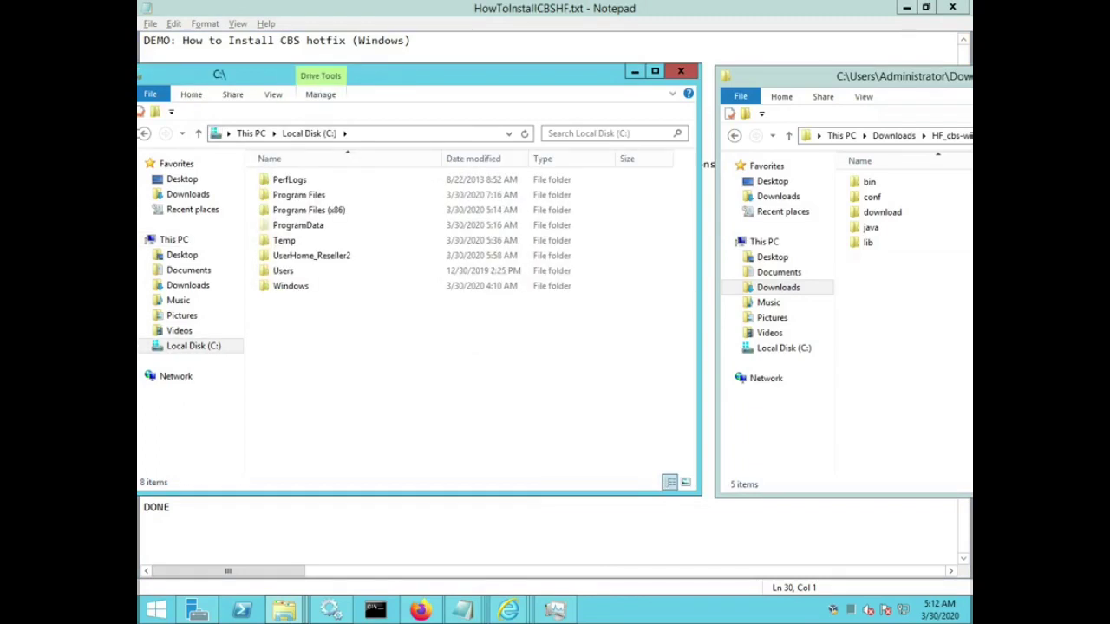
{"action": "double_click", "coordinate": [299, 194]}
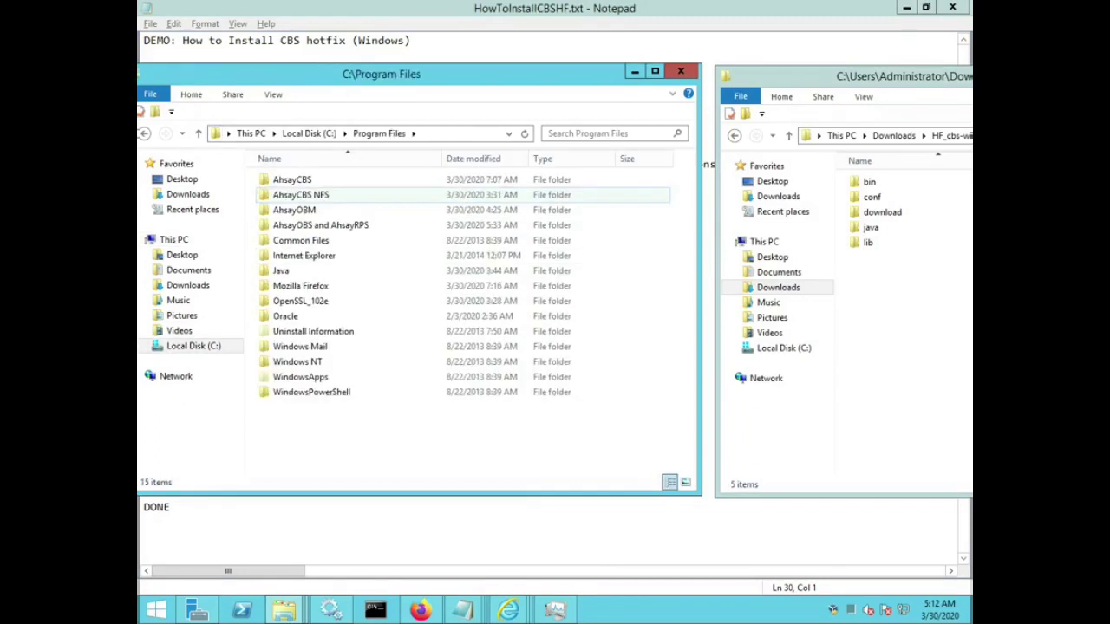
{"action": "double_click", "coordinate": [293, 179]}
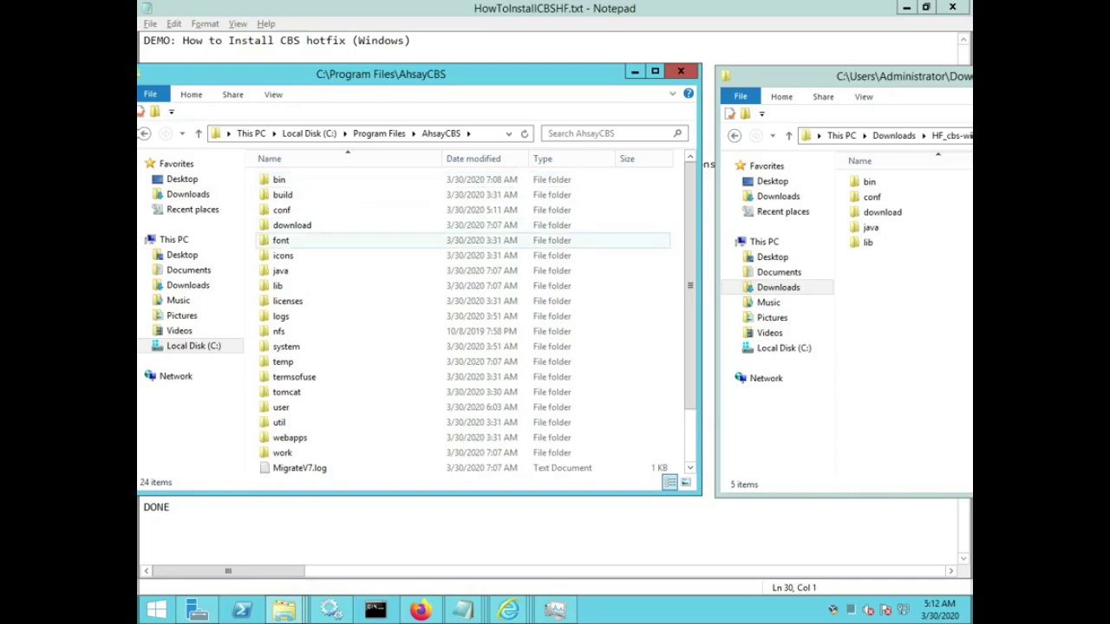
- Review the hotfix's bin, conf, download, java and lib subfolders, then open both bin folders
{"action": "left_click", "coordinate": [868, 183]}
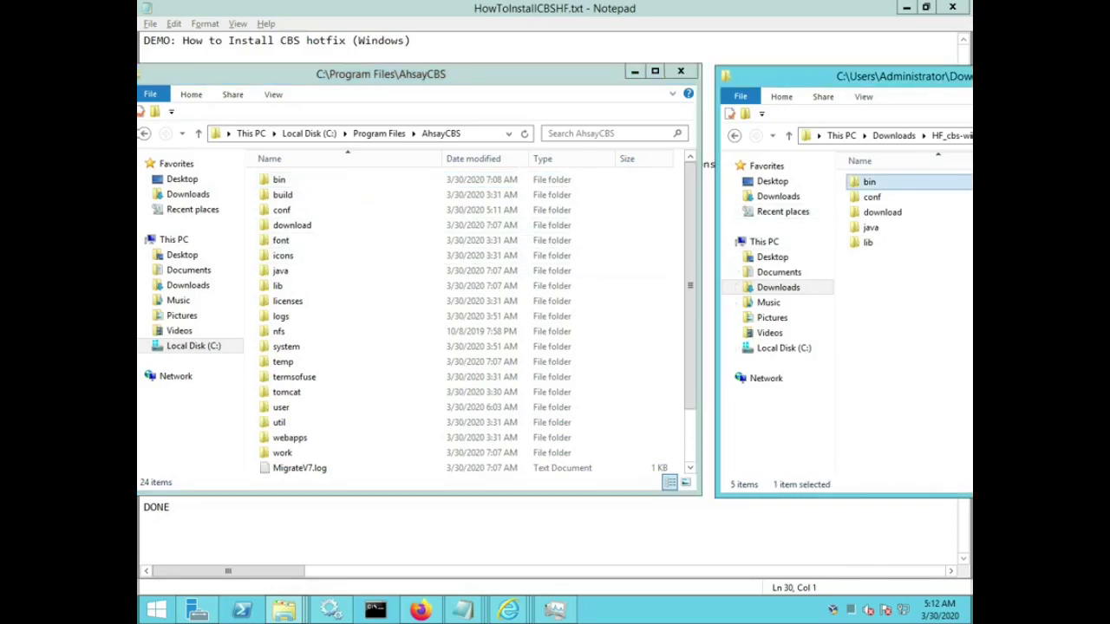
{"action": "double_click", "coordinate": [868, 182]}
{"action": "left_click", "coordinate": [733, 136]}
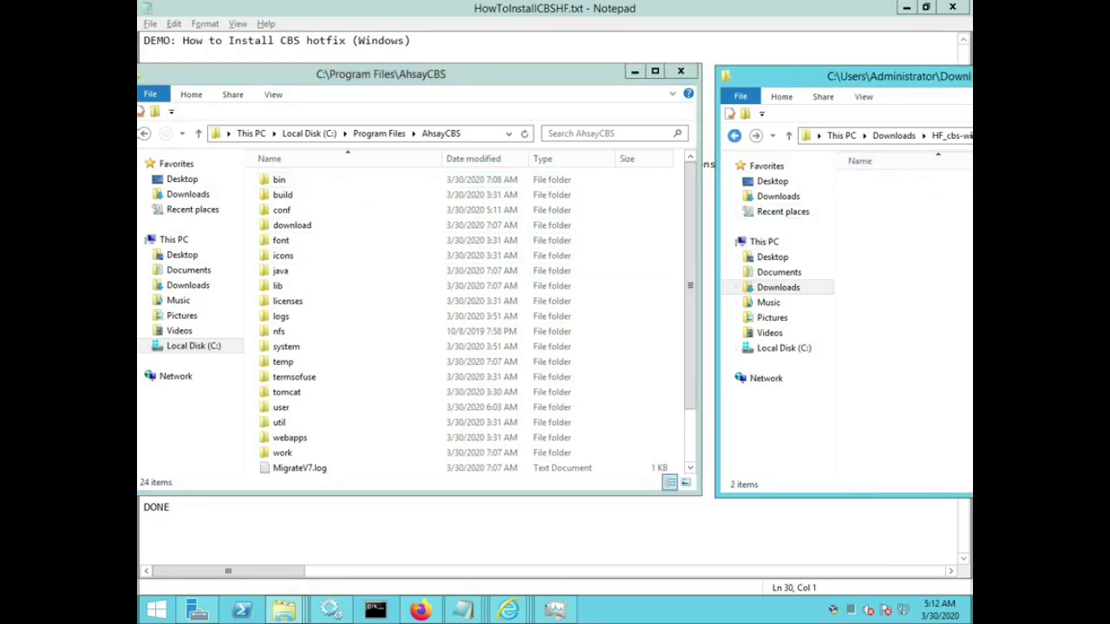
{"action": "double_click", "coordinate": [869, 196]}
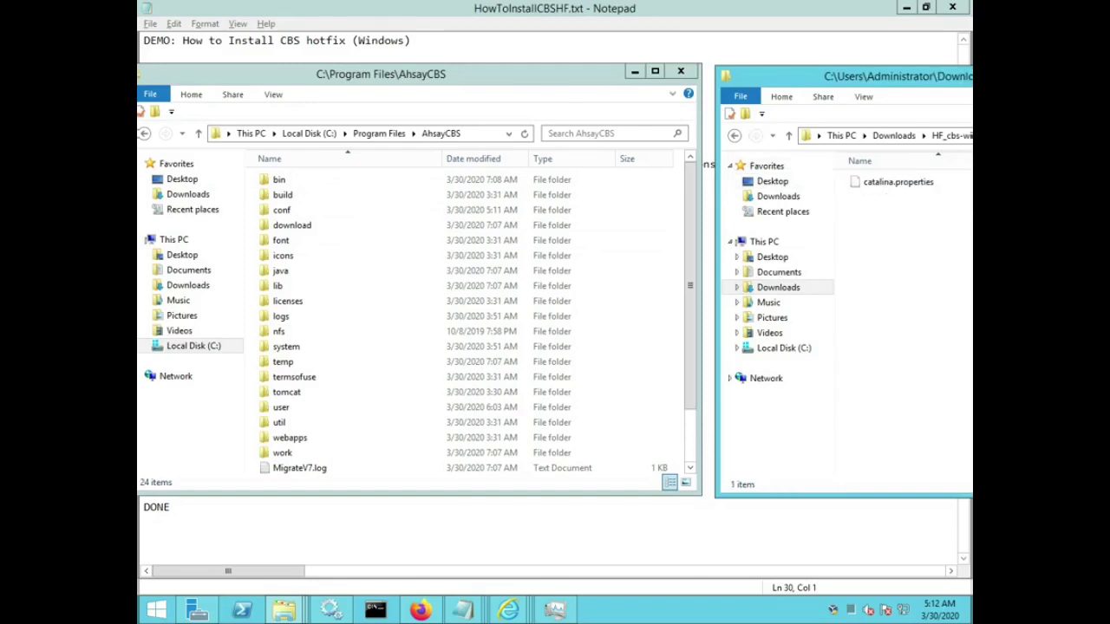
{"action": "left_click", "coordinate": [733, 136]}
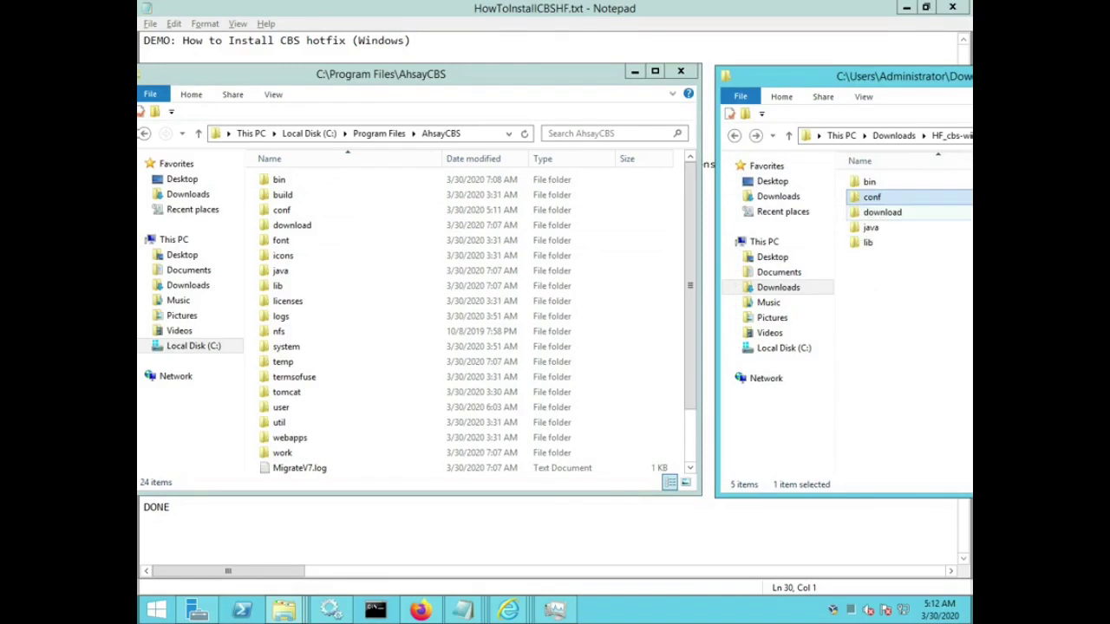
{"action": "double_click", "coordinate": [881, 213]}
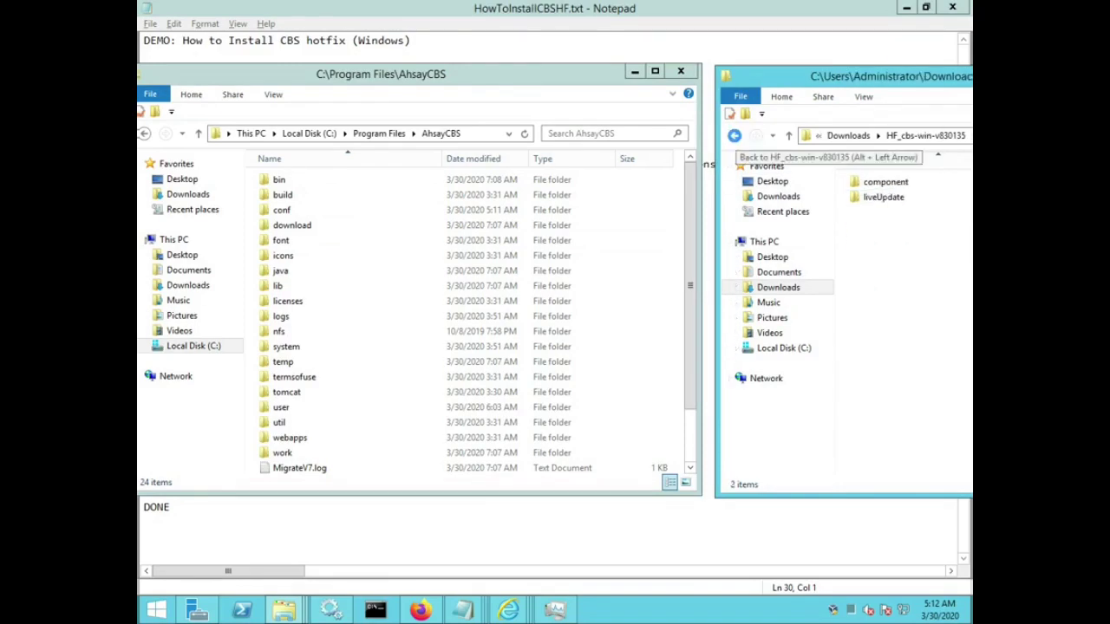
{"action": "left_click", "coordinate": [734, 135]}
{"action": "double_click", "coordinate": [876, 227]}
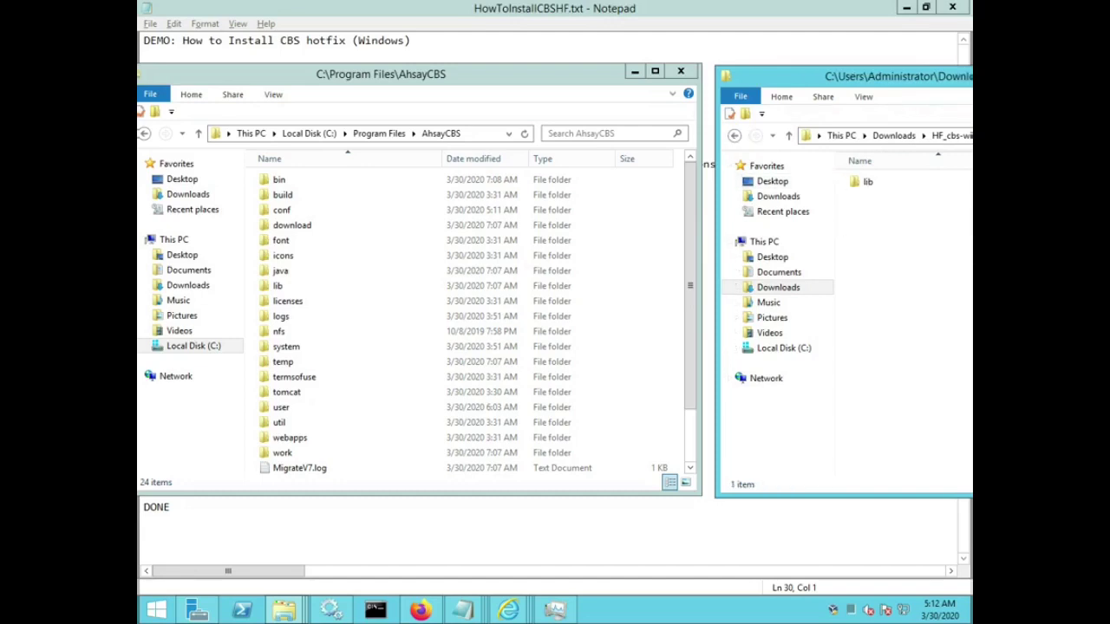
{"action": "left_click", "coordinate": [733, 135]}
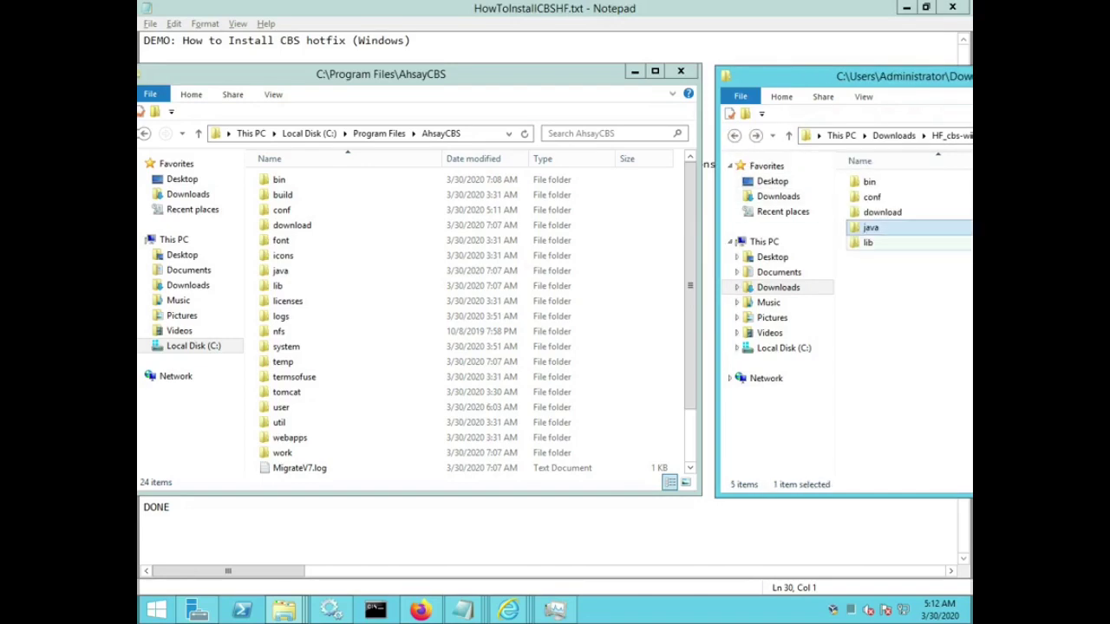
{"action": "double_click", "coordinate": [868, 242]}
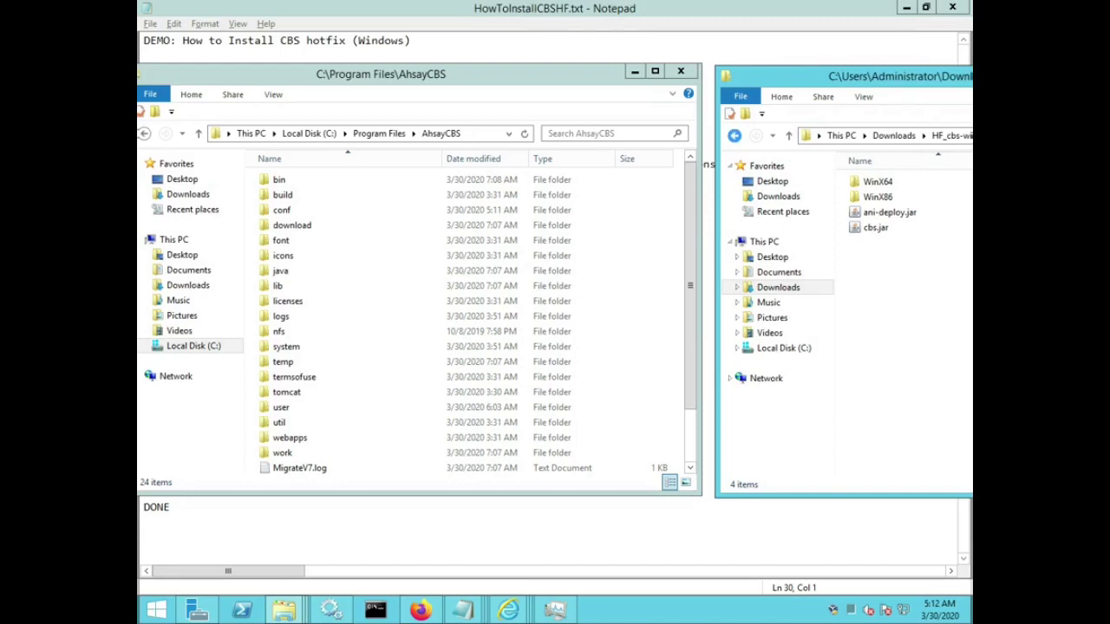
{"action": "left_click", "coordinate": [733, 135]}
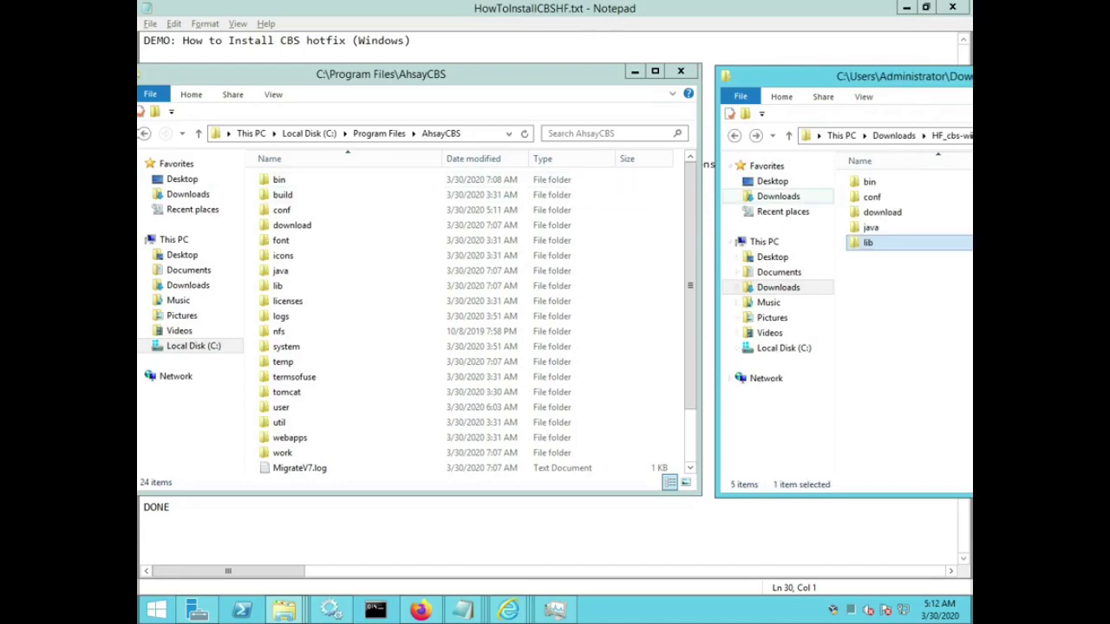
{"action": "double_click", "coordinate": [869, 181]}
{"action": "double_click", "coordinate": [279, 180]}
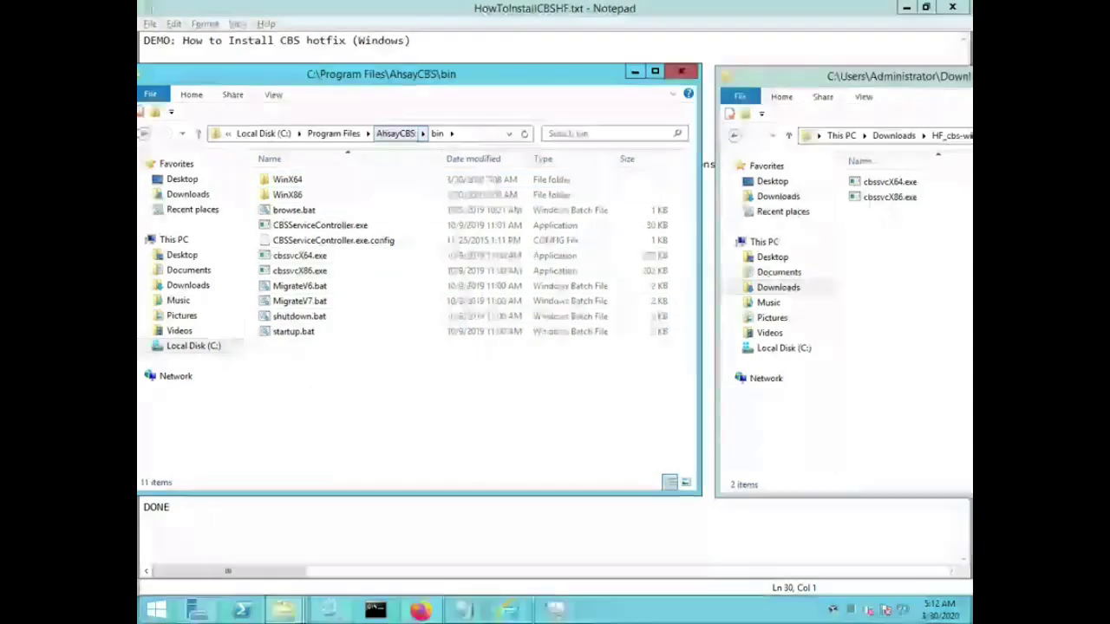
- Select the bin, conf, download, java and lib folders in the AhsayCBS install folder
{"action": "left_click", "coordinate": [395, 133]}
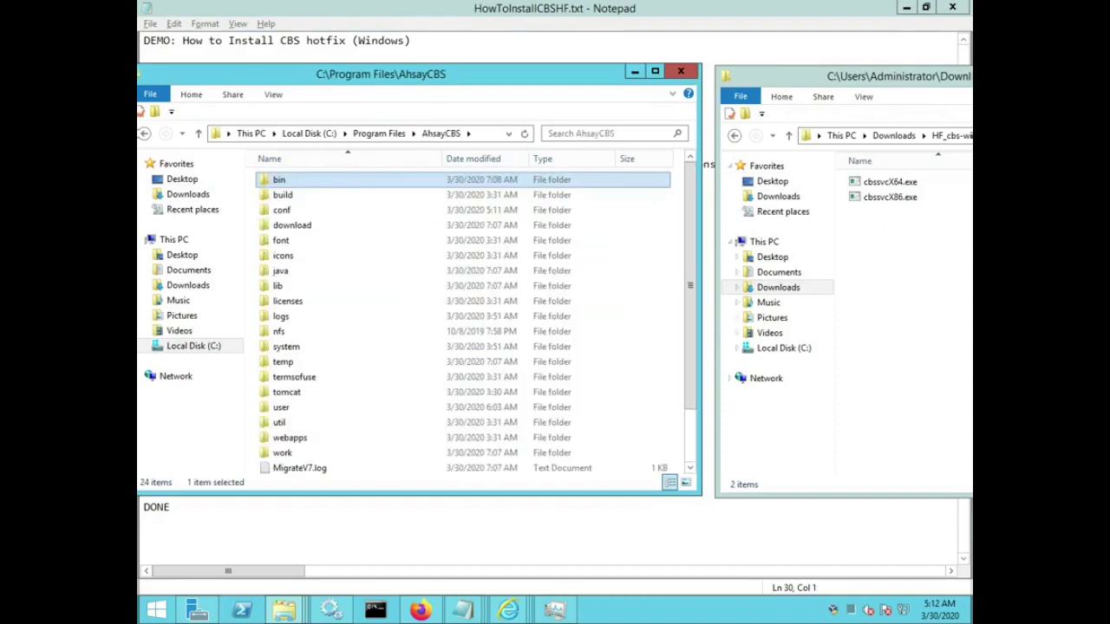
{"action": "left_click", "coordinate": [734, 136]}
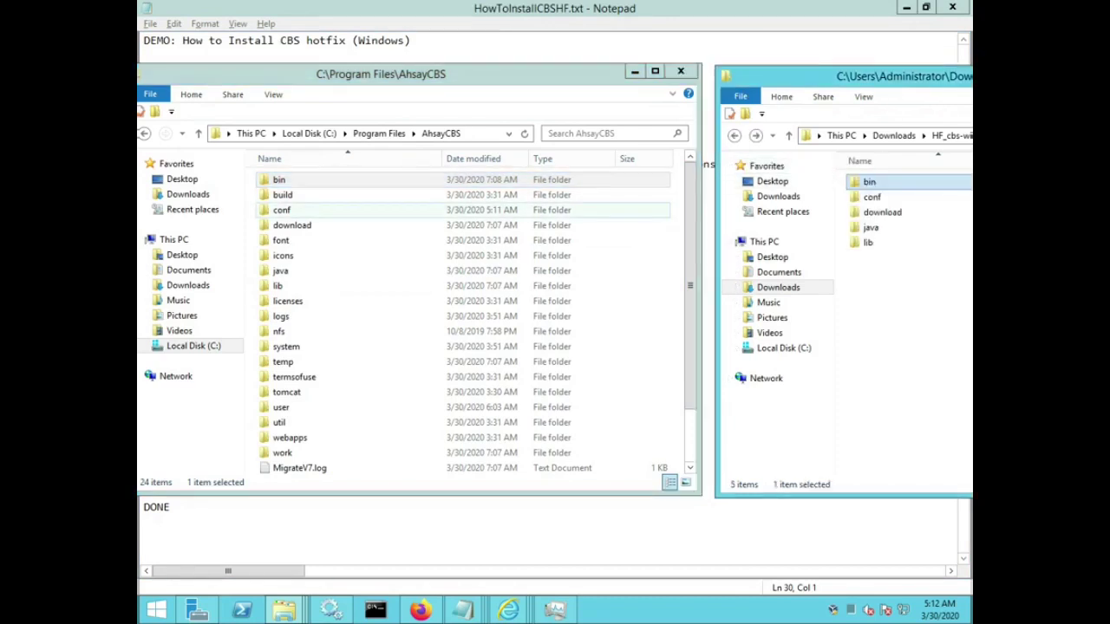
{"action": "left_click", "coordinate": [282, 210], "text": "ctrl"}
{"action": "left_click", "coordinate": [291, 226], "text": "ctrl"}
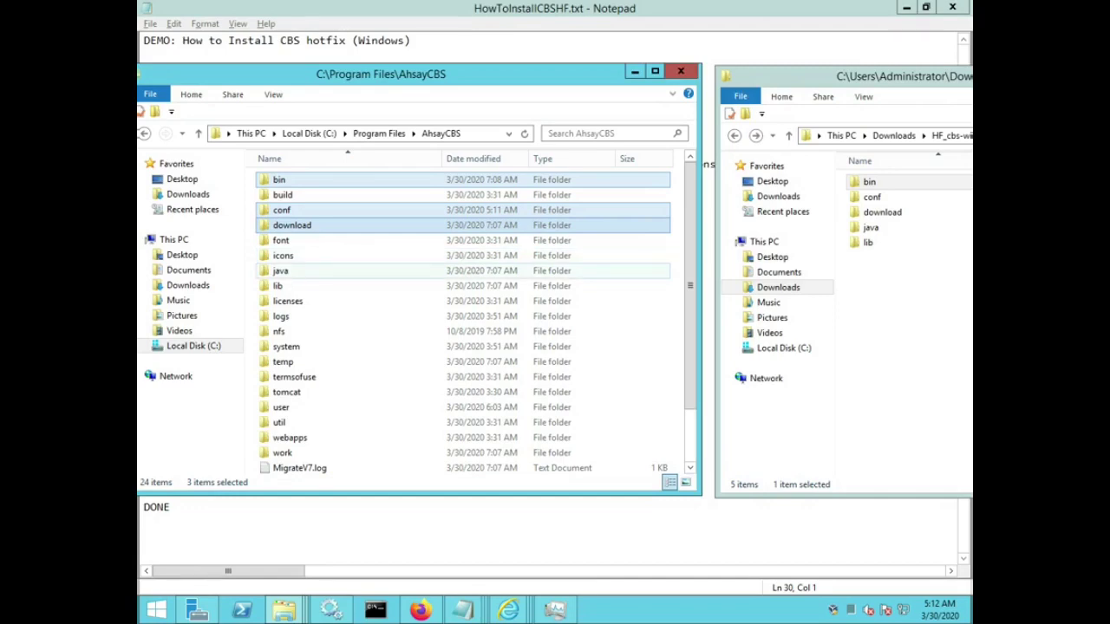
{"action": "left_click", "coordinate": [281, 271], "text": "ctrl"}
{"action": "left_click", "coordinate": [277, 286], "text": "ctrl"}
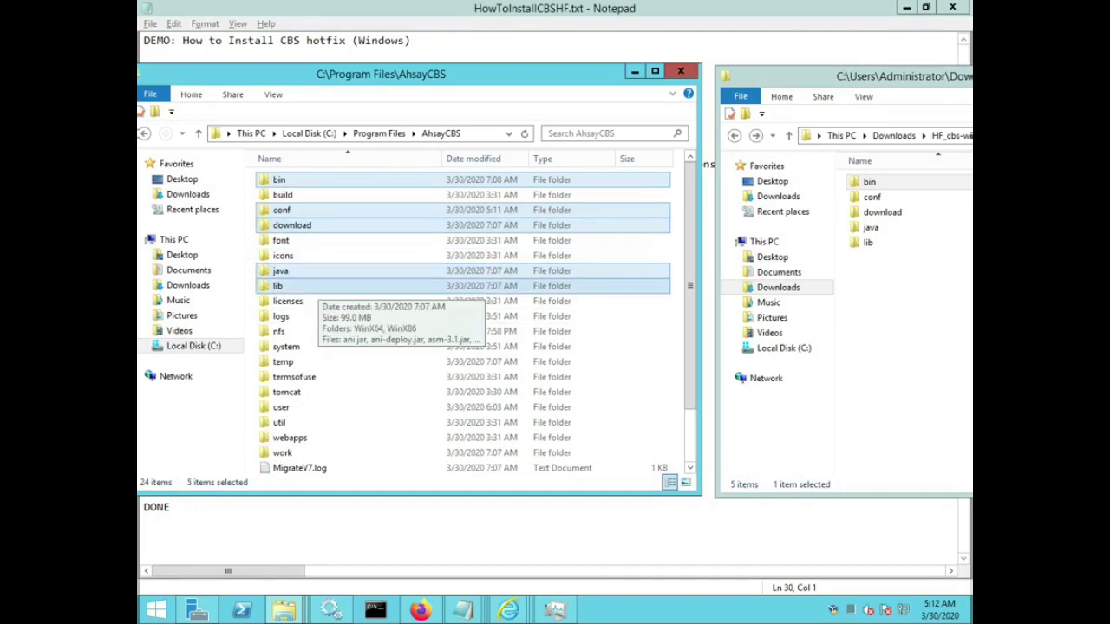
{"action": "left_click", "coordinate": [869, 181]}
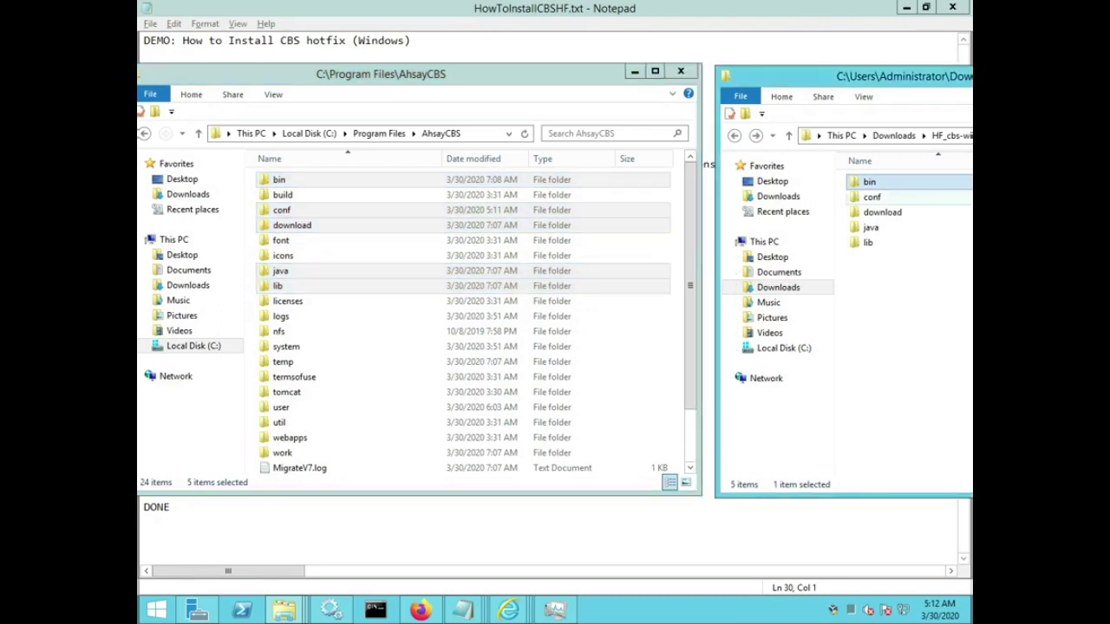
{"action": "left_click", "coordinate": [883, 213], "text": "shift"}
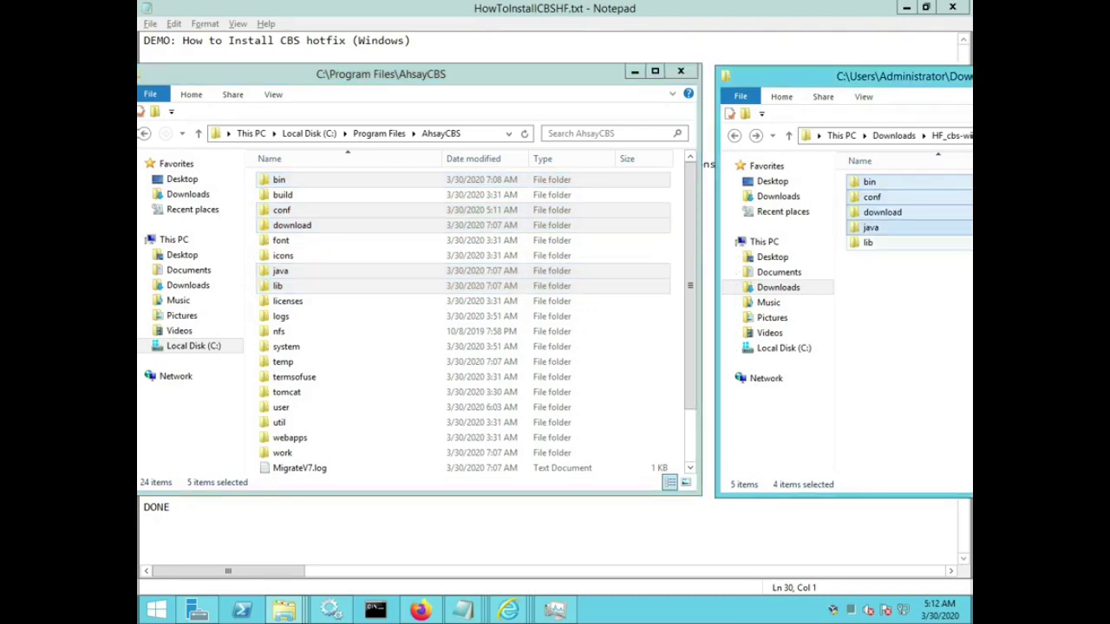
{"action": "left_click", "coordinate": [868, 243], "text": "shift"}
{"action": "key", "text": "alt+Tab"}
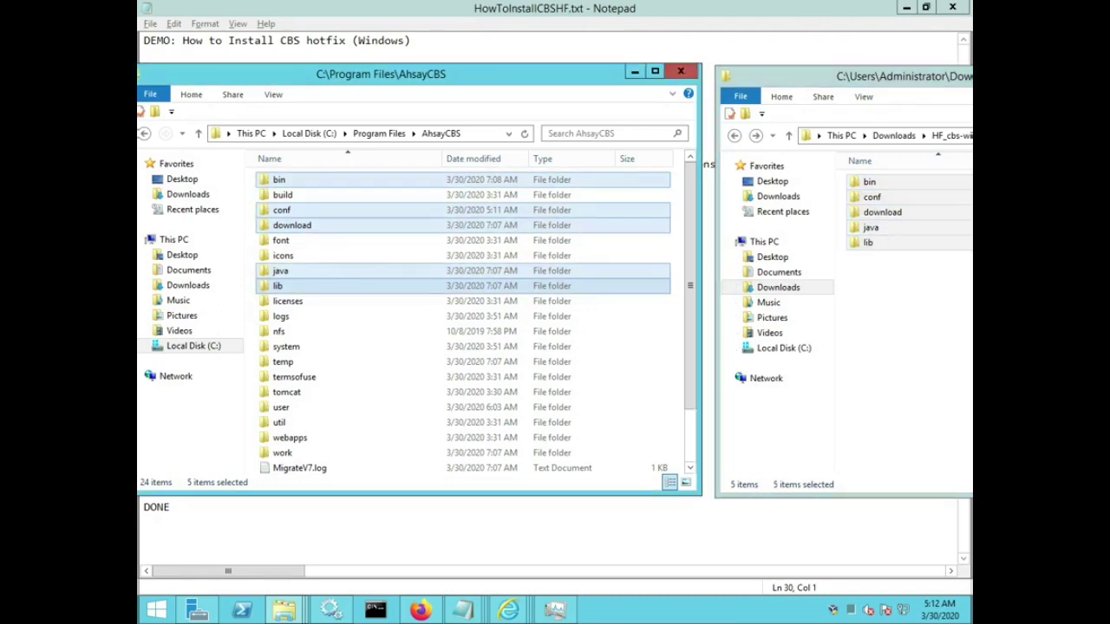
- Copy the five selected folders and paste duplicates into the AhsayCBS folder
{"action": "right_click", "coordinate": [286, 181]}
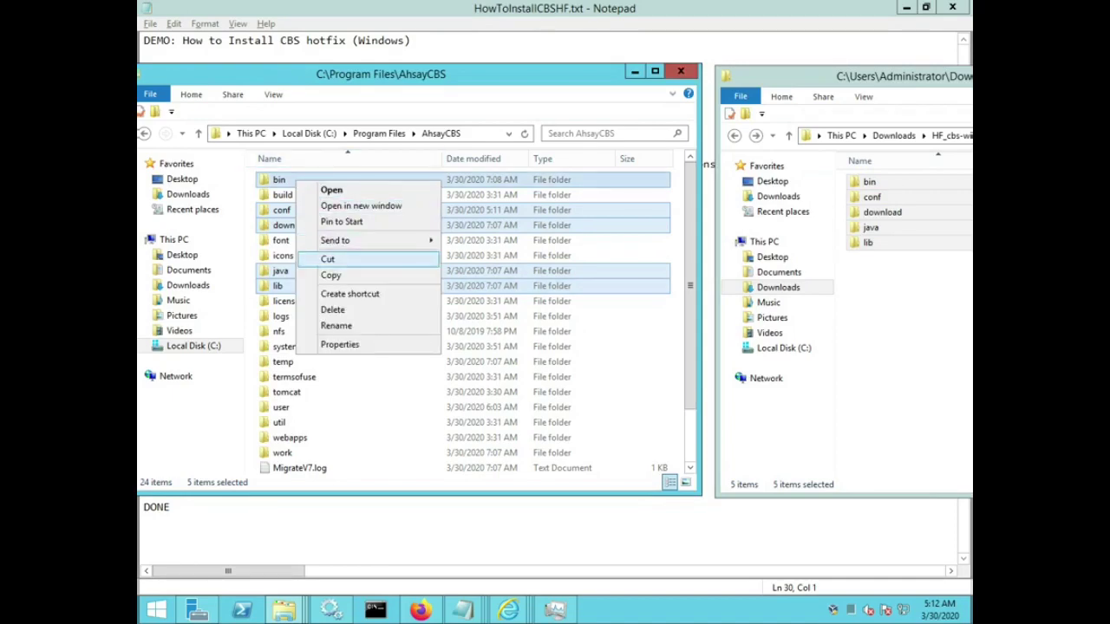
{"action": "left_click", "coordinate": [321, 276]}
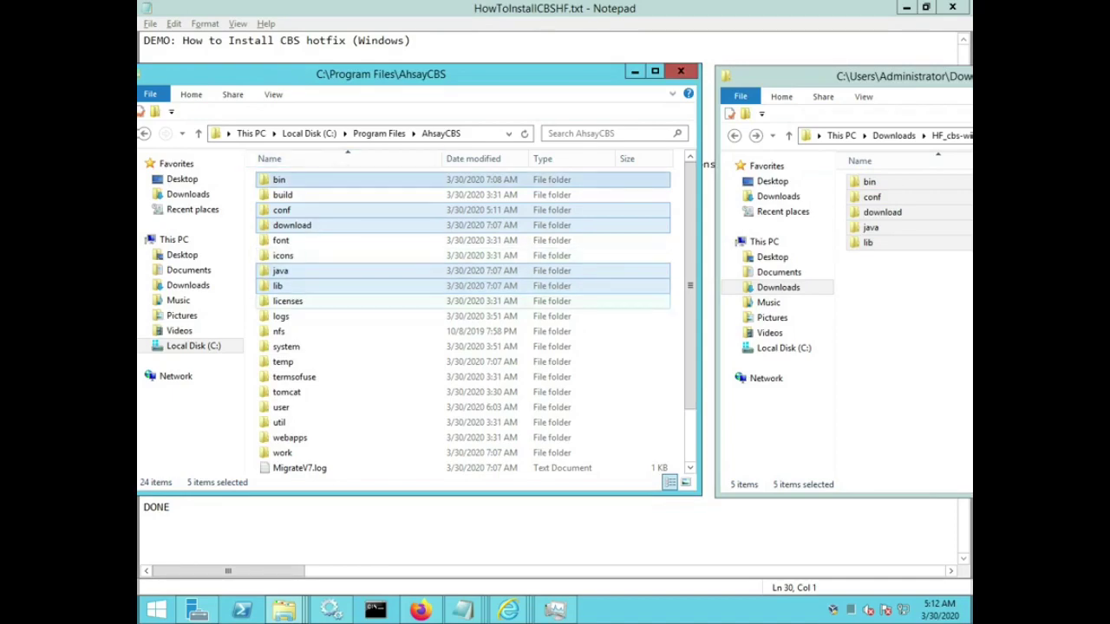
{"action": "right_click", "coordinate": [678, 308]}
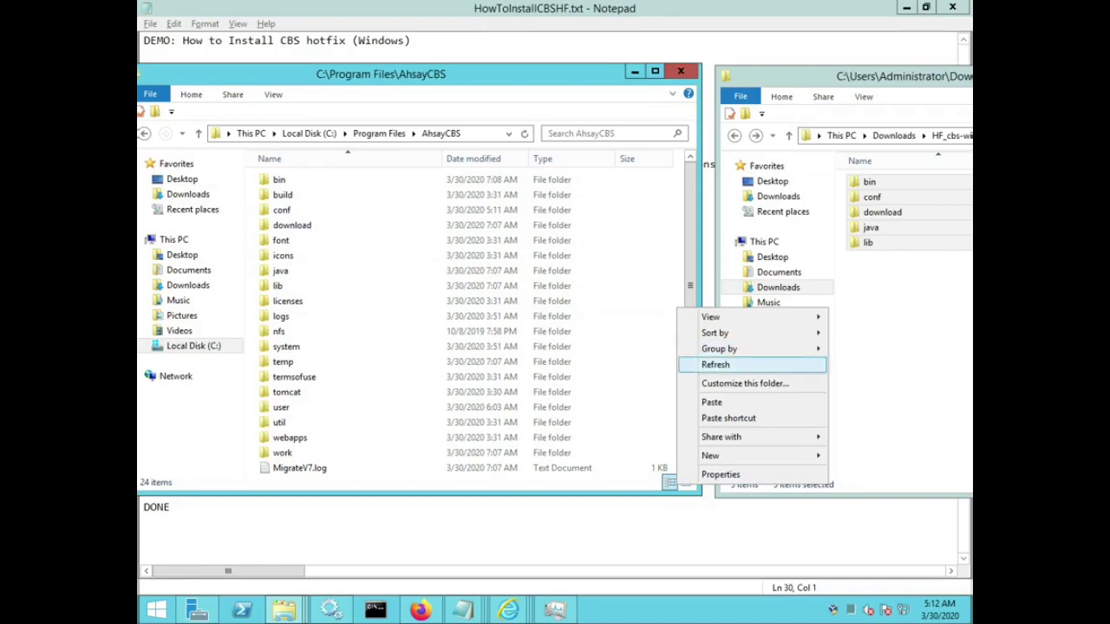
{"action": "left_click", "coordinate": [720, 402]}
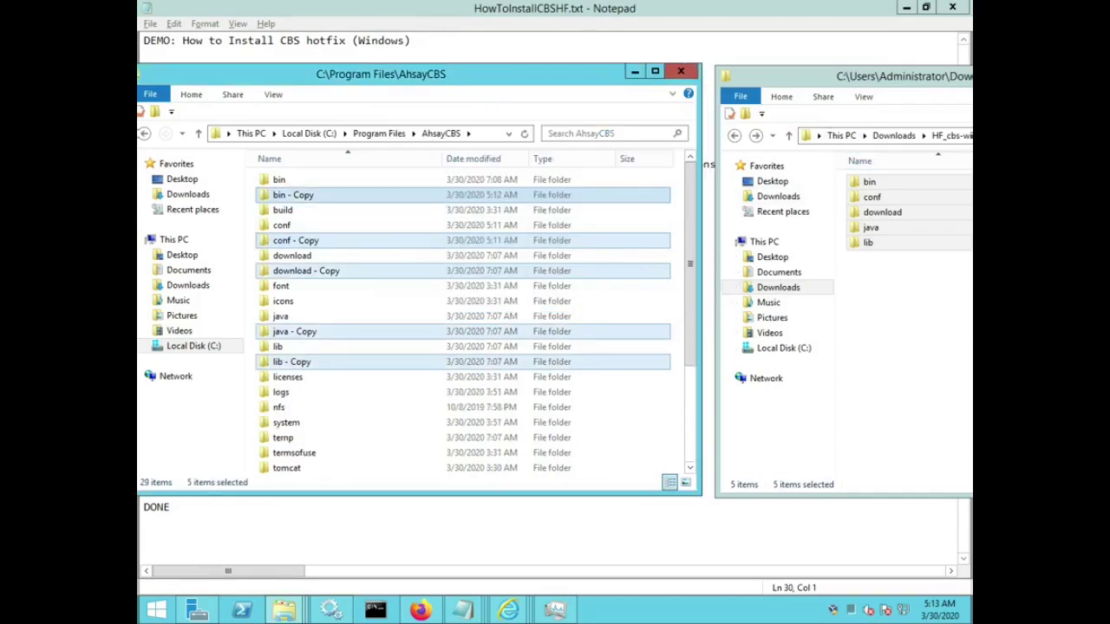
- Rename the bin and conf copies to bin.v83030 and conf.v83030
{"action": "left_click", "coordinate": [293, 195]}
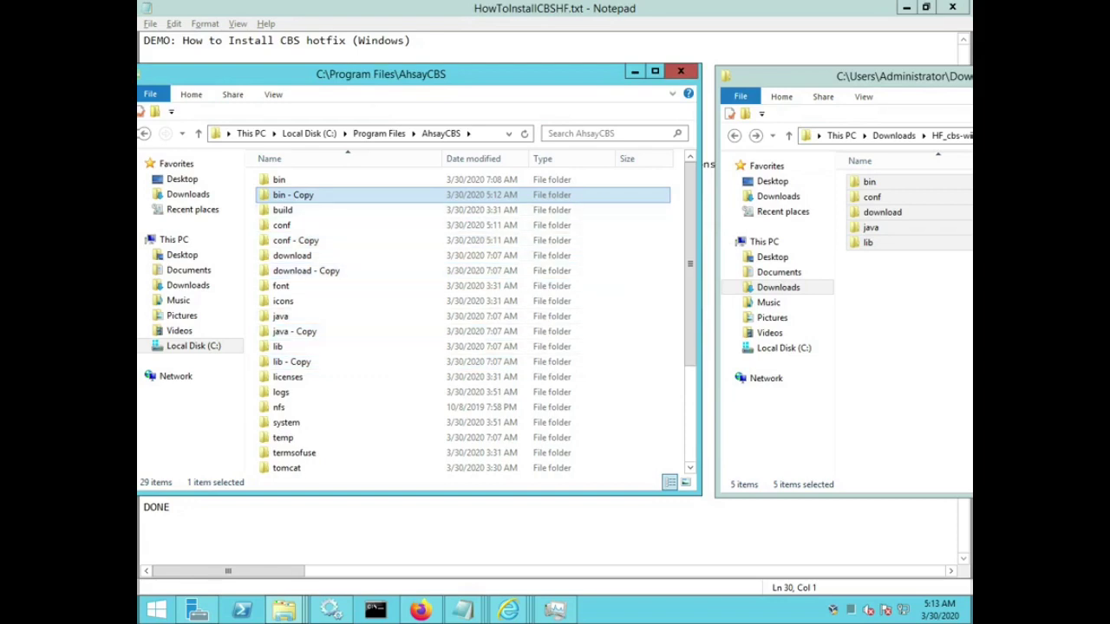
{"action": "key", "text": "F2"}
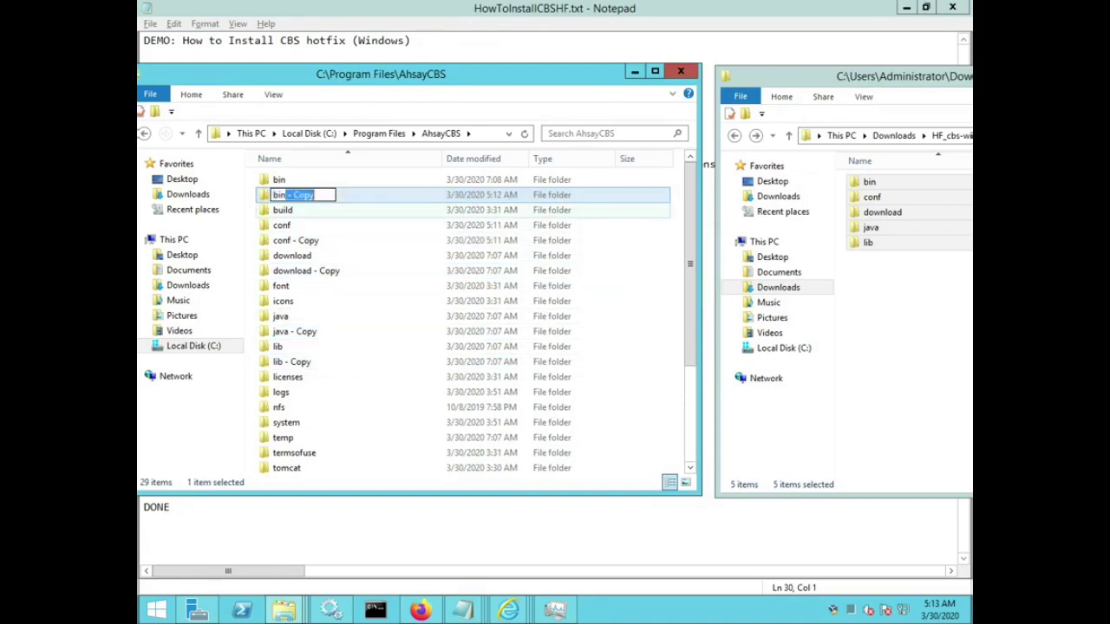
{"action": "type", "text": ".v83030"}
{"action": "key", "text": "Return"}
{"action": "key", "text": "Down"}
{"action": "key", "text": "Down"}
{"action": "key", "text": "Down"}
{"action": "key", "text": "F2"}
{"action": "key", "text": "Home"}
{"action": "key", "text": "Right"}
{"action": "key", "text": "Right"}
{"action": "key", "text": "Right"}
{"action": "key", "text": "Right"}
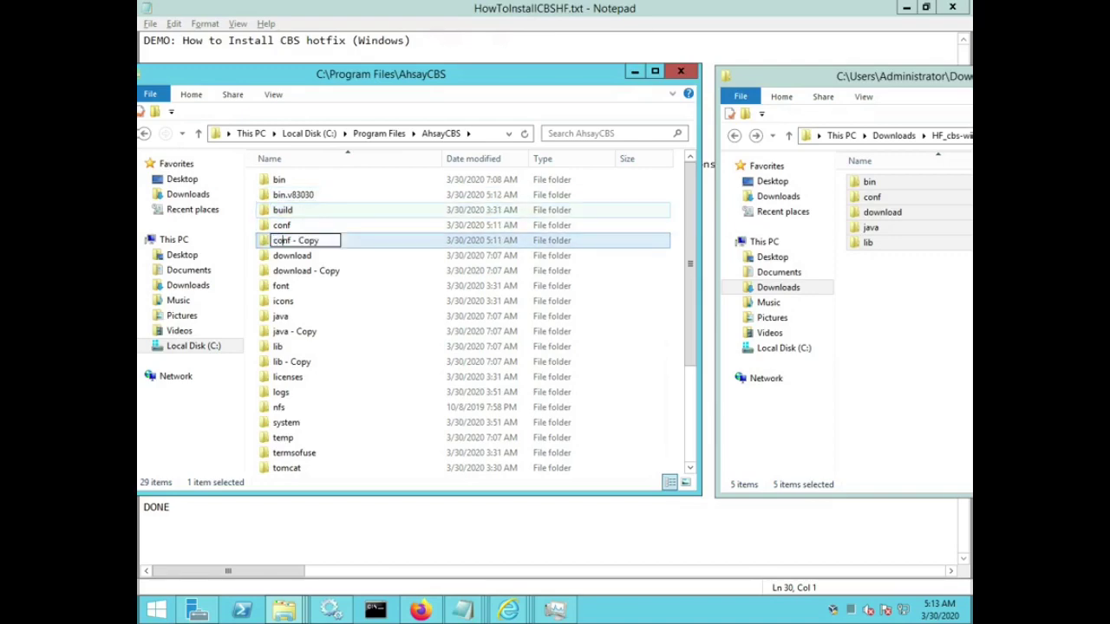
{"action": "key", "text": "shift+End"}
{"action": "type", "text": ".v83030"}
{"action": "key", "text": "BackSpace"}
{"action": "type", "text": "3"}
{"action": "key", "text": "Return"}
- Rename the download and java copies to download.v83030 and java.v83030
{"action": "key", "text": "Down"}
{"action": "key", "text": "Down"}
{"action": "key", "text": "F2"}
{"action": "key", "text": "Home"}
{"action": "key", "text": "Right"}
{"action": "key", "text": "Right"}
{"action": "key", "text": "Right"}
{"action": "key", "text": "Right"}
{"action": "key", "text": "Right"}
{"action": "key", "text": "Right"}
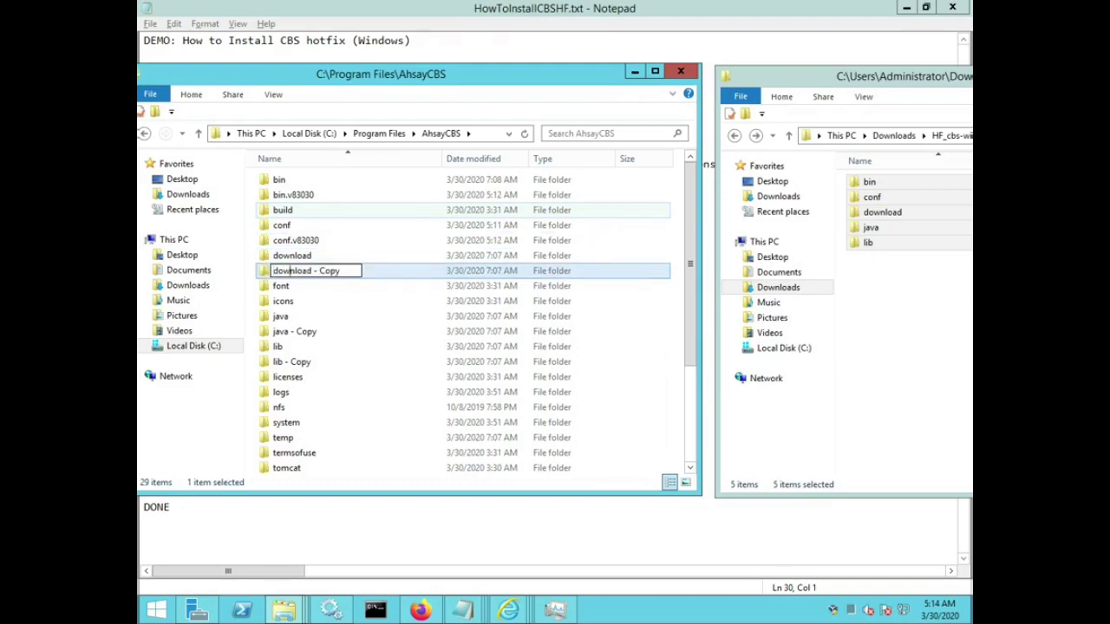
{"action": "key", "text": "Right"}
{"action": "key", "text": "Right"}
{"action": "key", "text": "shift+End"}
{"action": "type", "text": ".v83030"}
{"action": "key", "text": "Return"}
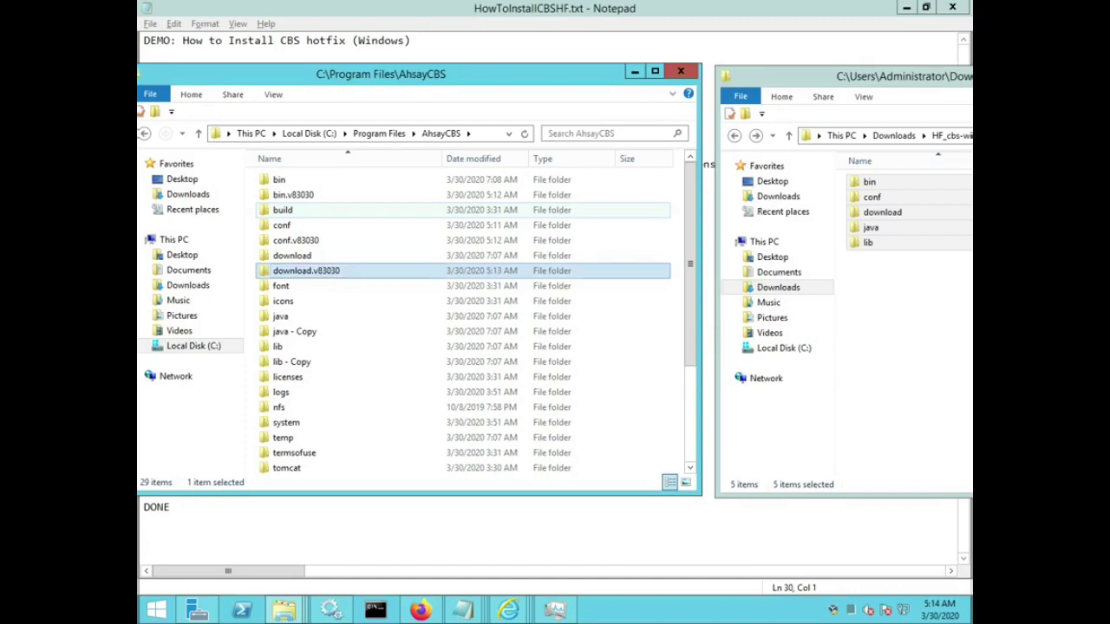
{"action": "key", "text": "Down"}
{"action": "key", "text": "Down"}
{"action": "key", "text": "Down"}
{"action": "key", "text": "Down"}
{"action": "key", "text": "F2"}
{"action": "key", "text": "Home"}
{"action": "key", "text": "Right"}
{"action": "key", "text": "Right"}
{"action": "key", "text": "Right"}
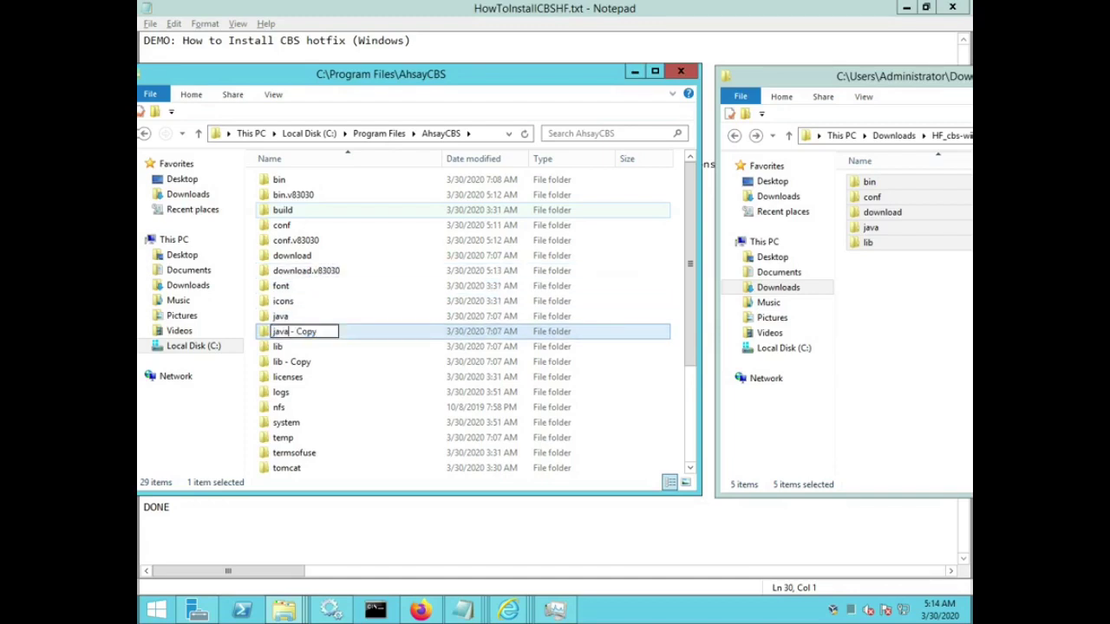
{"action": "key", "text": "shift+End"}
{"action": "type", "text": ".v83030"}
{"action": "key", "text": "Return"}
- Rename the lib copy to lib.v83030
{"action": "key", "text": "Down"}
{"action": "key", "text": "Down"}
{"action": "key", "text": "F2"}
{"action": "key", "text": "Home"}
{"action": "key", "text": "Right"}
{"action": "key", "text": "Right"}
{"action": "key", "text": "Right"}
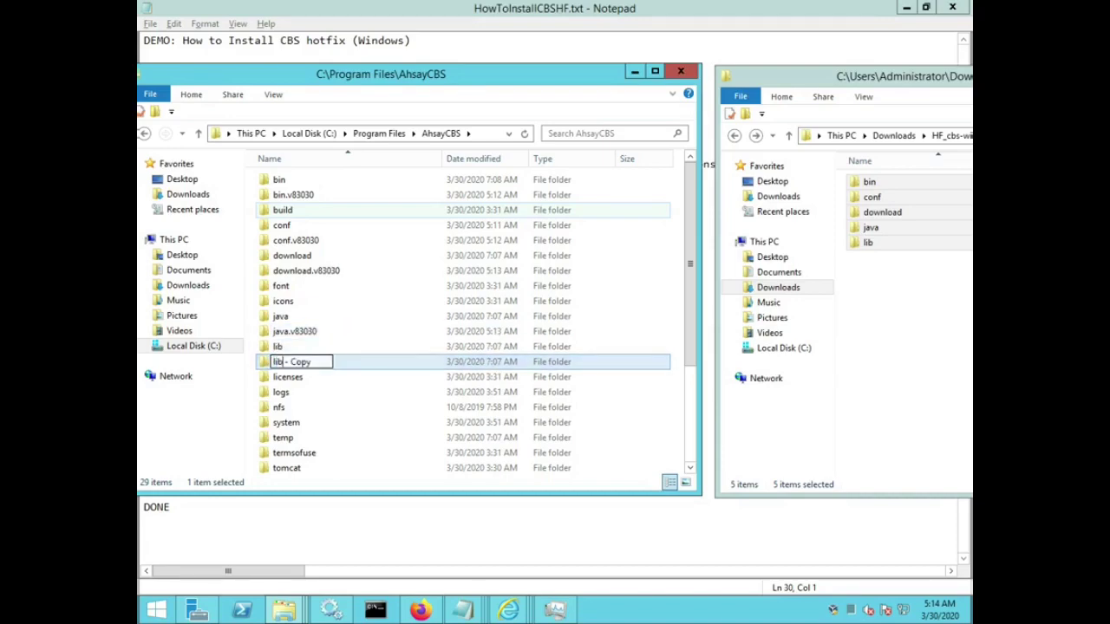
{"action": "key", "text": "shift+End"}
{"action": "type", "text": ".v83030"}
{"action": "key", "text": "Return"}
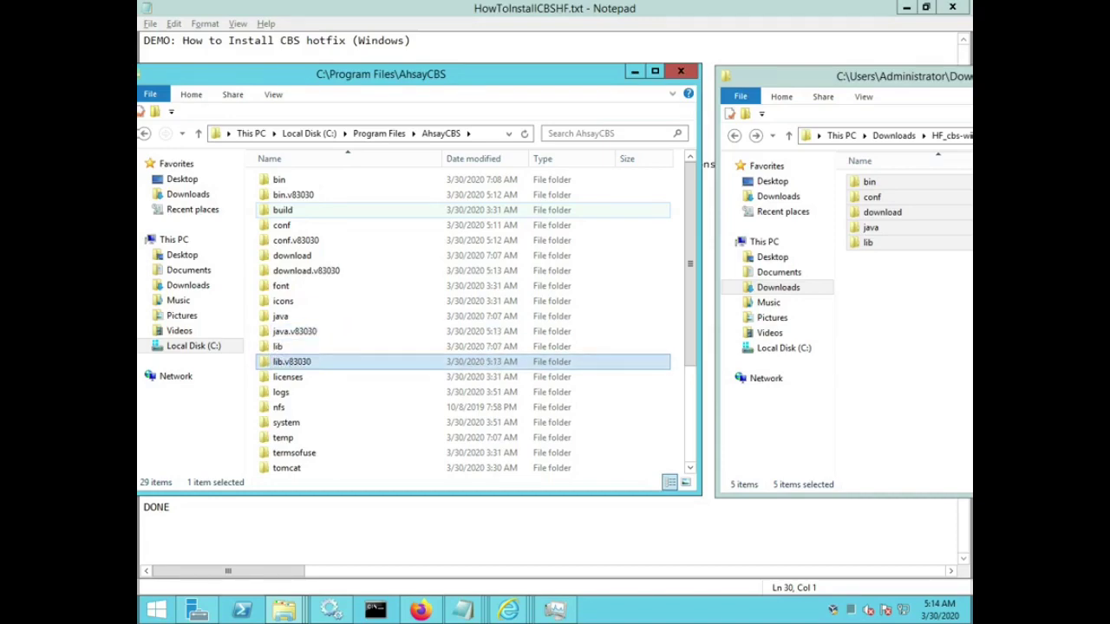
- Copy the hotfix's five folders (bin, conf, download, java, lib)
{"action": "left_click", "coordinate": [295, 331], "text": "ctrl"}
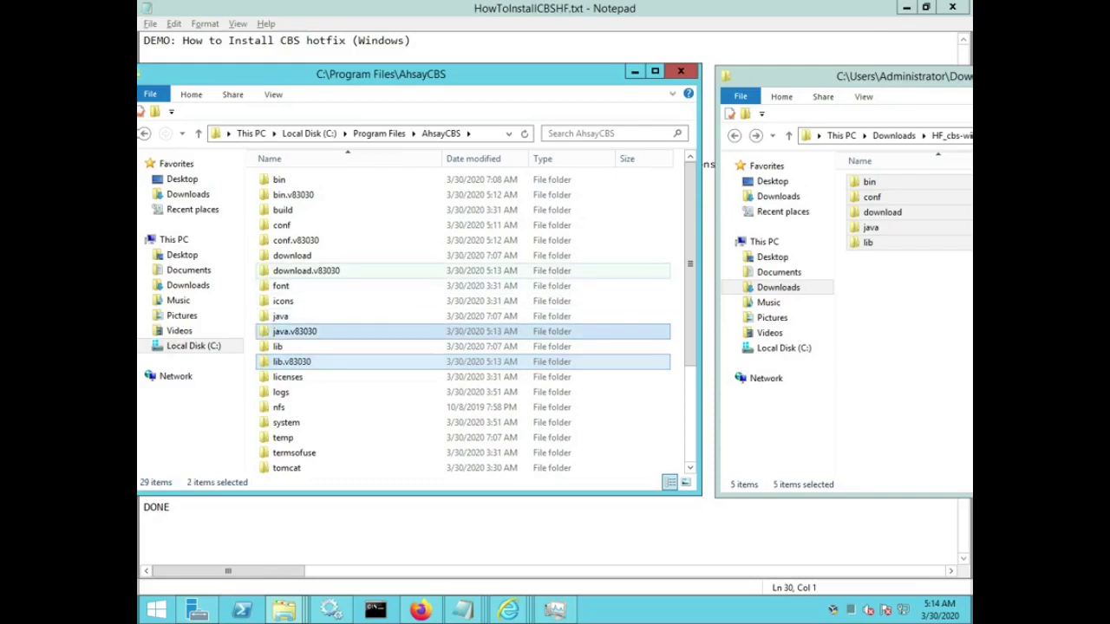
{"action": "left_click", "coordinate": [306, 271], "text": "ctrl"}
{"action": "left_click", "coordinate": [296, 240], "text": "ctrl"}
{"action": "left_click", "coordinate": [293, 194], "text": "ctrl"}
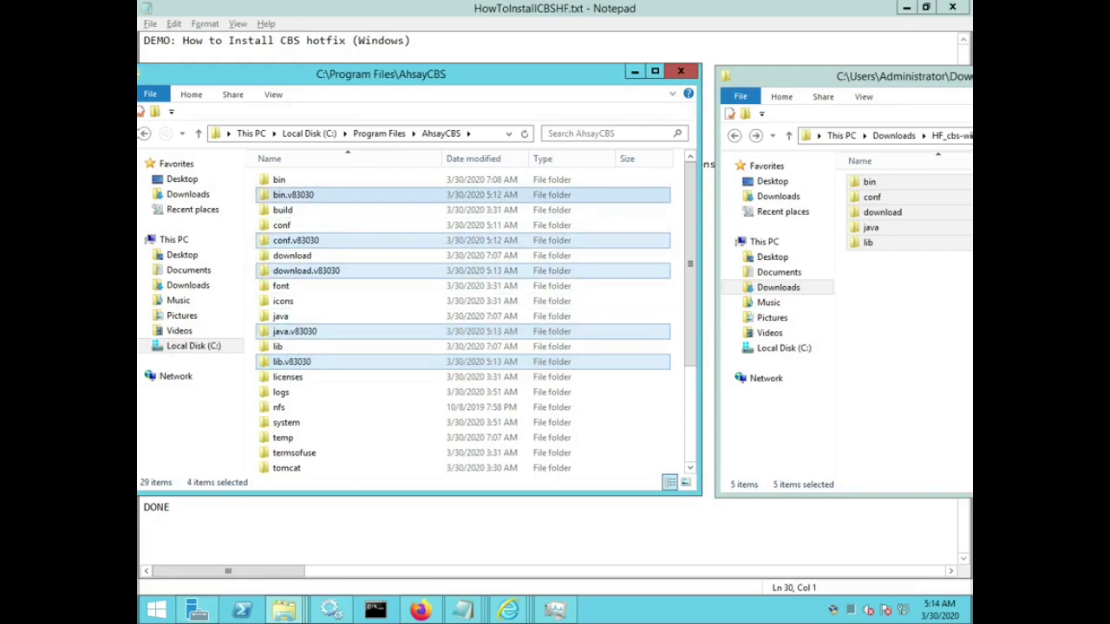
{"action": "left_click", "coordinate": [293, 194], "text": "ctrl"}
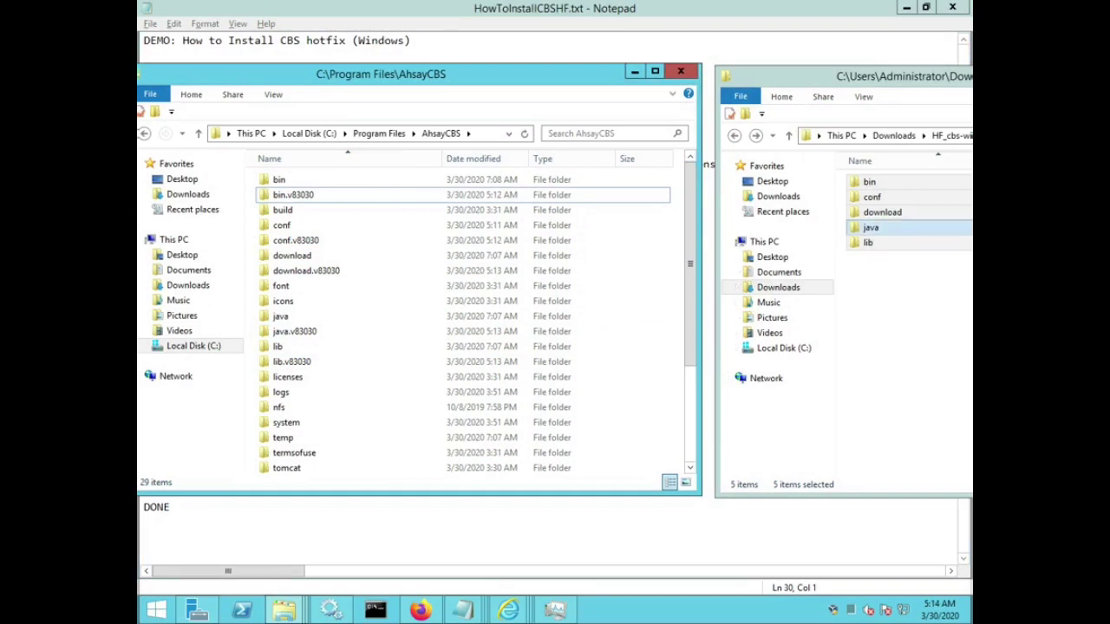
{"action": "right_click", "coordinate": [875, 228]}
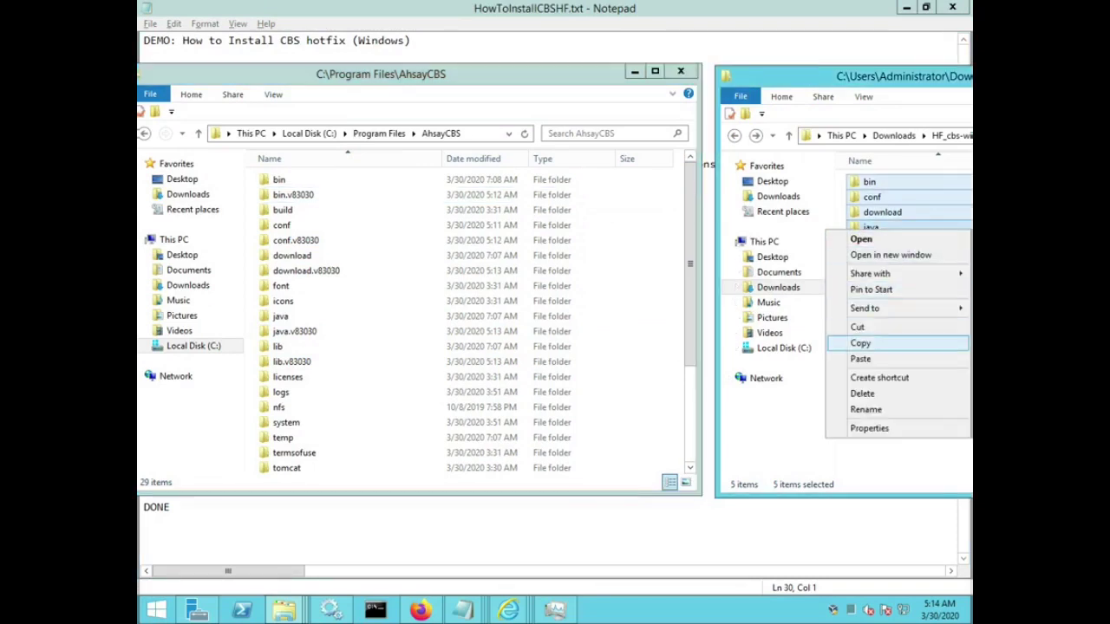
{"action": "left_click", "coordinate": [861, 343]}
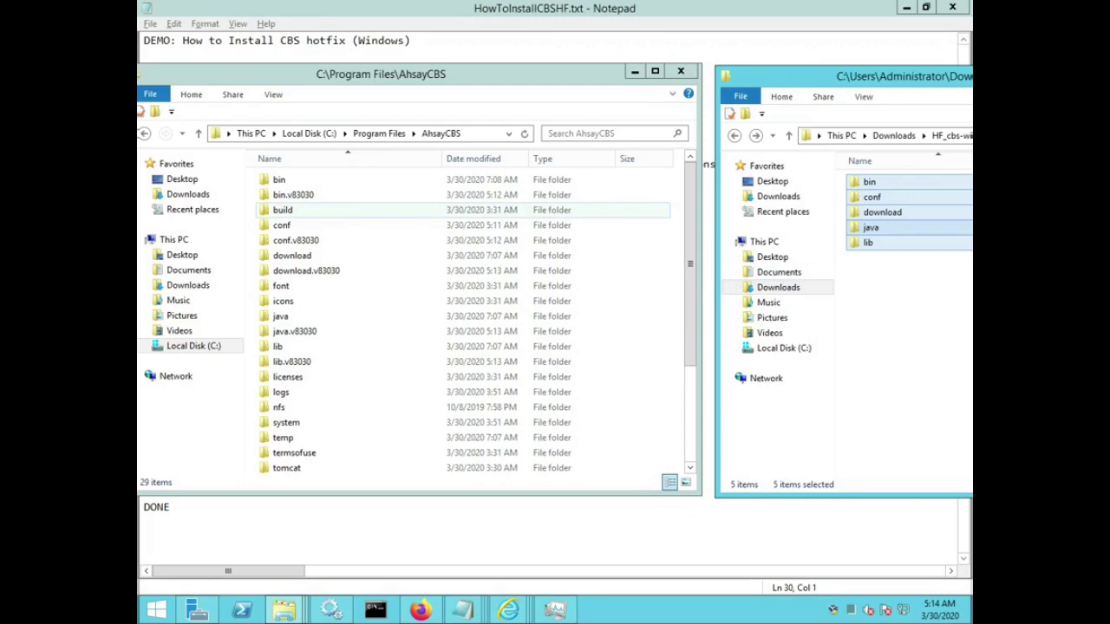
- Paste the hotfix folders into AhsayCBS, keeping every incoming file in the replace dialog
{"action": "left_click", "coordinate": [607, 195]}
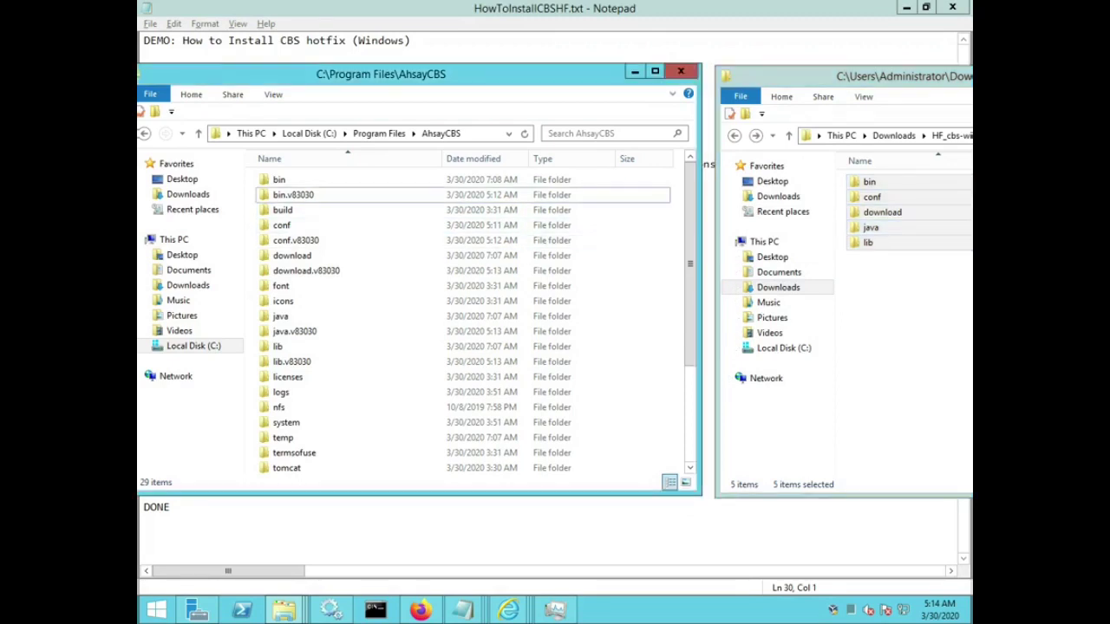
{"action": "right_click", "coordinate": [675, 233]}
{"action": "left_click", "coordinate": [719, 327]}
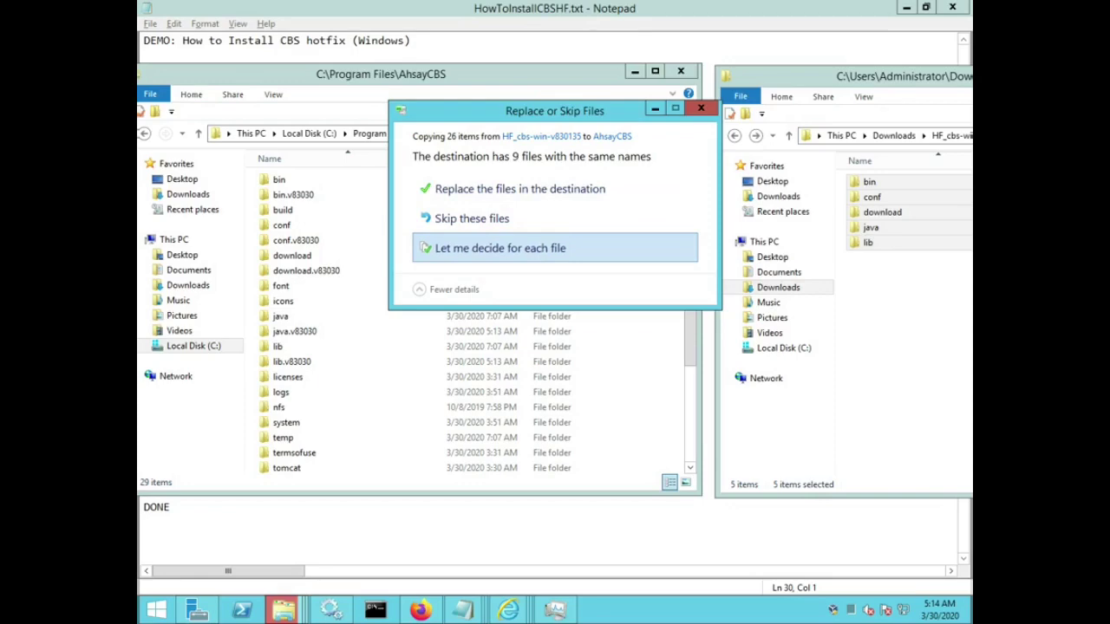
{"action": "left_click", "coordinate": [501, 248]}
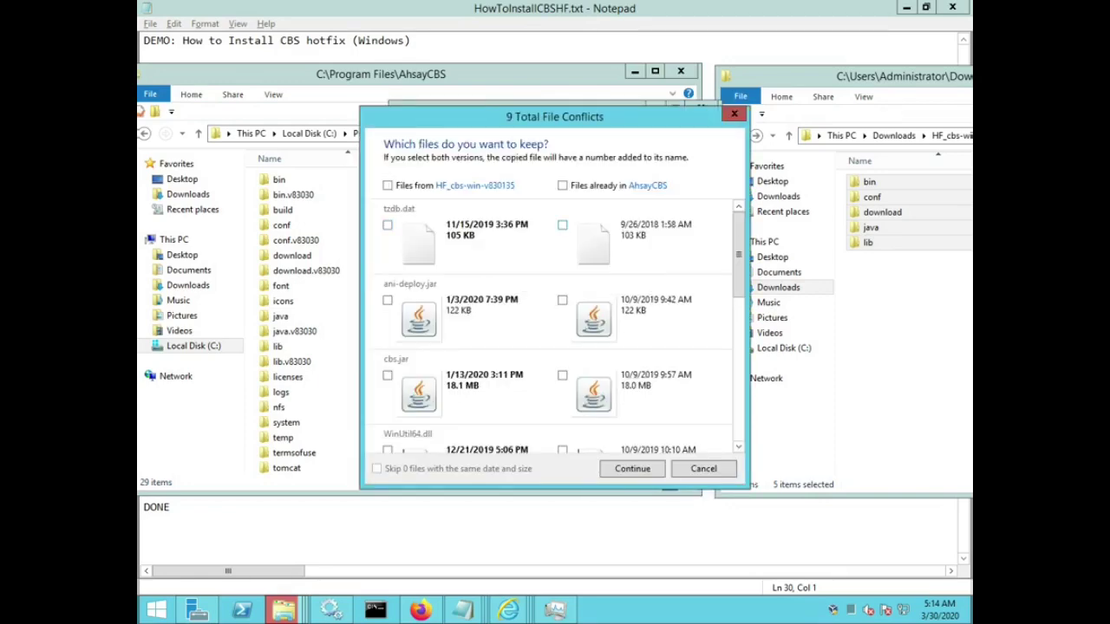
{"action": "left_click", "coordinate": [387, 184]}
{"action": "scroll", "coordinate": [555, 325], "scroll_direction": "down", "scroll_amount": 4}
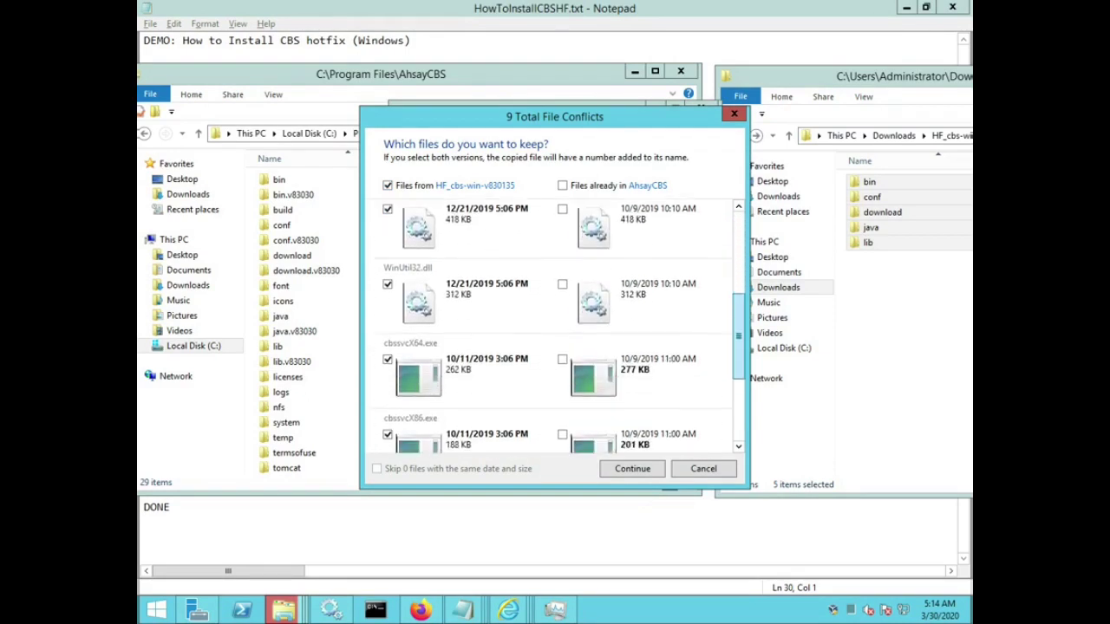
{"action": "scroll", "coordinate": [555, 325], "scroll_direction": "down", "scroll_amount": 3}
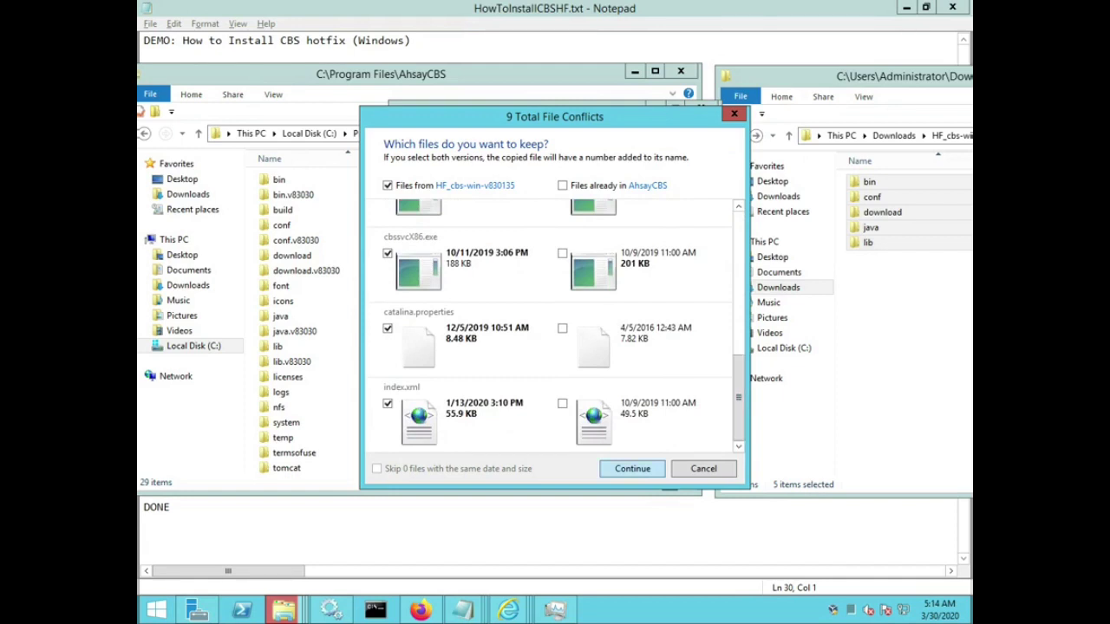
{"action": "left_click", "coordinate": [633, 469]}
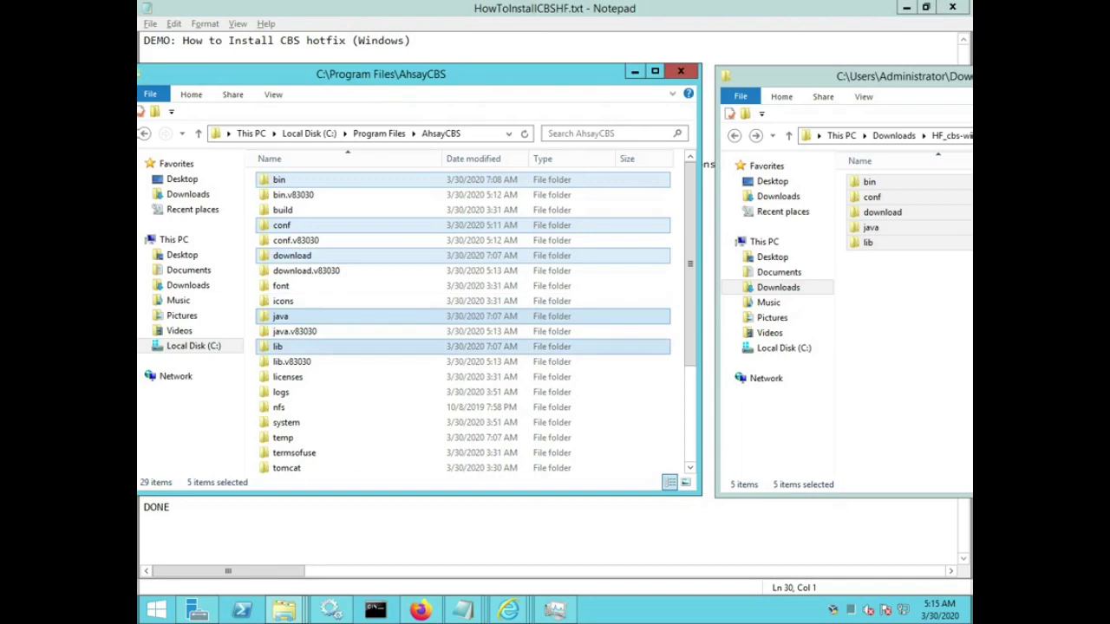
- Open the lib folder in both AhsayCBS and the hotfix to locate each cbs.jar
{"action": "left_click", "coordinate": [277, 346]}
{"action": "double_click", "coordinate": [277, 346]}
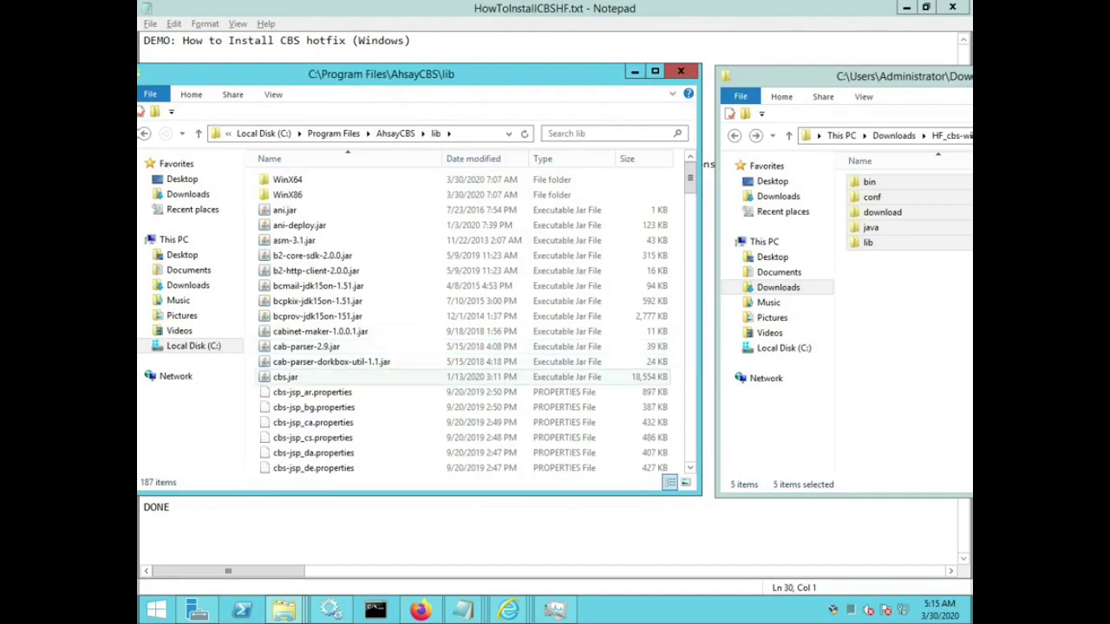
{"action": "left_click", "coordinate": [286, 377]}
{"action": "right_click", "coordinate": [286, 377]}
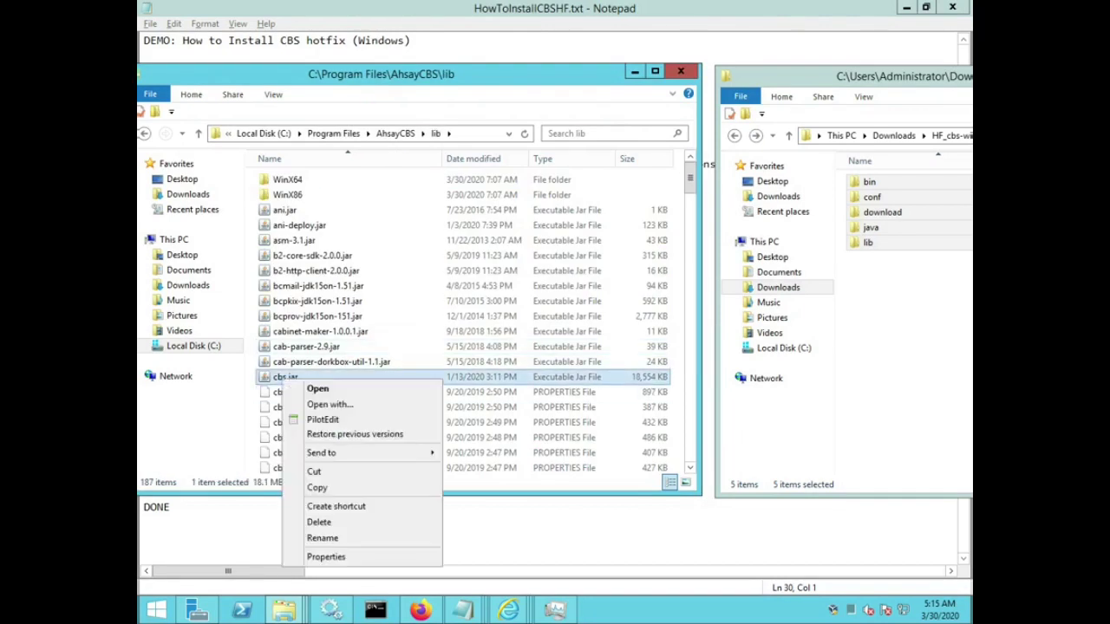
{"action": "key", "text": "Escape"}
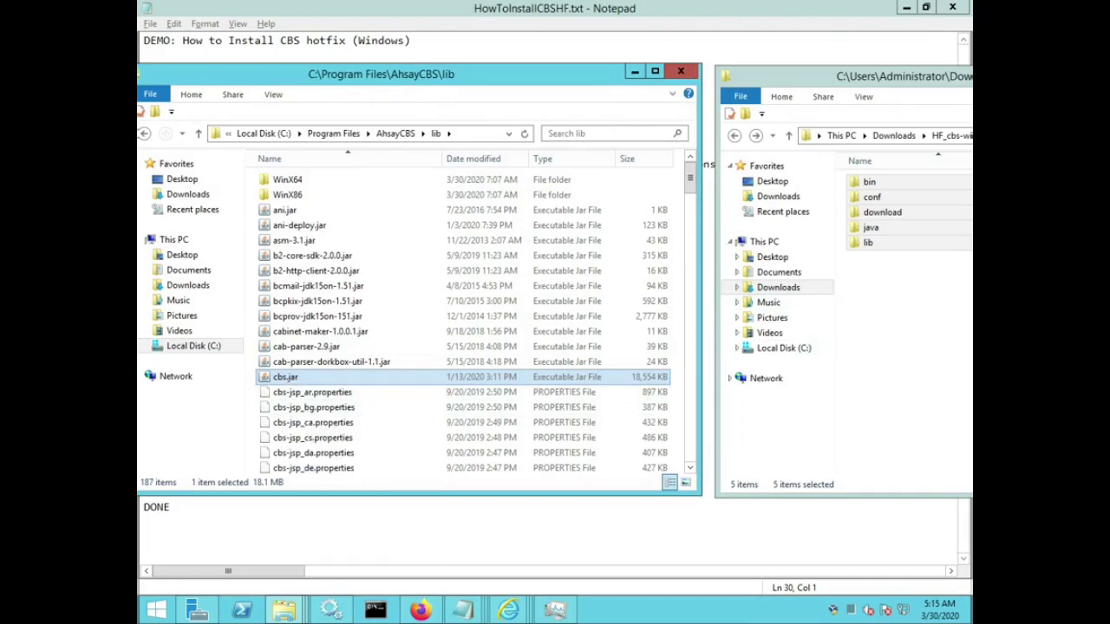
{"action": "left_click", "coordinate": [868, 242]}
{"action": "double_click", "coordinate": [868, 243]}
{"action": "left_click", "coordinate": [876, 227]}
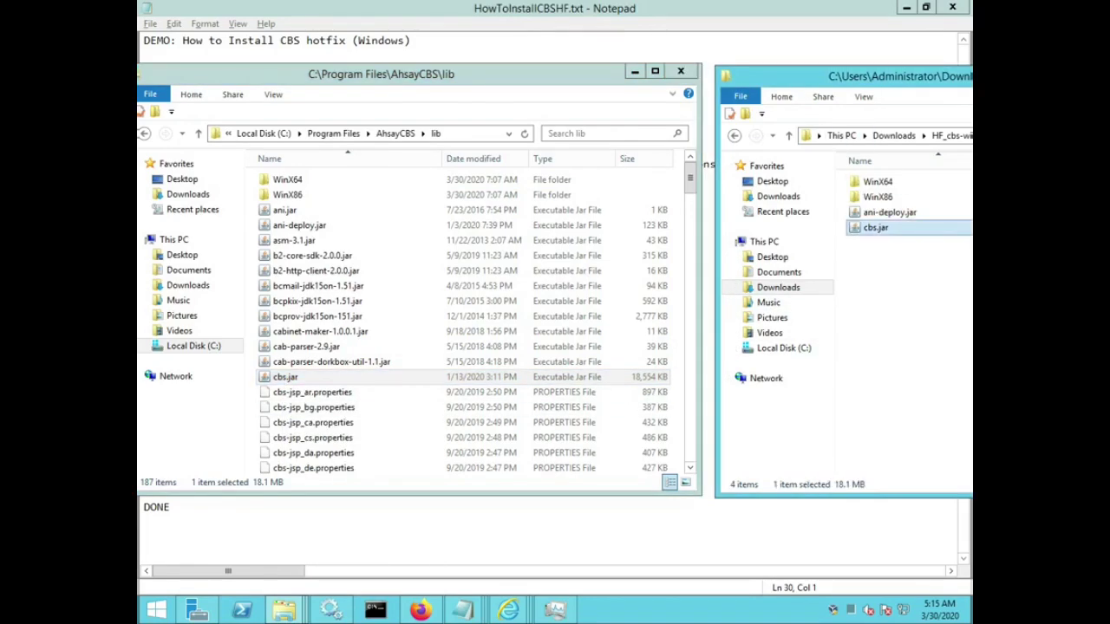
- Compare the two cbs.jar listings side by side, then return to the Notepad guide
{"action": "left_click_drag", "start_coordinate": [869, 77], "coordinate": [681, 78]}
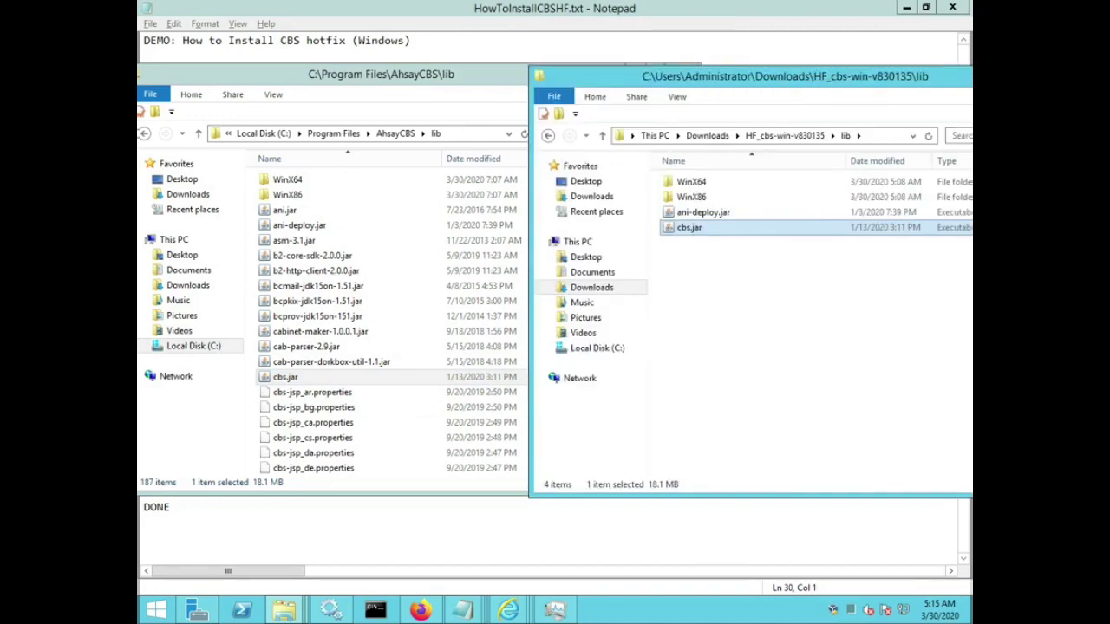
{"action": "left_click", "coordinate": [399, 378]}
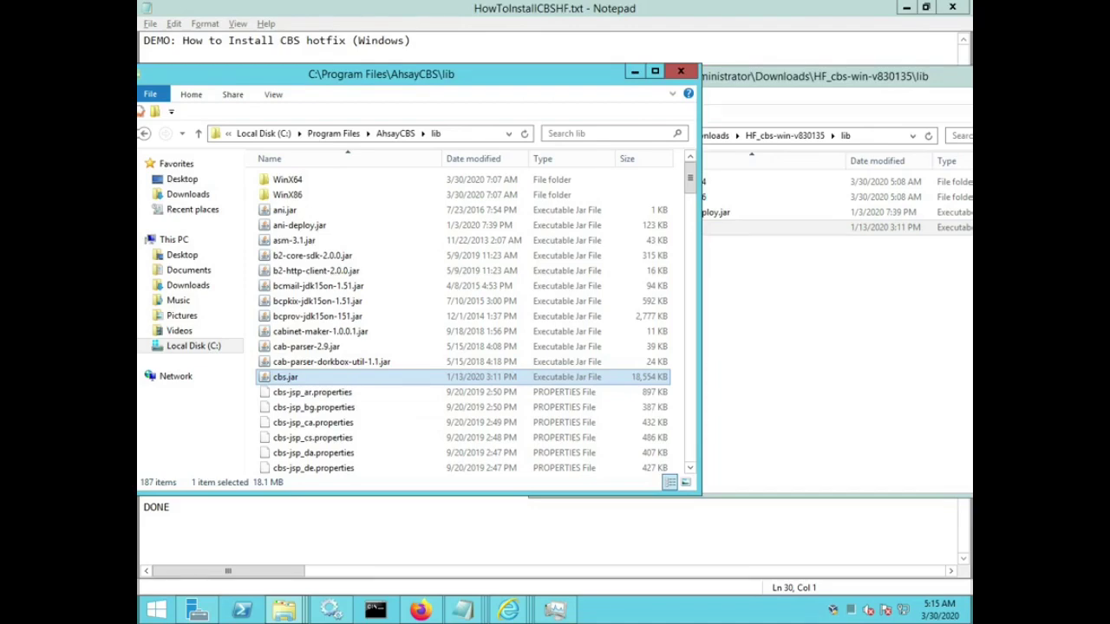
{"action": "left_click", "coordinate": [752, 227]}
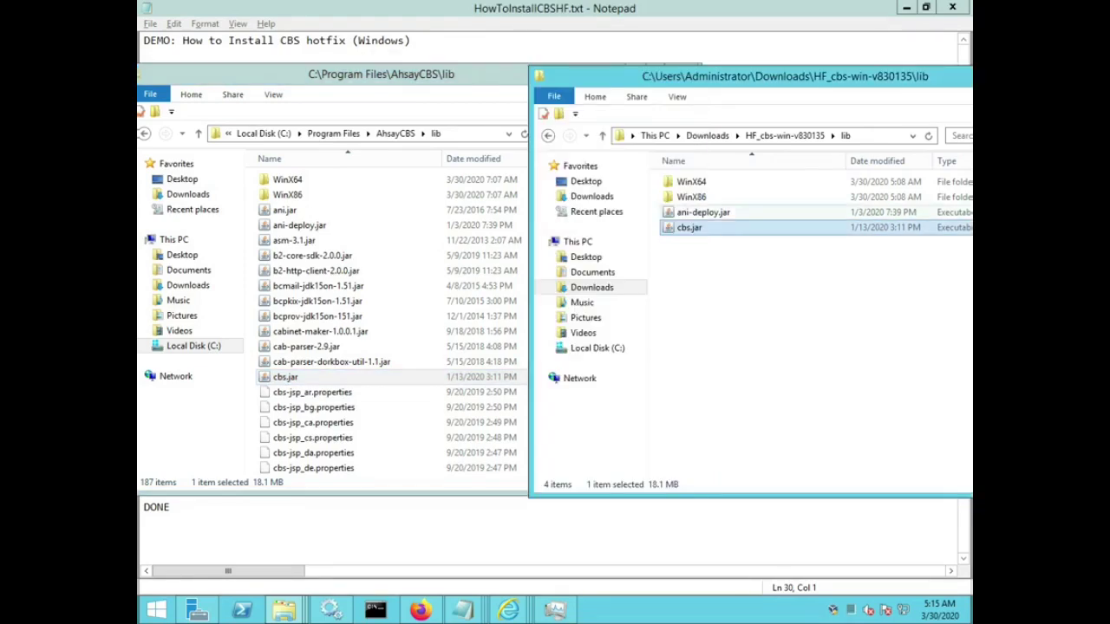
{"action": "left_click_drag", "start_coordinate": [725, 78], "coordinate": [861, 78]}
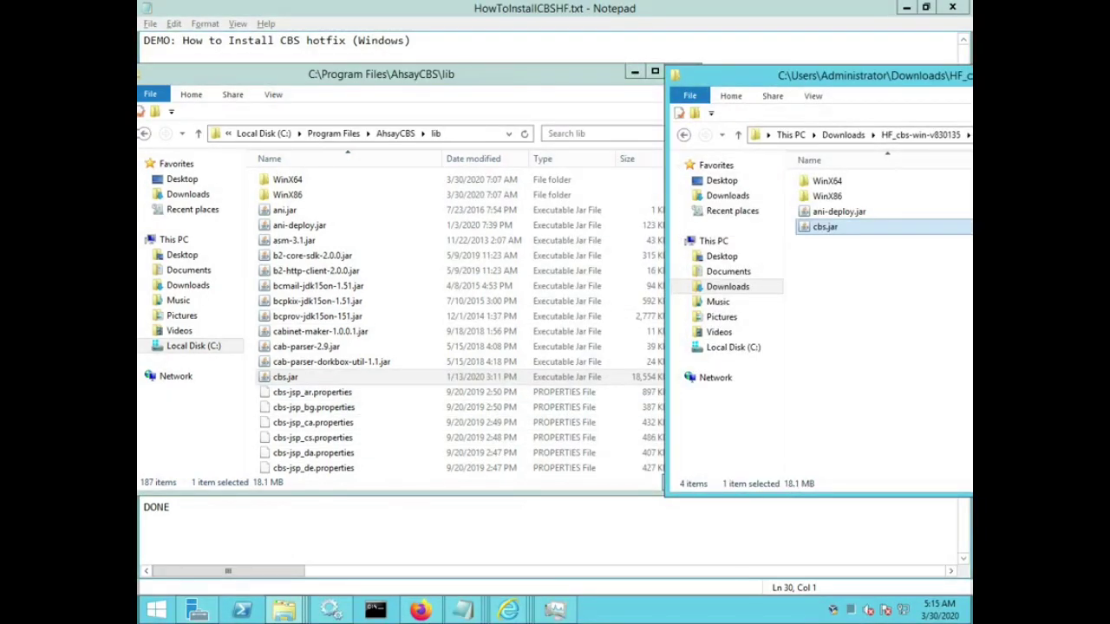
{"action": "key", "text": "alt+Tab"}
{"action": "key", "text": "Down"}
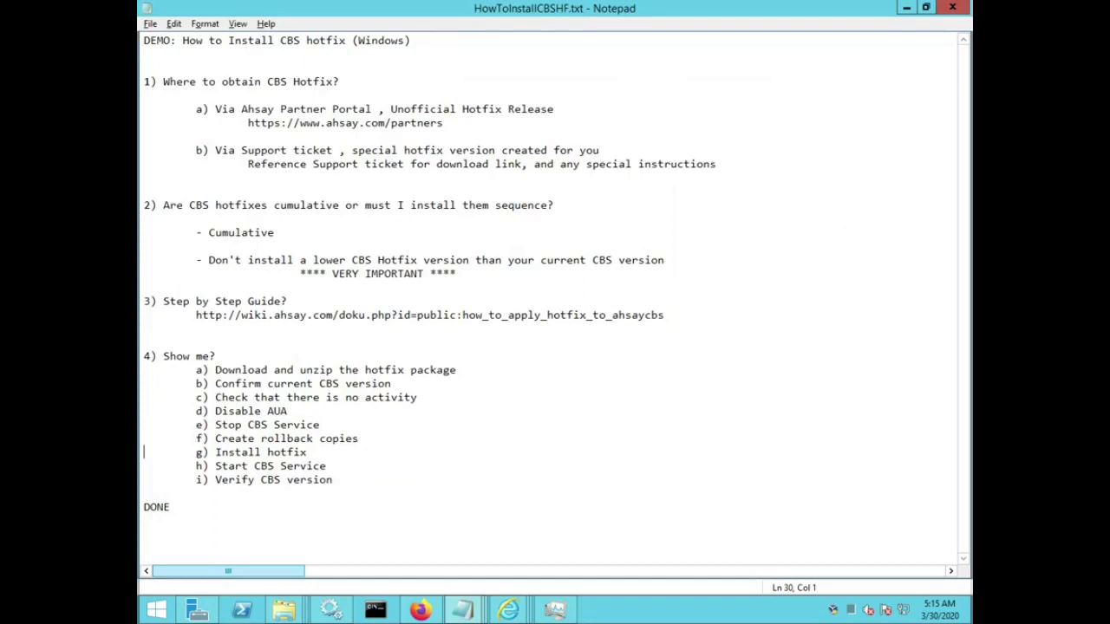
- Highlight the Install hotfix and Start CBS Service lines in the Notepad guide
{"action": "key", "text": "Down"}
{"action": "key", "text": "shift+Up"}
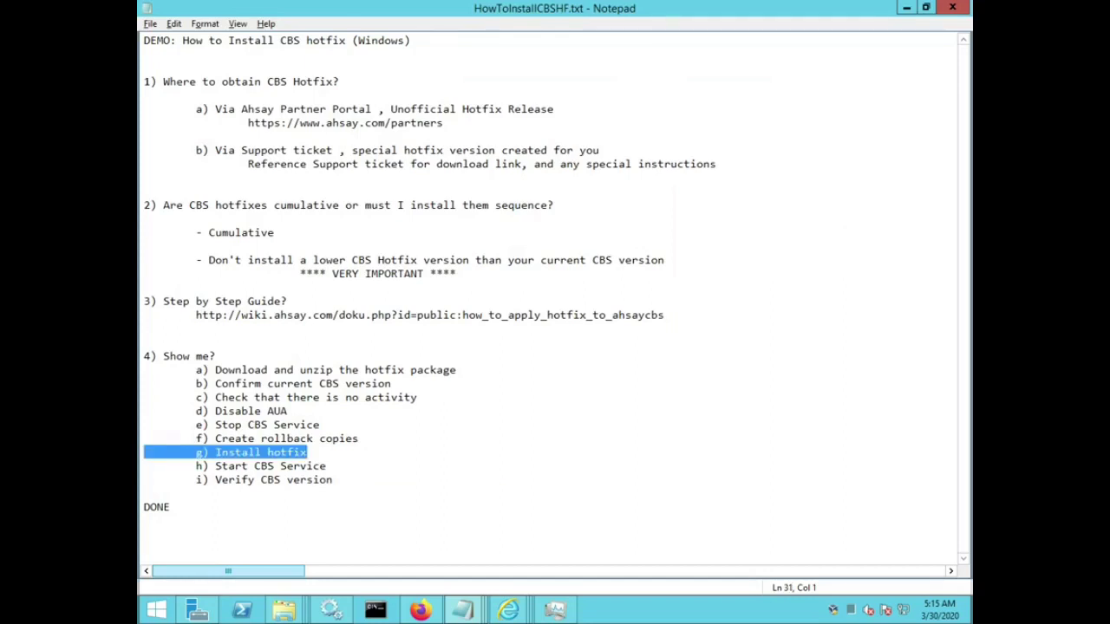
{"action": "key", "text": "Down"}
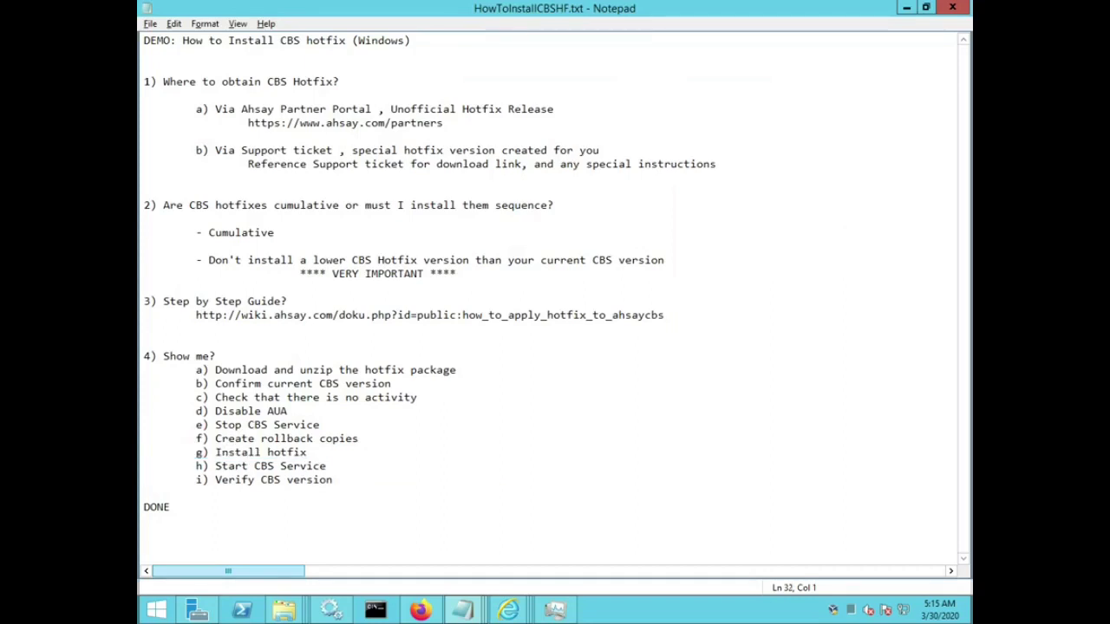
{"action": "key", "text": "Down"}
{"action": "key", "text": "shift+Up"}
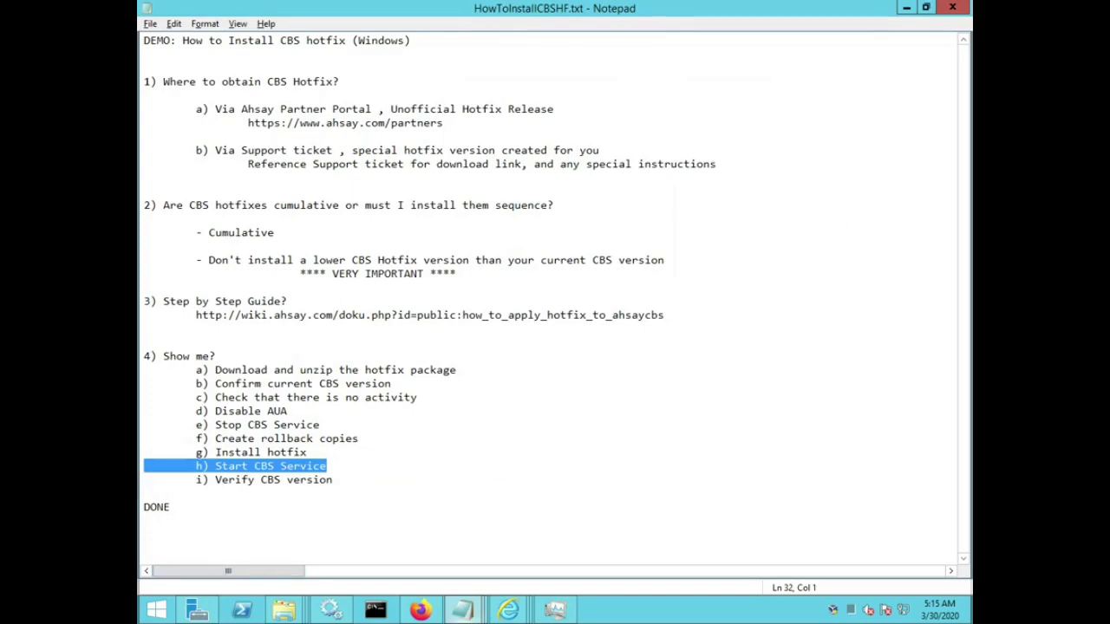
- Start the Ahsay Cloud Backup Suite service in Services and return to the guide
{"action": "key", "text": "alt+Tab"}
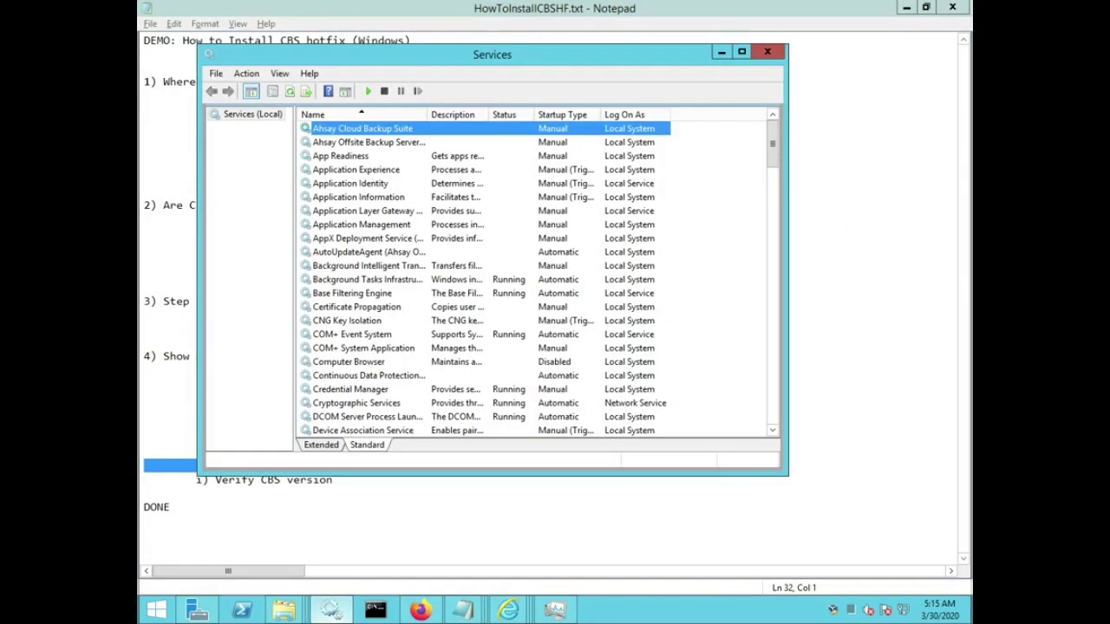
{"action": "left_click", "coordinate": [368, 90]}
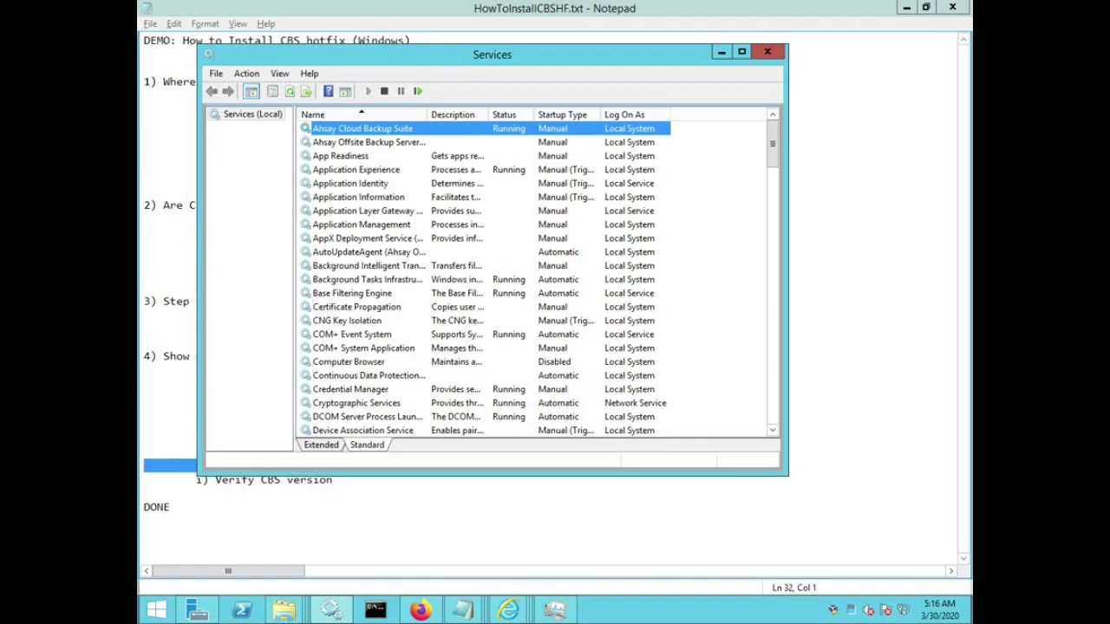
{"action": "key", "text": "alt+Tab"}
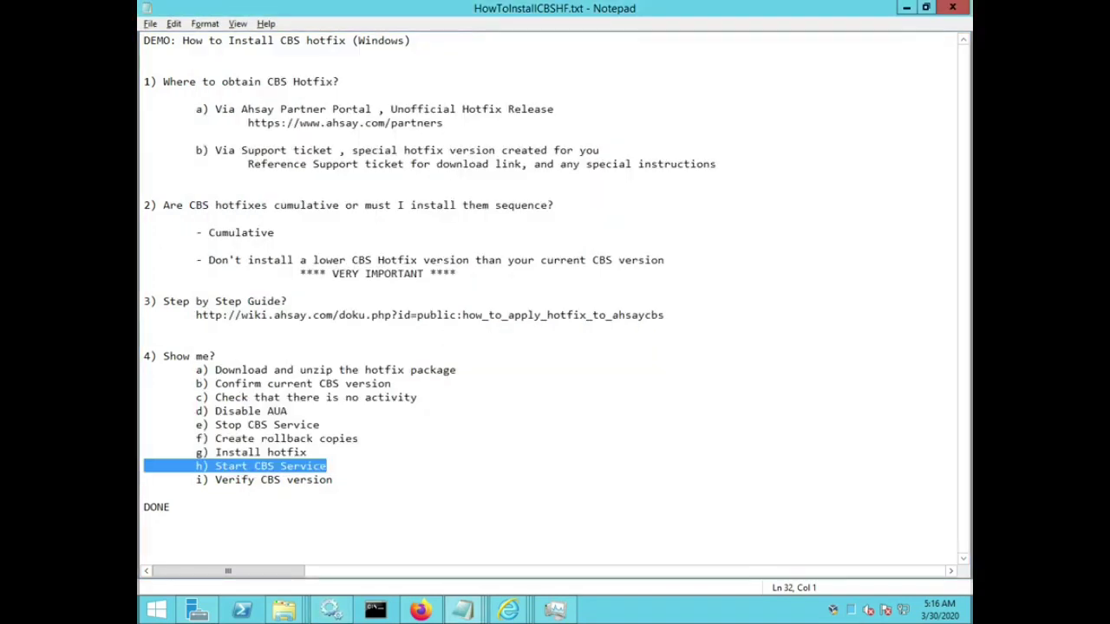
- Highlight the Verify CBS version step, then log in to AhsayCBS with the admin password
{"action": "key", "text": "shift+Down"}
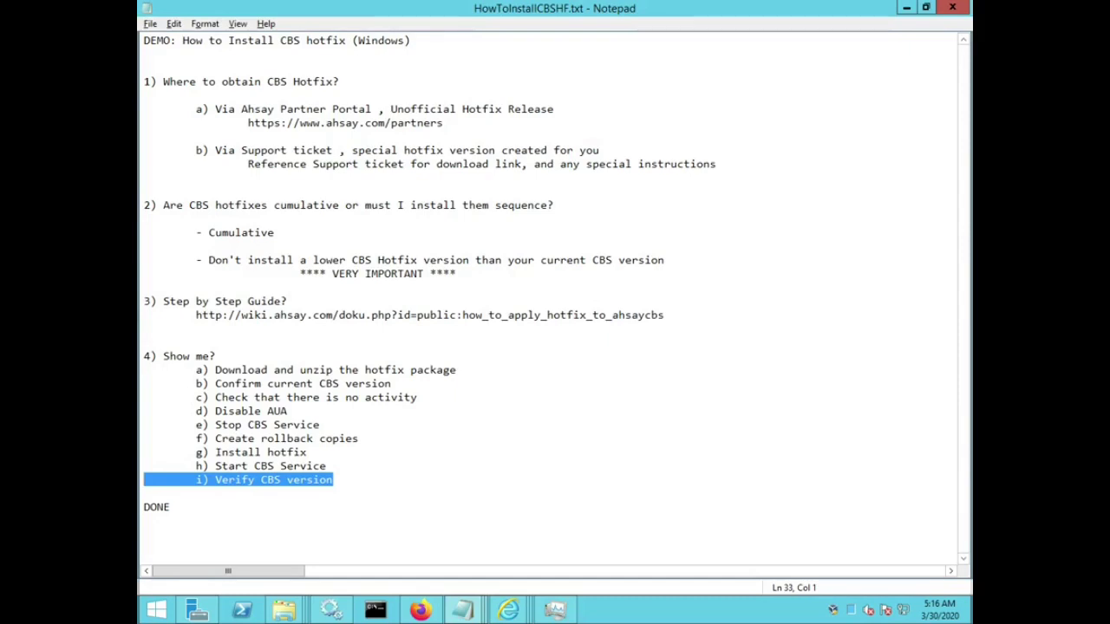
{"action": "key", "text": "alt+Tab"}
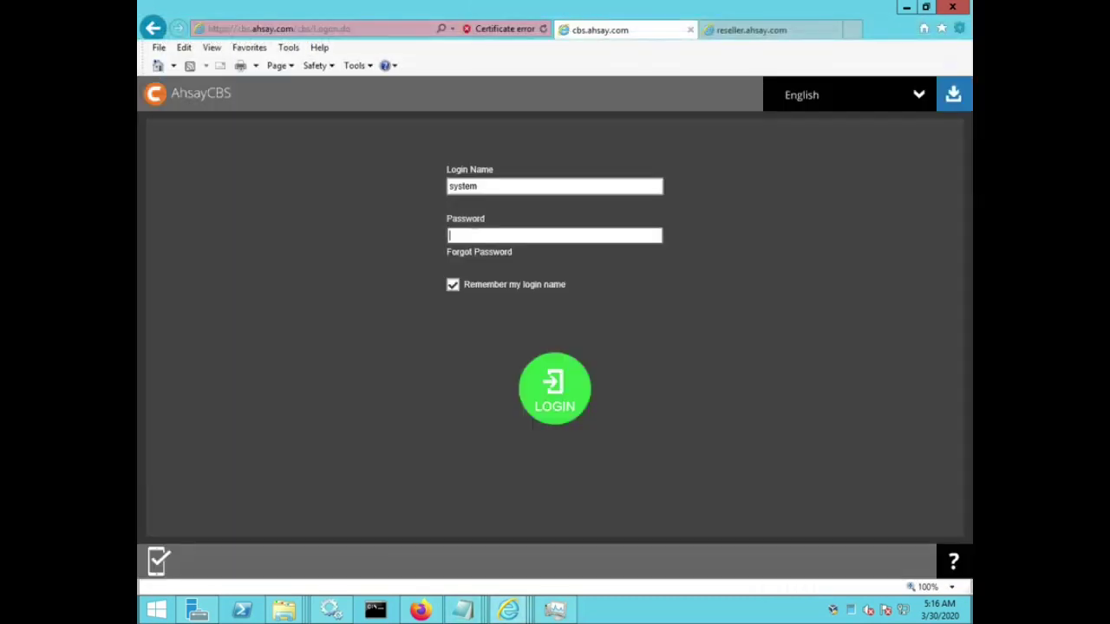
{"action": "type", "text": "******"}
{"action": "key", "text": "Return"}
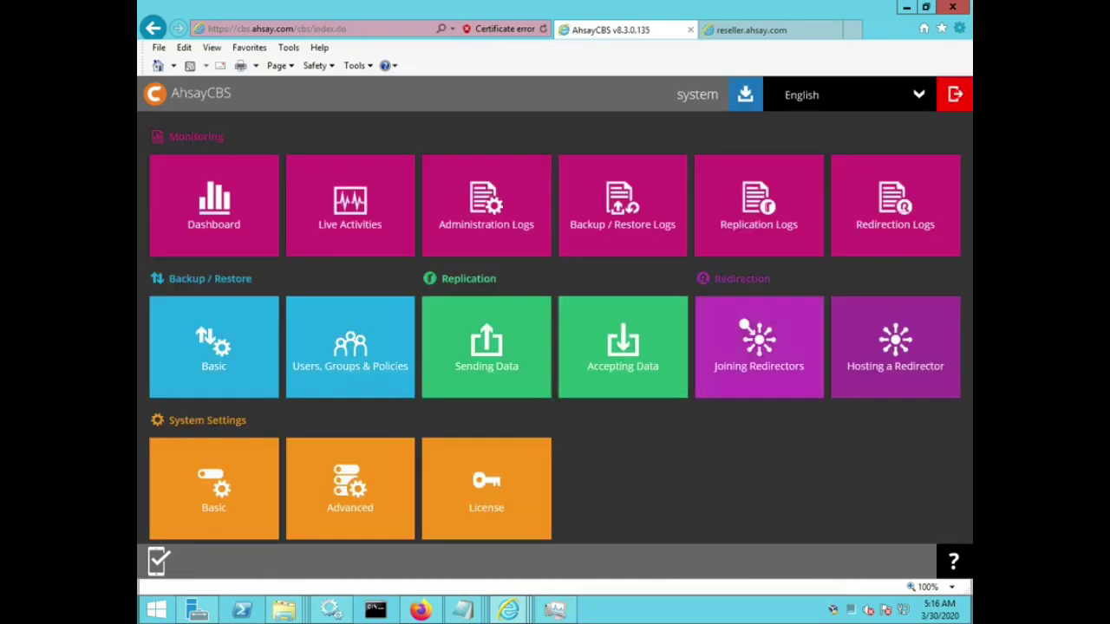
- Check the License page shows product version 8.3.0.135, then close it to the dashboard
{"action": "left_click", "coordinate": [485, 488]}
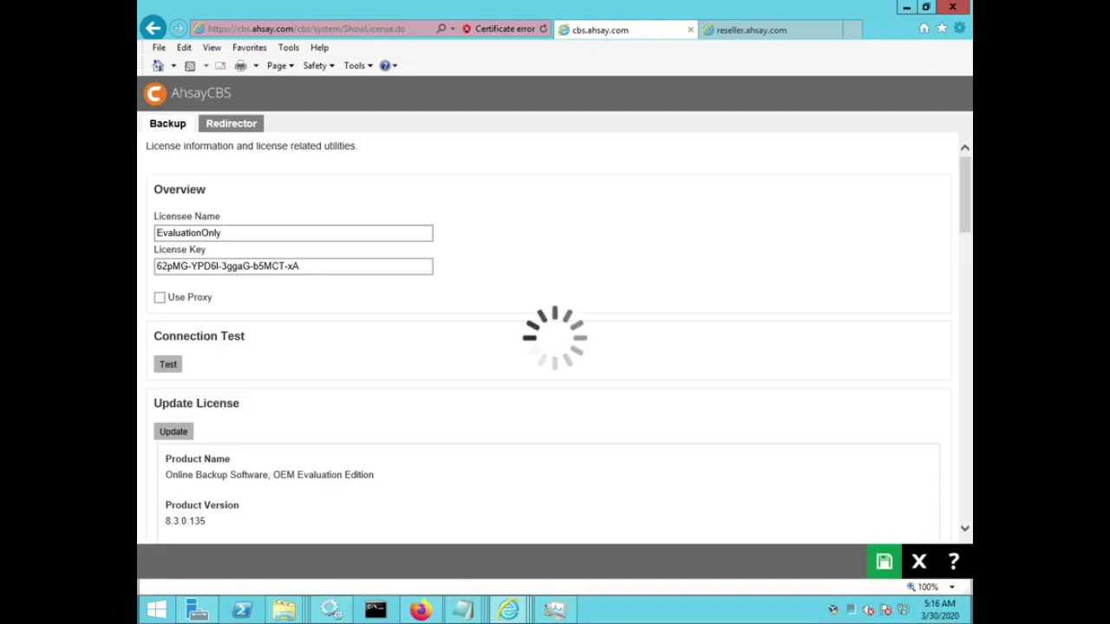
{"action": "scroll", "coordinate": [548, 338], "scroll_direction": "down", "scroll_amount": 5}
{"action": "scroll", "coordinate": [548, 339], "scroll_direction": "up", "scroll_amount": 3}
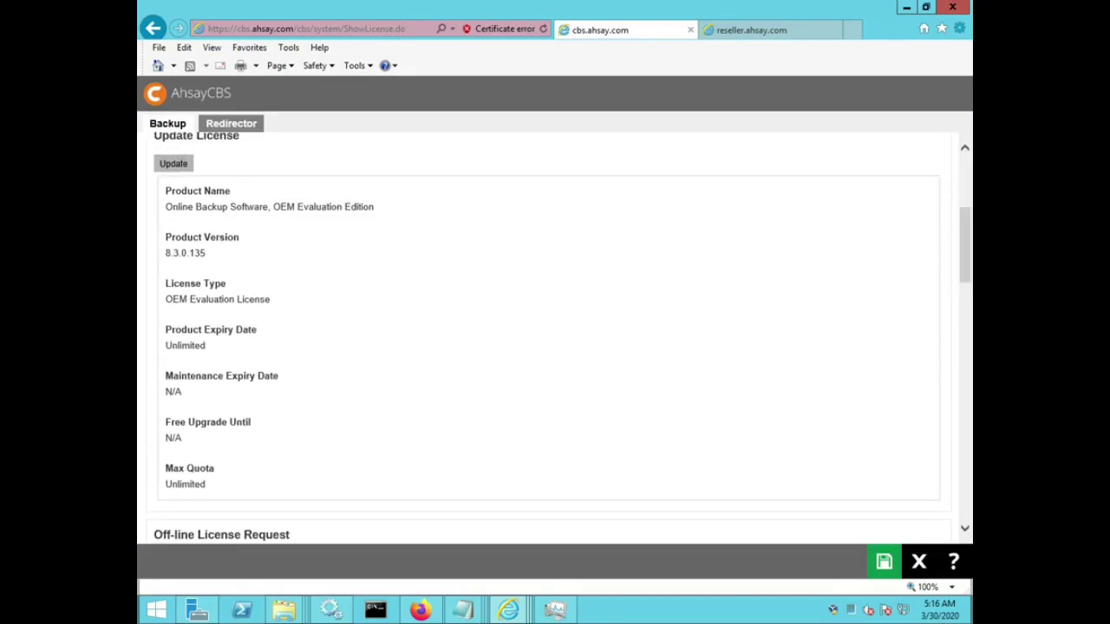
{"action": "left_click_drag", "start_coordinate": [164, 237], "coordinate": [206, 254]}
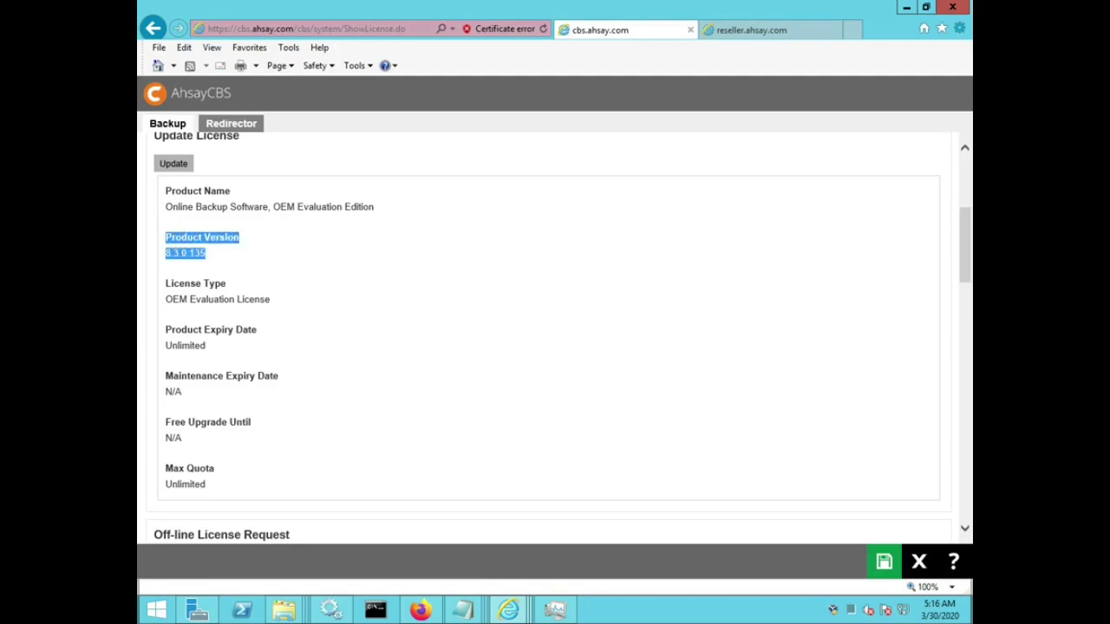
{"action": "left_click", "coordinate": [260, 252]}
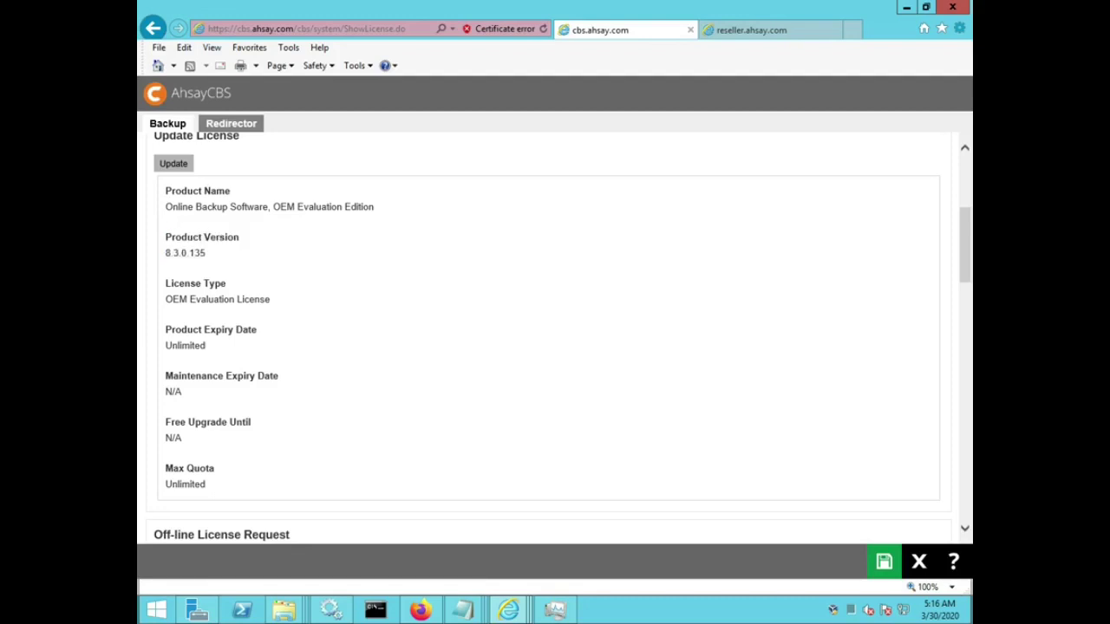
{"action": "left_click_drag", "start_coordinate": [164, 252], "coordinate": [206, 253]}
{"action": "left_click", "coordinate": [260, 253]}
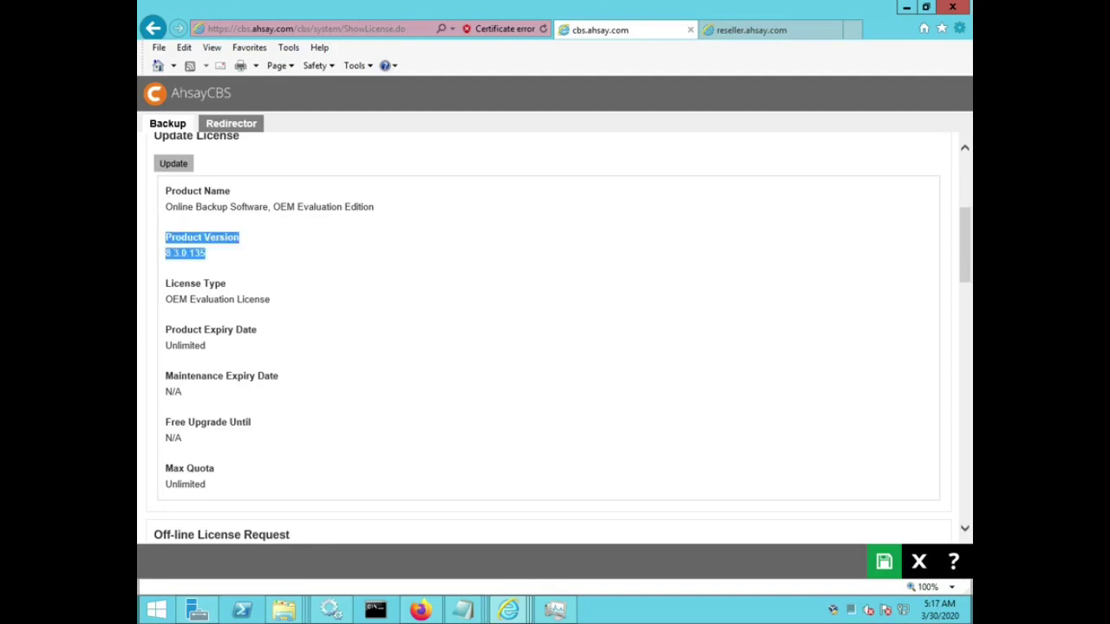
{"action": "left_click", "coordinate": [261, 253]}
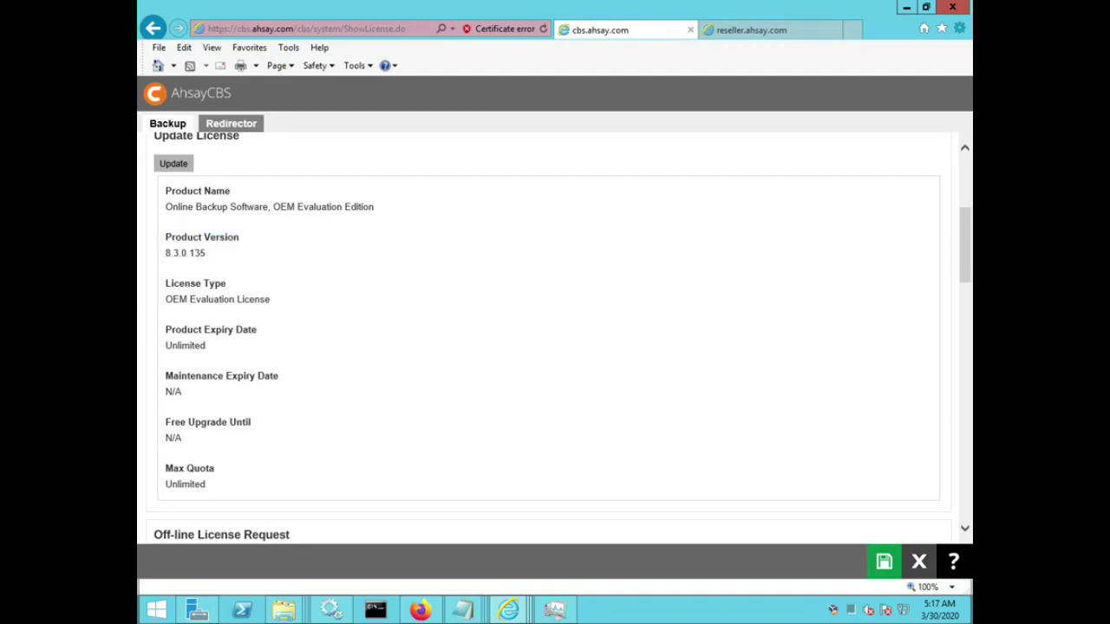
{"action": "left_click", "coordinate": [919, 561]}
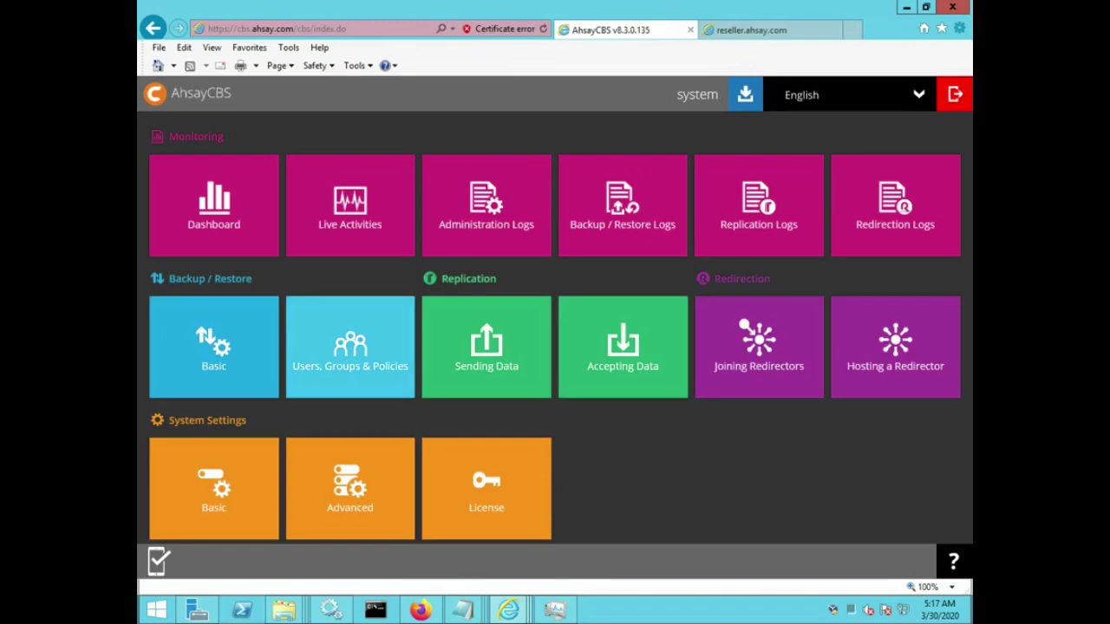
- Open Manage Backup User and select both backup users
{"action": "left_click", "coordinate": [350, 347]}
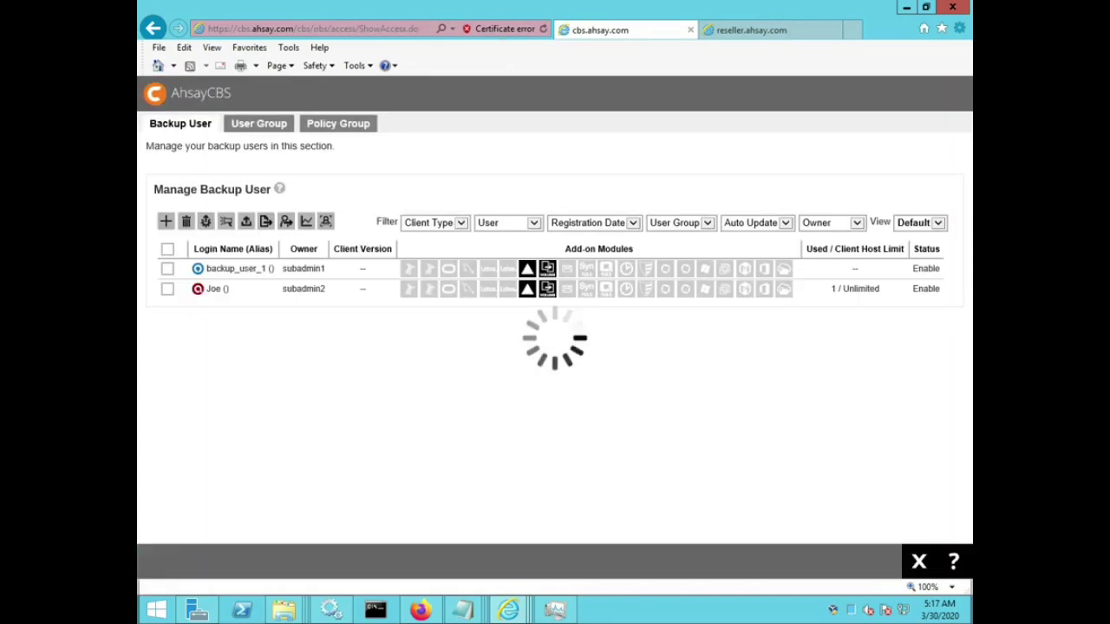
{"action": "left_click_drag", "start_coordinate": [153, 189], "coordinate": [271, 189]}
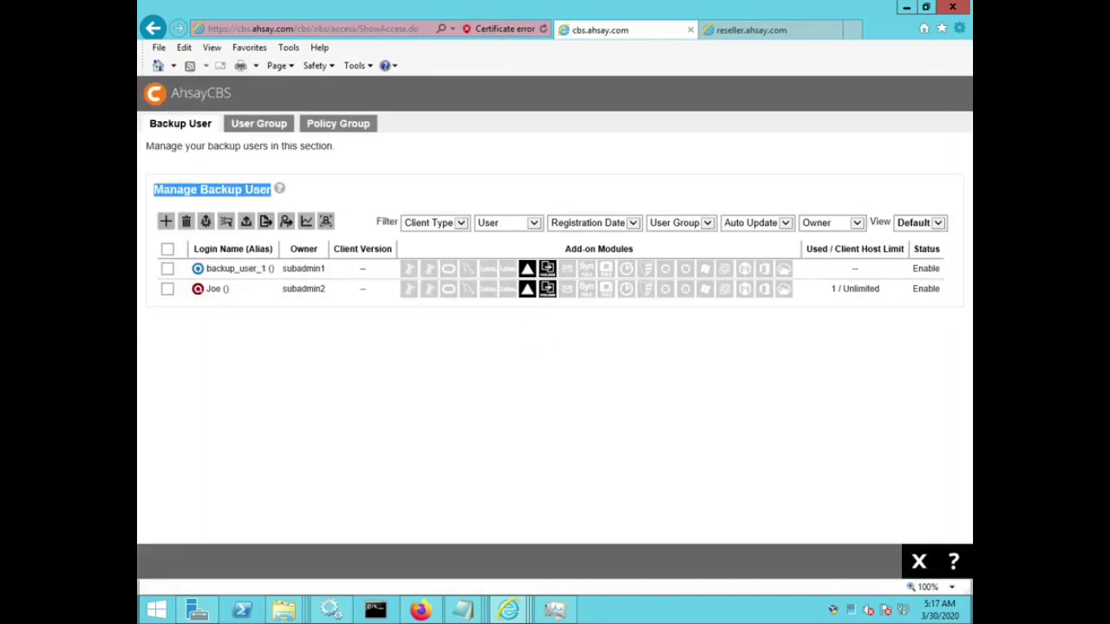
{"action": "left_click", "coordinate": [167, 249]}
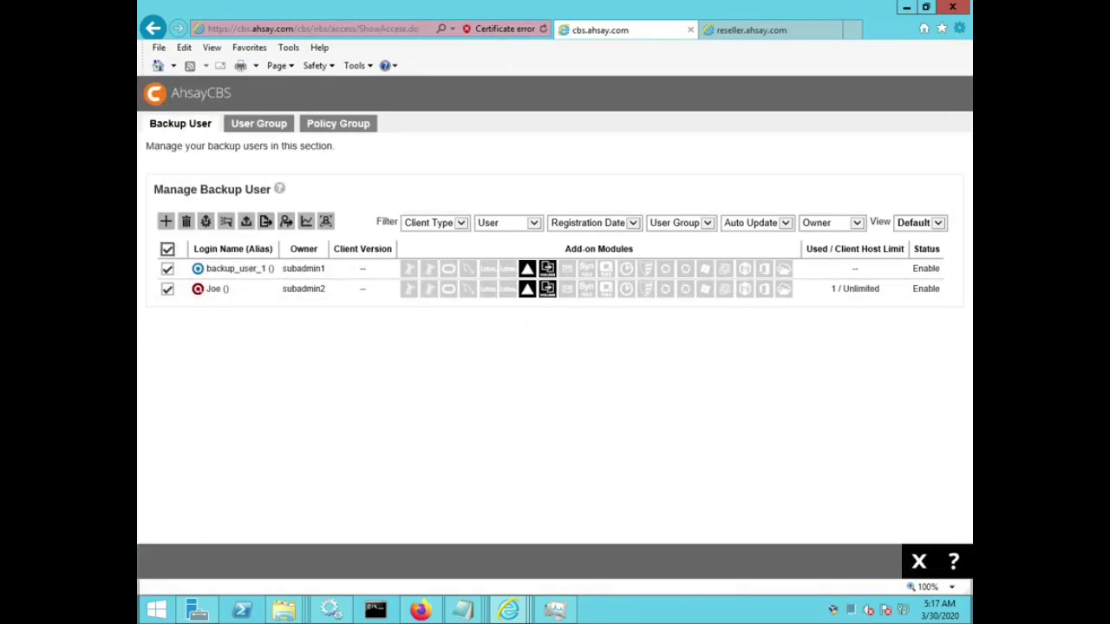
- Apply Auto Update to both users, then close back to the dashboard
{"action": "left_click", "coordinate": [206, 222]}
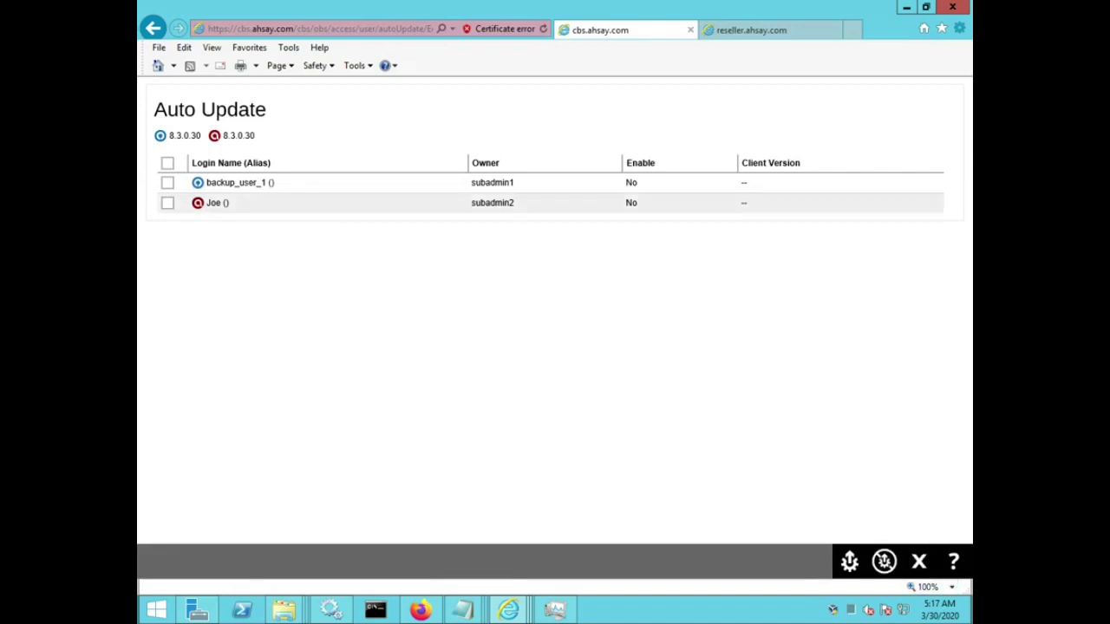
{"action": "left_click", "coordinate": [167, 163]}
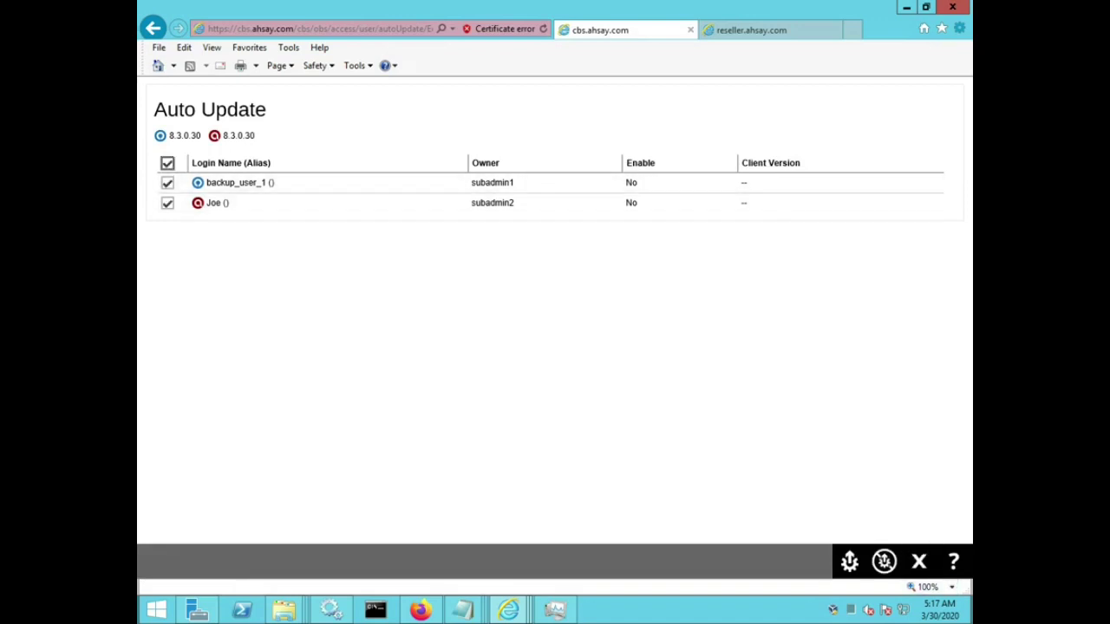
{"action": "double_click", "coordinate": [631, 182]}
{"action": "left_click", "coordinate": [850, 562]}
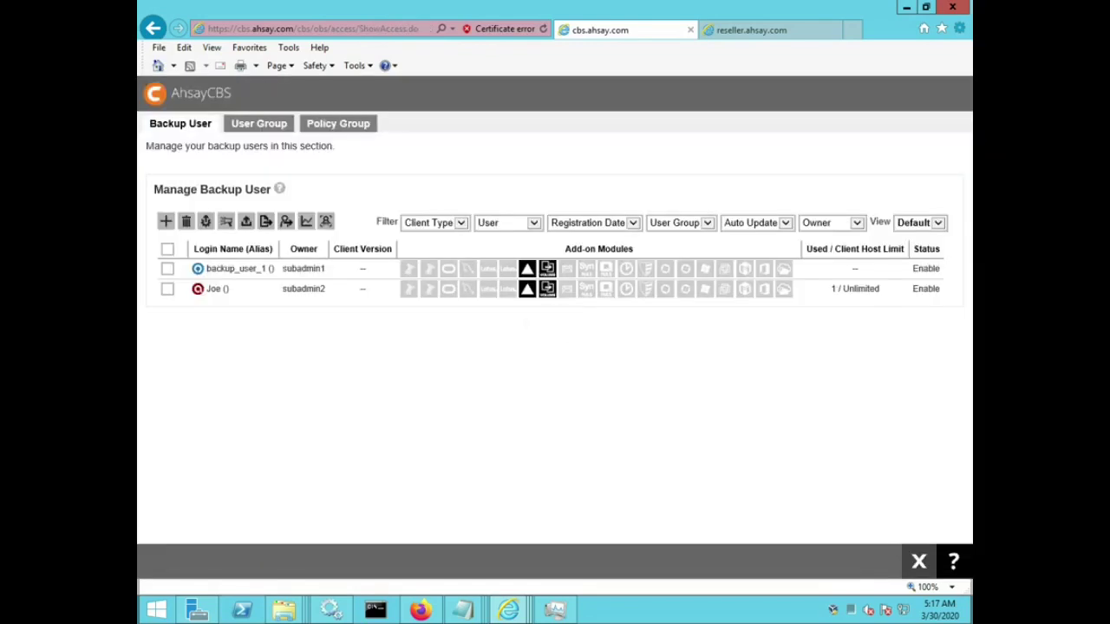
{"action": "left_click", "coordinate": [919, 562]}
{"action": "left_click", "coordinate": [284, 611]}
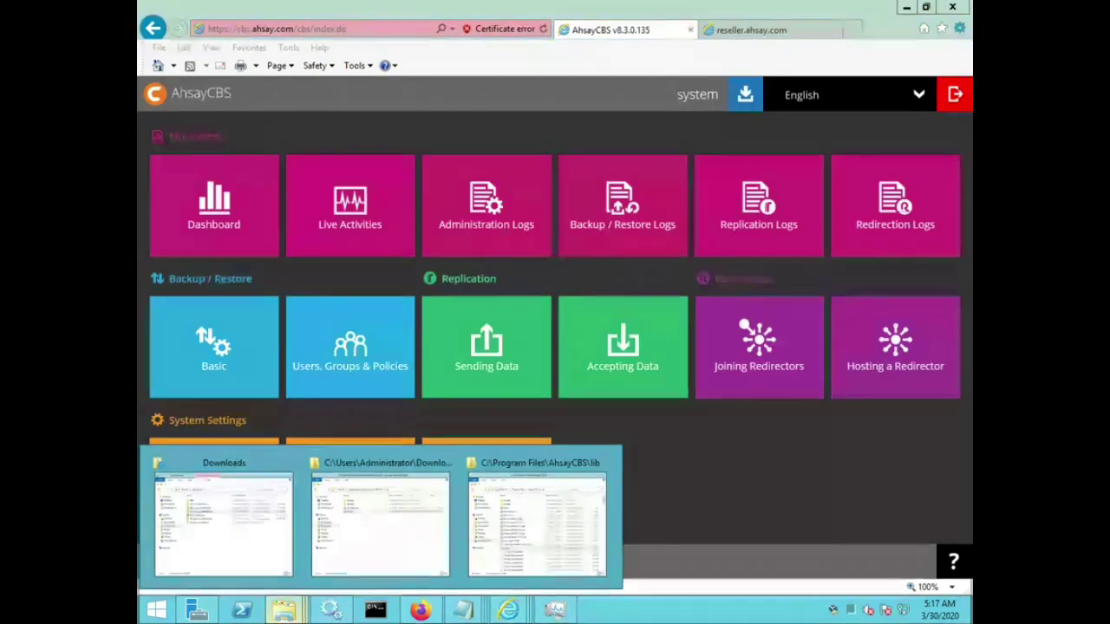
- Open the installed AhsayCBS download folder and the hotfix's liveUpdate folder
{"action": "left_click", "coordinate": [538, 525]}
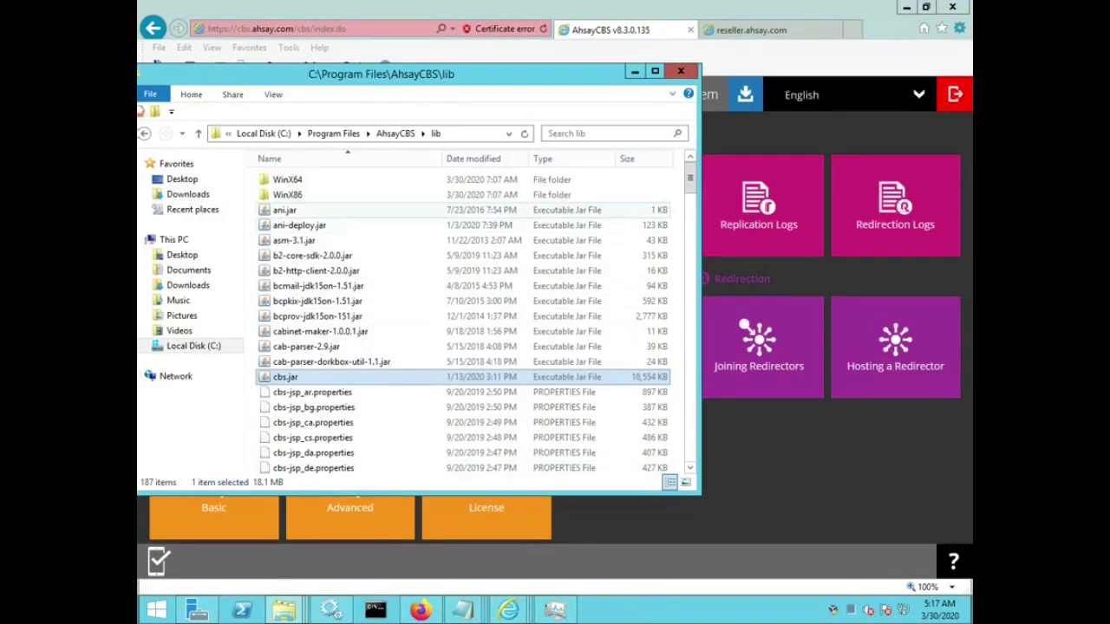
{"action": "key", "text": "alt+Up"}
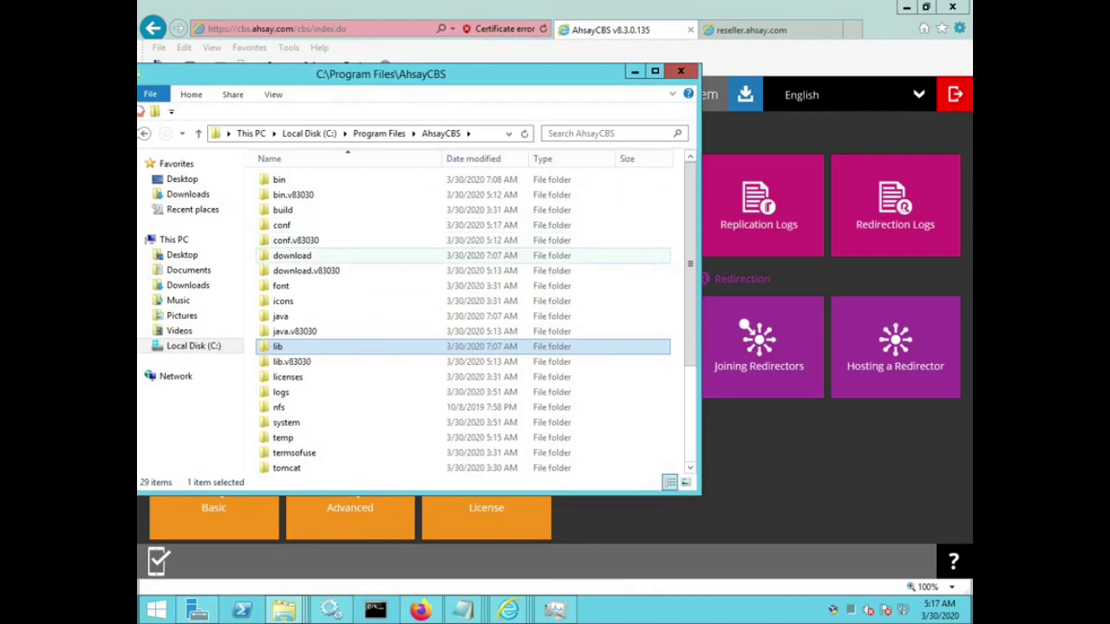
{"action": "left_click", "coordinate": [291, 255]}
{"action": "key", "text": "Return"}
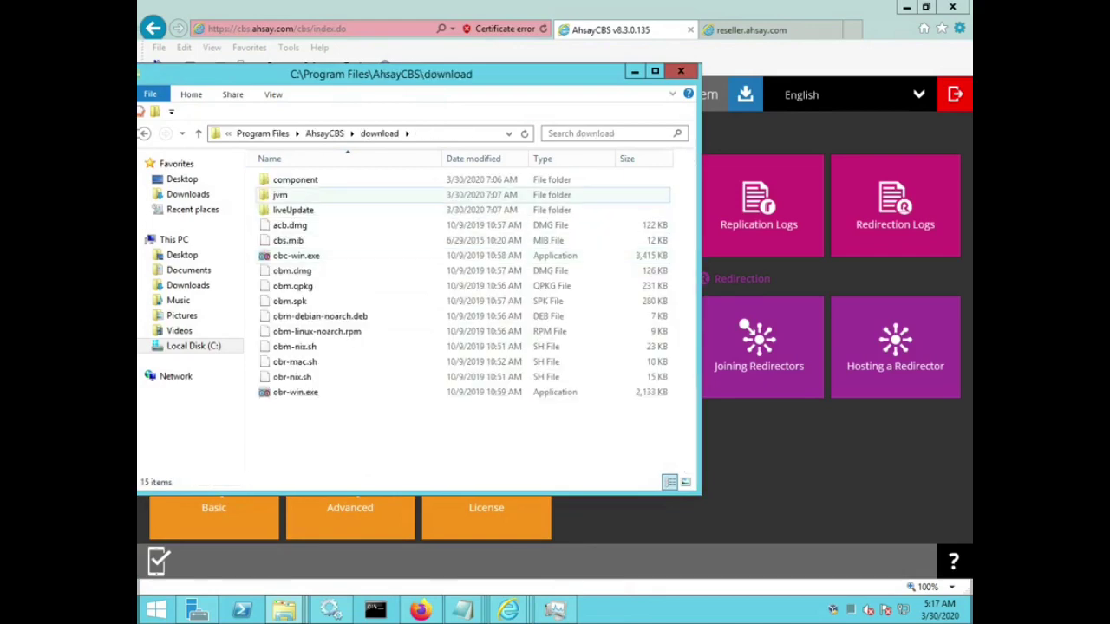
{"action": "key", "text": "alt+Tab"}
{"action": "key", "text": "Down"}
{"action": "key", "text": "Return"}
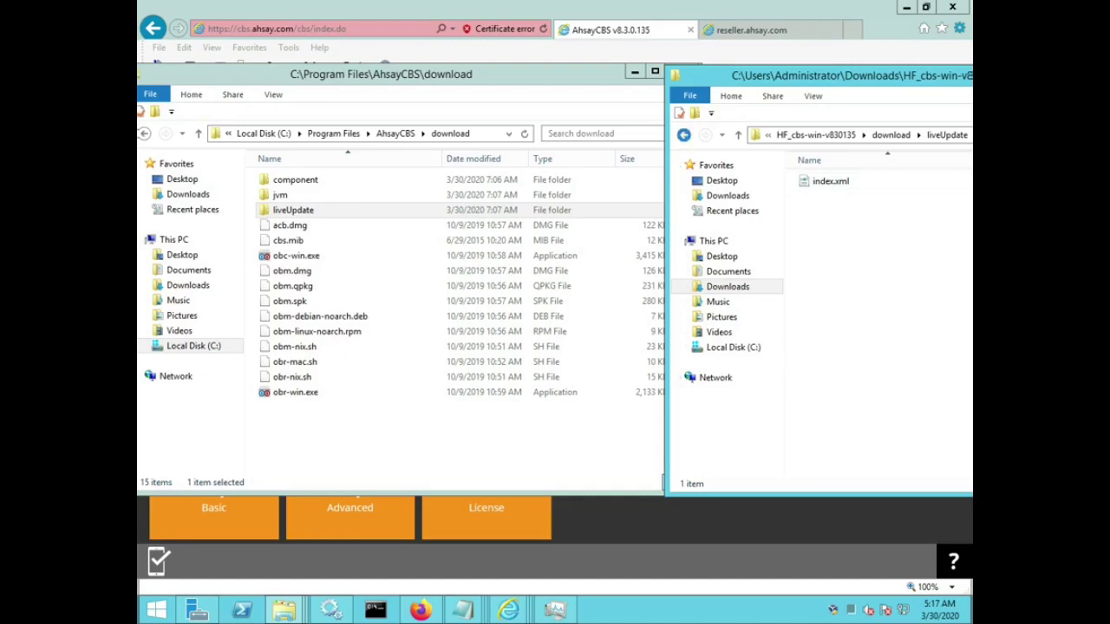
- Open the hotfix's component folder beside the installed component folder
{"action": "key", "text": "BackSpace"}
{"action": "key", "text": "Up"}
{"action": "key", "text": "Return"}
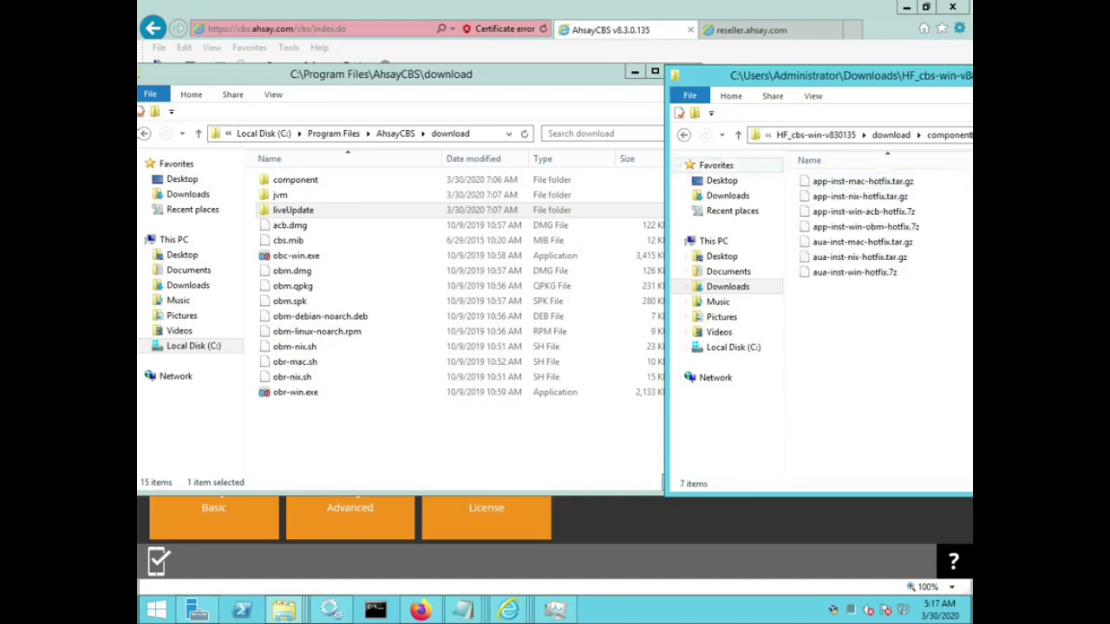
{"action": "key", "text": "alt+Tab"}
{"action": "key", "text": "Return"}
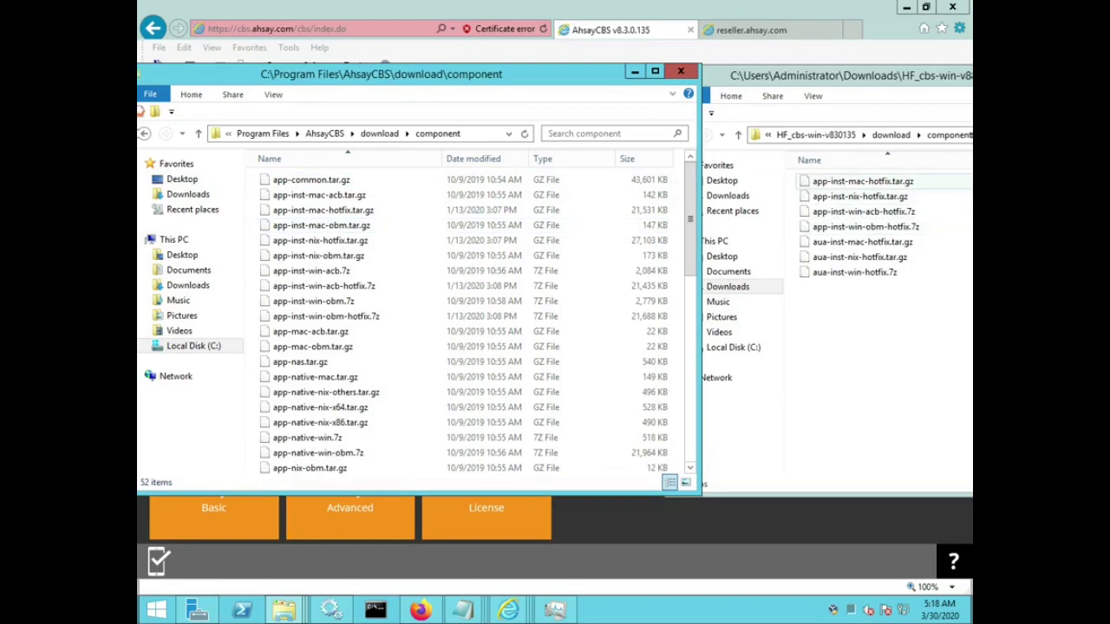
- Select the seven hotfix component files and the matching installed app-inst files to compare
{"action": "left_click", "coordinate": [858, 181]}
{"action": "key", "text": "ctrl+a"}
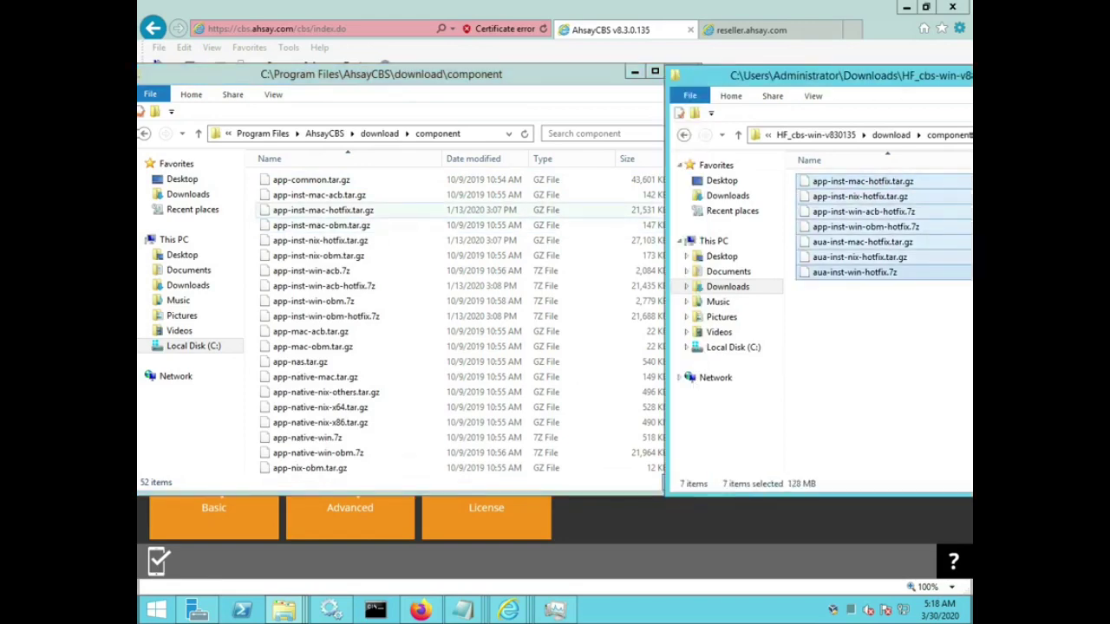
{"action": "left_click", "coordinate": [319, 195]}
{"action": "left_click", "coordinate": [330, 317], "text": "shift"}
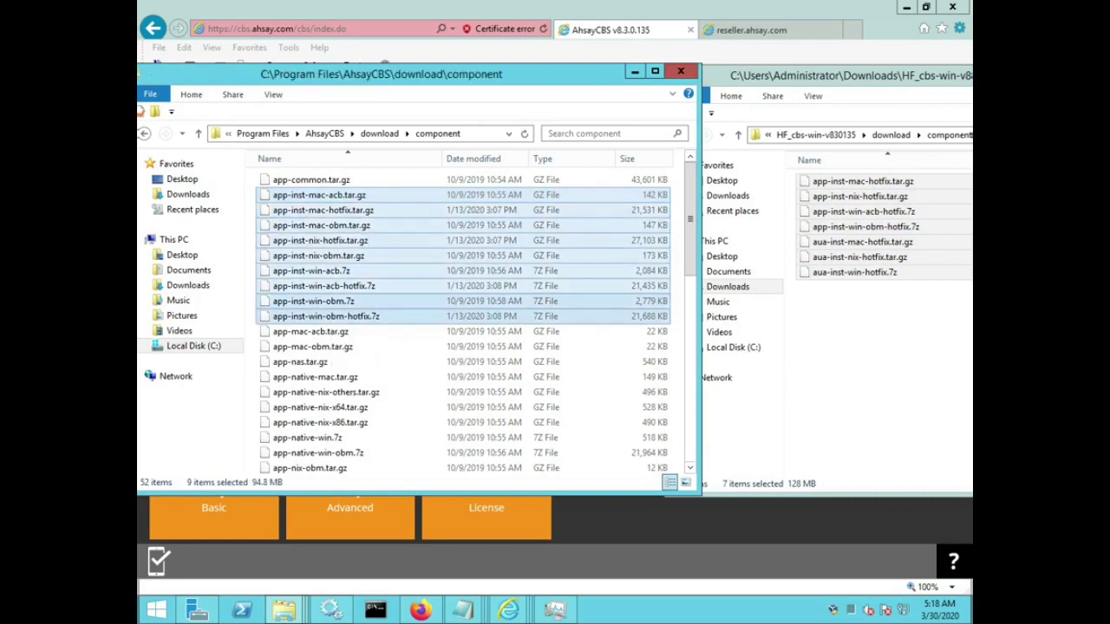
- Open the hotfix's liveUpdate index.xml in PilotEdit
{"action": "left_click", "coordinate": [833, 330]}
{"action": "left_click", "coordinate": [890, 135]}
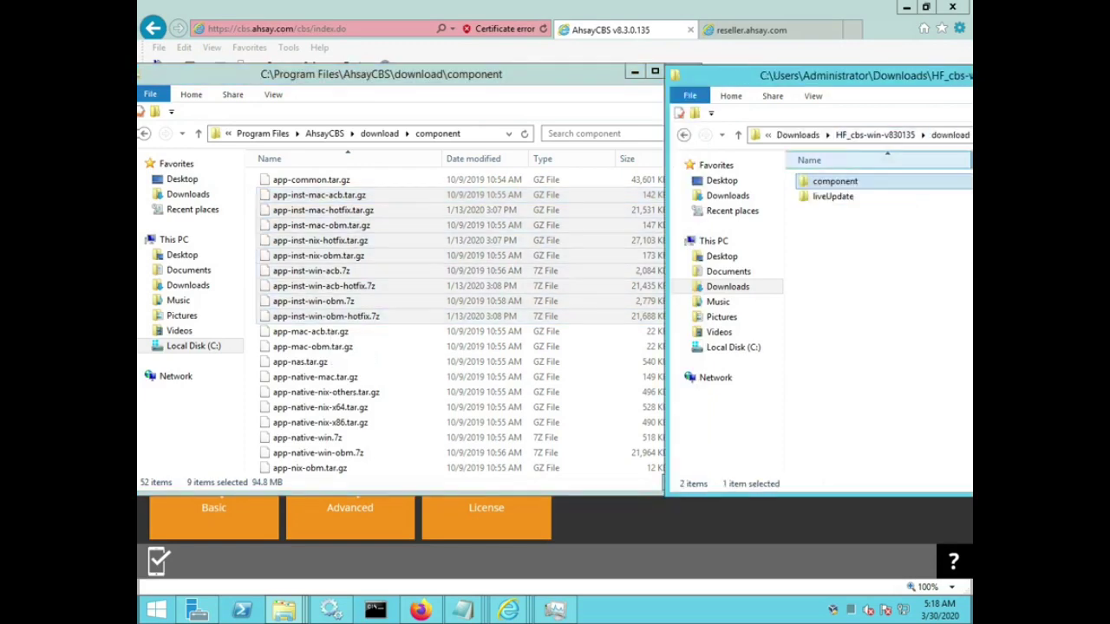
{"action": "left_click", "coordinate": [379, 134]}
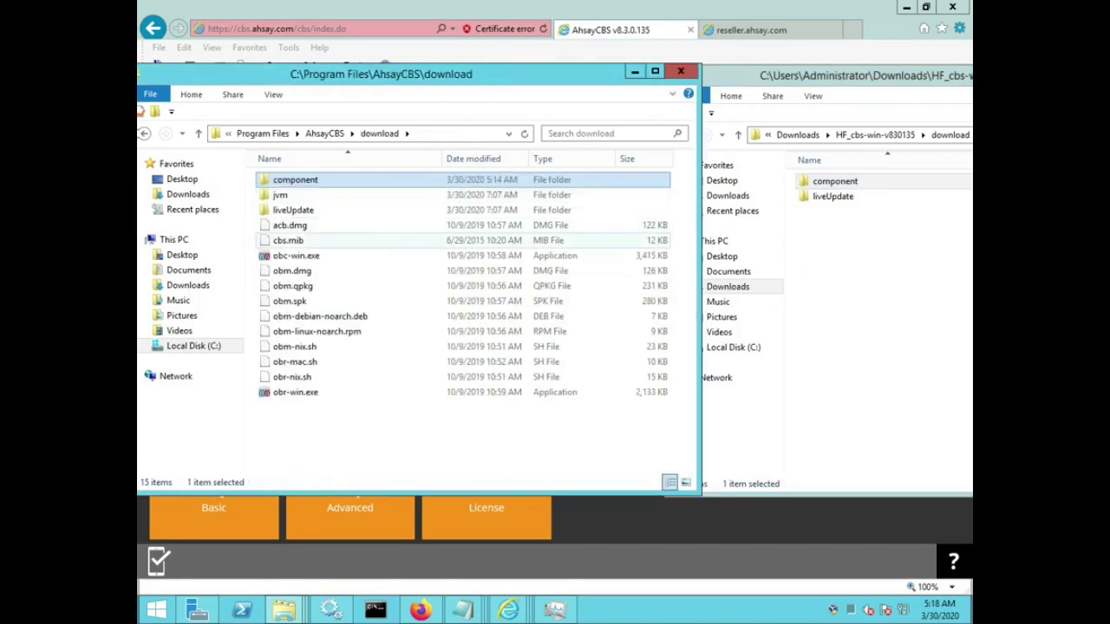
{"action": "double_click", "coordinate": [833, 196]}
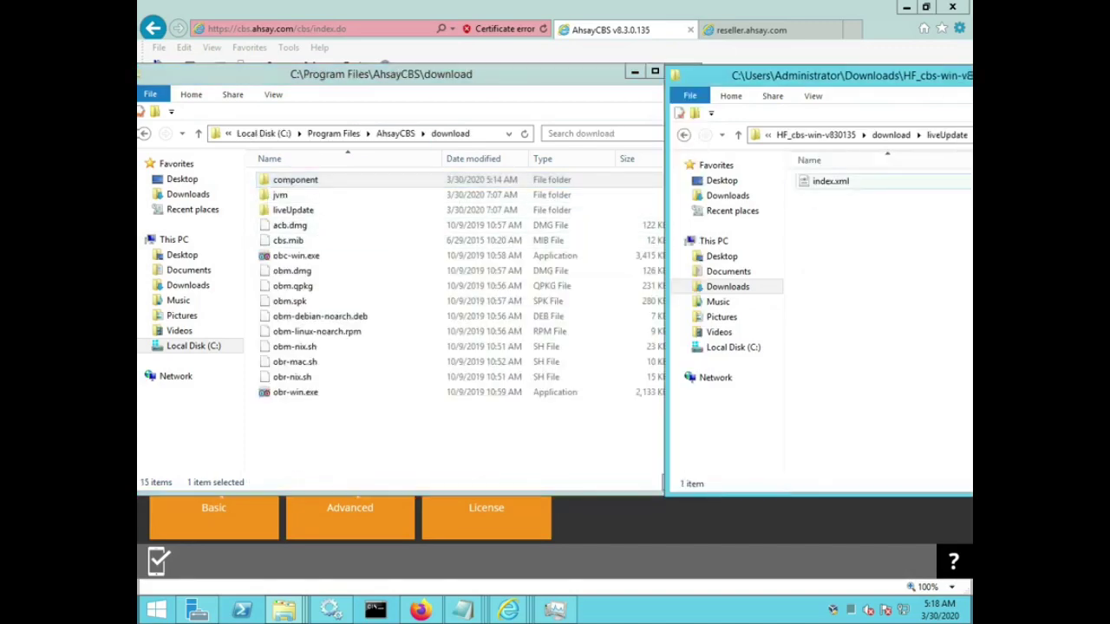
{"action": "right_click", "coordinate": [815, 182]}
{"action": "left_click", "coordinate": [851, 239]}
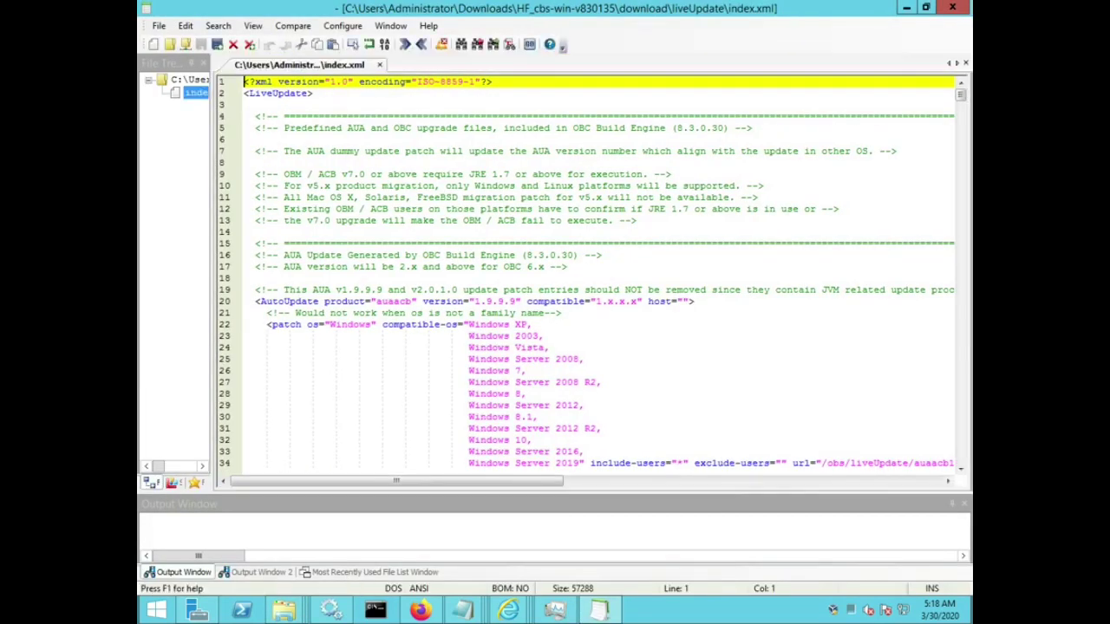
{"action": "left_click", "coordinate": [463, 174]}
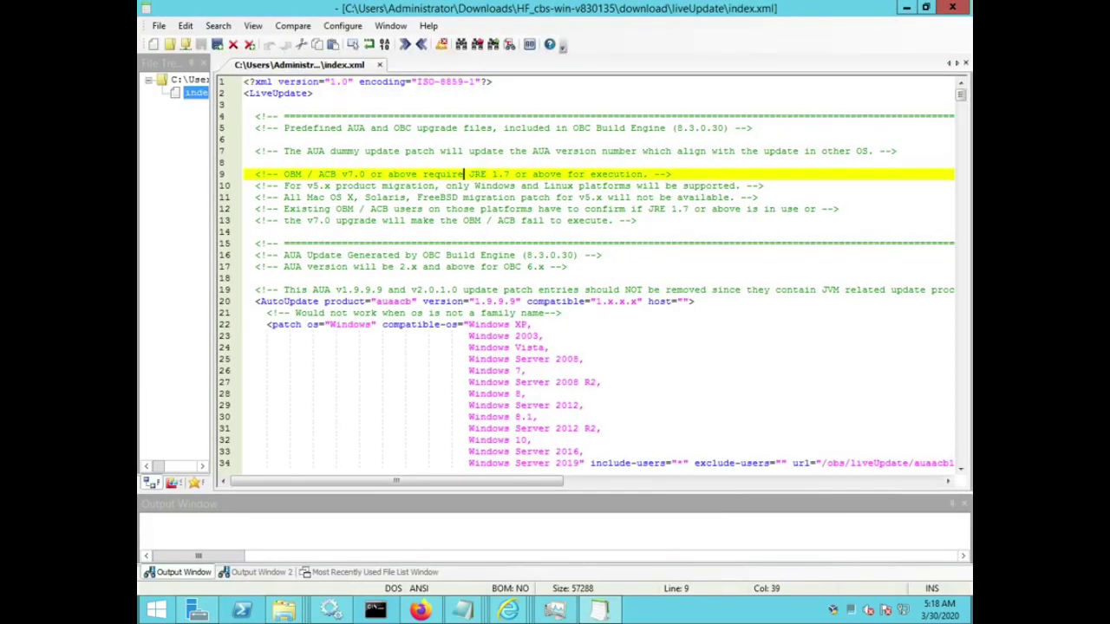
{"action": "key", "text": "ctrl+End"}
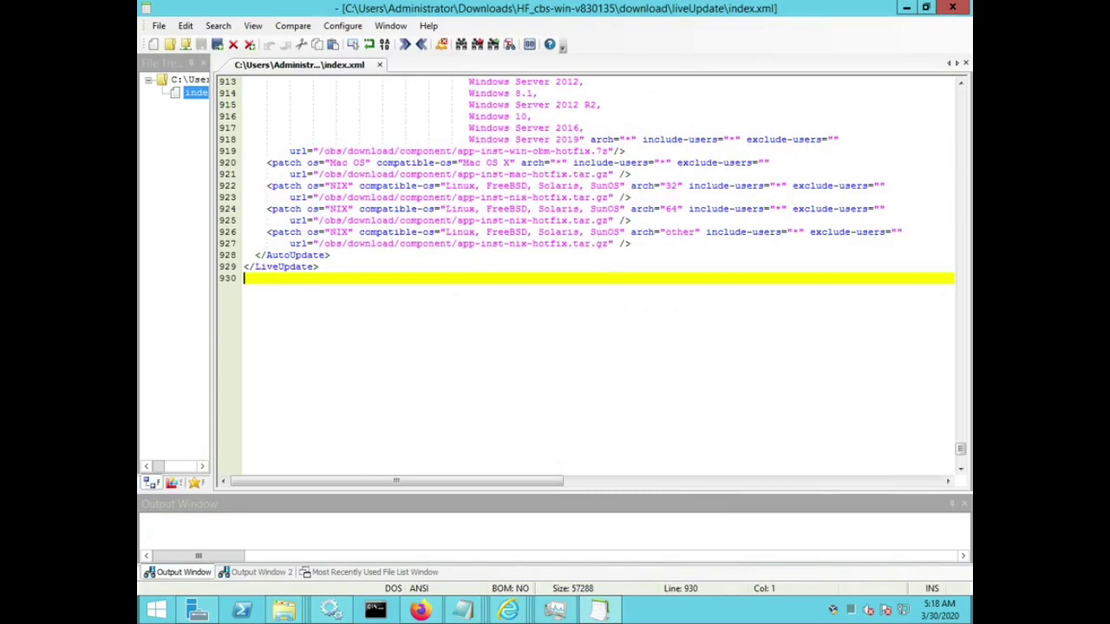
{"action": "key", "text": "Up"}
{"action": "key", "text": "Up"}
{"action": "key", "text": "Up"}
{"action": "key", "text": "Up"}
{"action": "key", "text": "Up"}
{"action": "key", "text": "Up"}
{"action": "key", "text": "Up"}
{"action": "key", "text": "Up"}
{"action": "key", "text": "Up"}
{"action": "key", "text": "Up"}
{"action": "key", "text": "Up"}
{"action": "key", "text": "Up"}
{"action": "key", "text": "Up"}
{"action": "key", "text": "Up"}
{"action": "key", "text": "Up"}
{"action": "key", "text": "Up"}
{"action": "key", "text": "Up"}
{"action": "key", "text": "Up"}
{"action": "key", "text": "Up"}
{"action": "key", "text": "Up"}
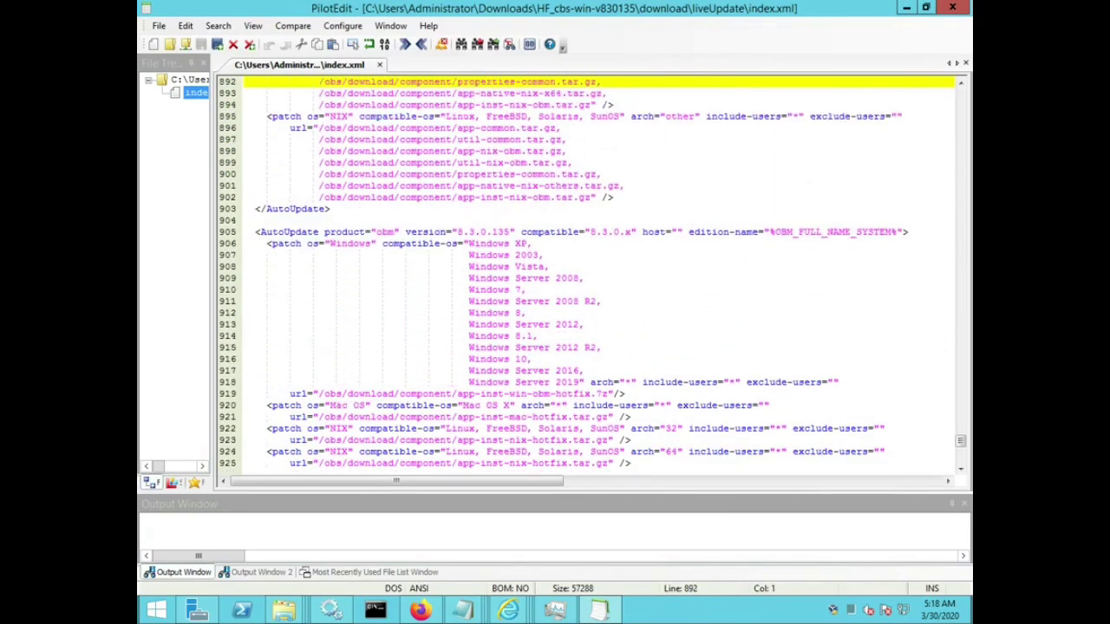
{"action": "key", "text": "Up"}
{"action": "key", "text": "Up"}
{"action": "key", "text": "Up"}
{"action": "key", "text": "Up"}
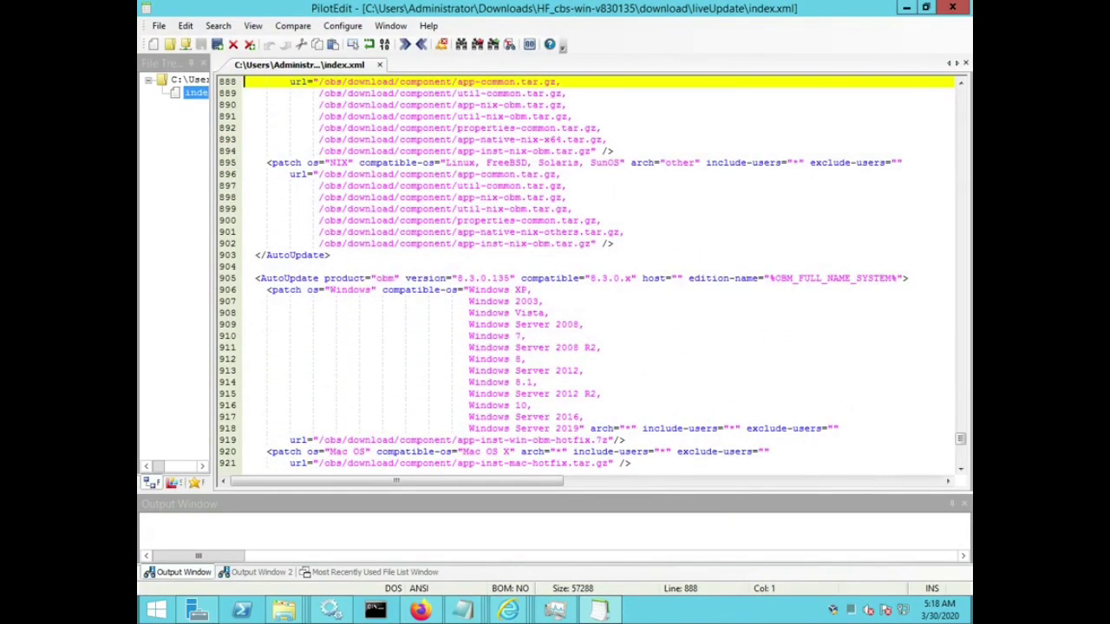
{"action": "left_click", "coordinate": [365, 278]}
{"action": "key", "text": "Home"}
{"action": "key", "text": "shift+Down"}
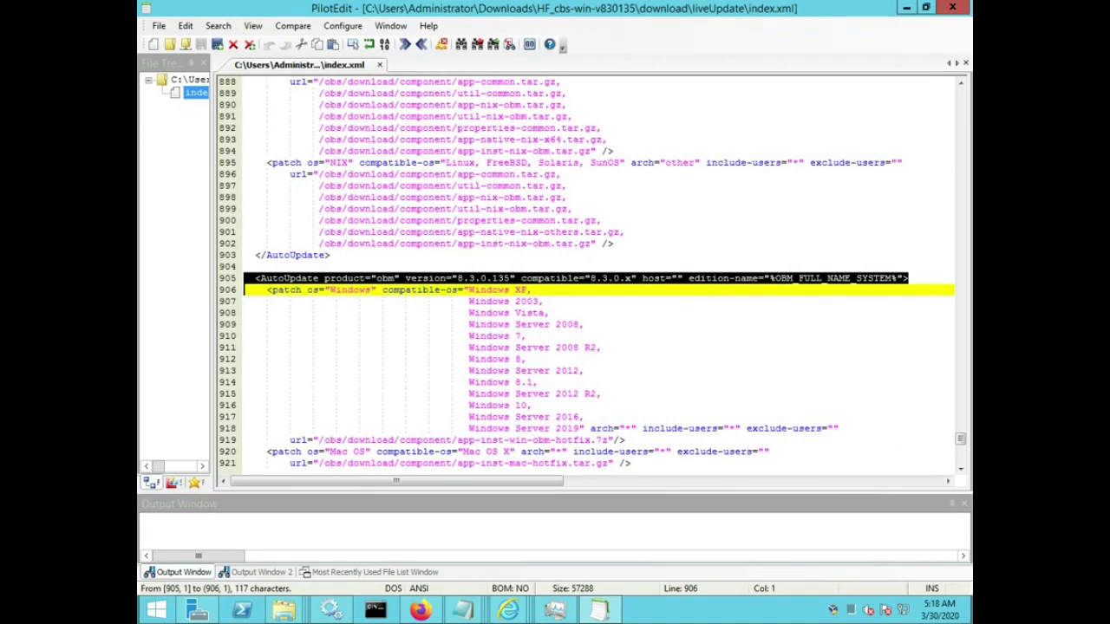
{"action": "key", "text": "Up"}
{"action": "left_click", "coordinate": [260, 278]}
{"action": "key", "text": "ctrl+shift+Right"}
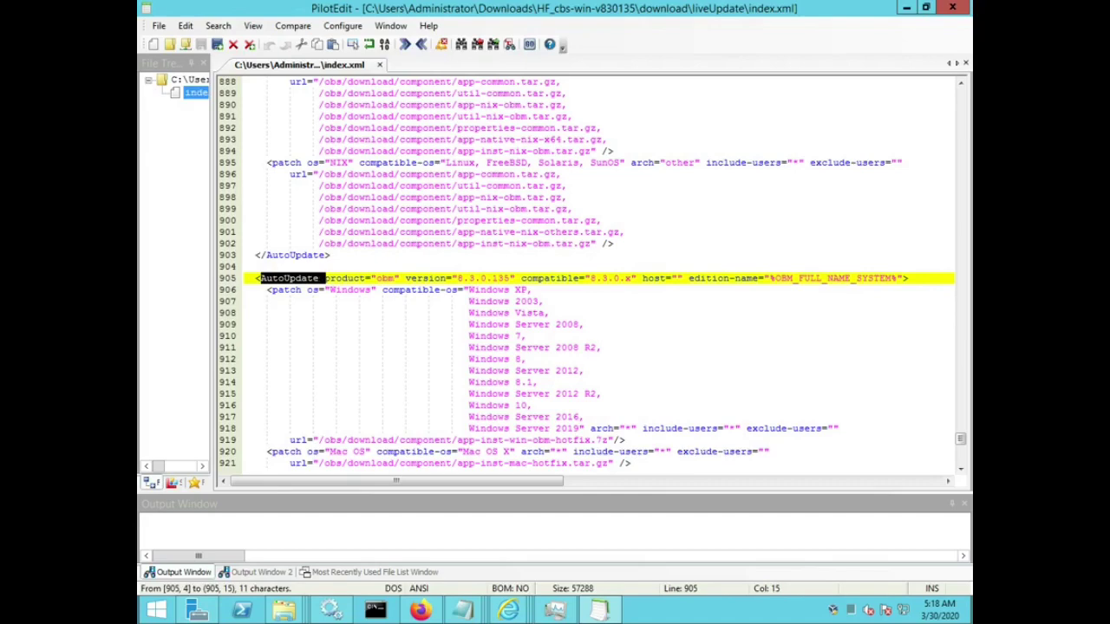
{"action": "key", "text": "Right"}
{"action": "key", "text": "ctrl+shift+Right"}
{"action": "key", "text": "ctrl+shift+Right"}
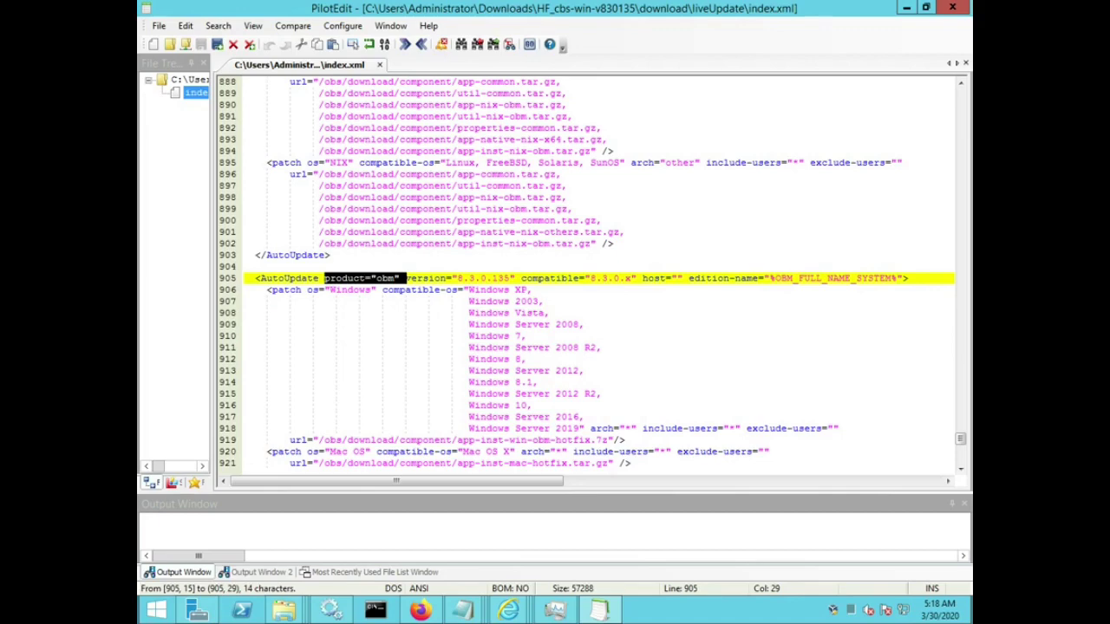
{"action": "key", "text": "Right"}
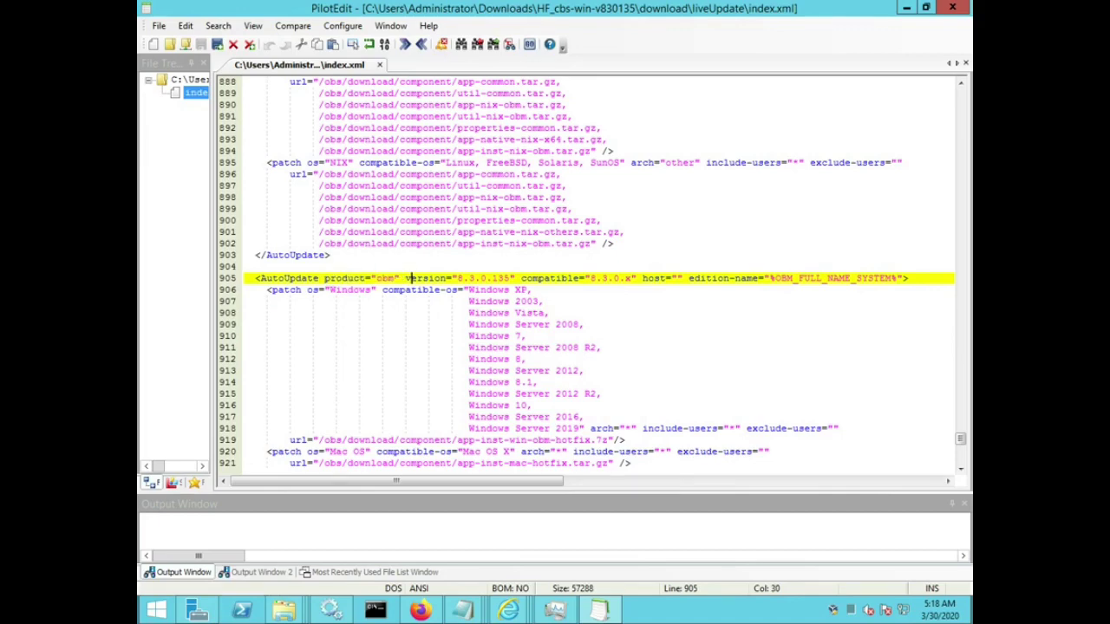
{"action": "key", "text": "ctrl+shift+Right"}
{"action": "key", "text": "ctrl+shift+Right"}
{"action": "key", "text": "ctrl+shift+Right"}
{"action": "key", "text": "ctrl+shift+Right"}
{"action": "key", "text": "ctrl+shift+Right"}
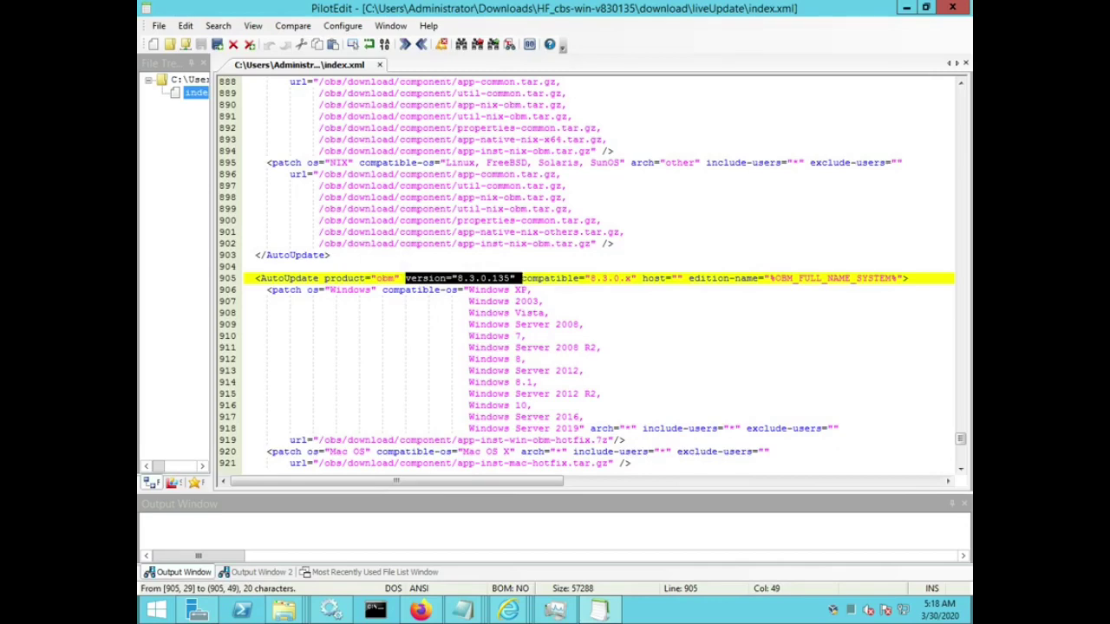
{"action": "key", "text": "Right"}
{"action": "key", "text": "ctrl+shift+Right"}
{"action": "key", "text": "ctrl+shift+Right"}
{"action": "key", "text": "ctrl+shift+Right"}
{"action": "key", "text": "ctrl+shift+Right"}
{"action": "key", "text": "ctrl+shift+Right"}
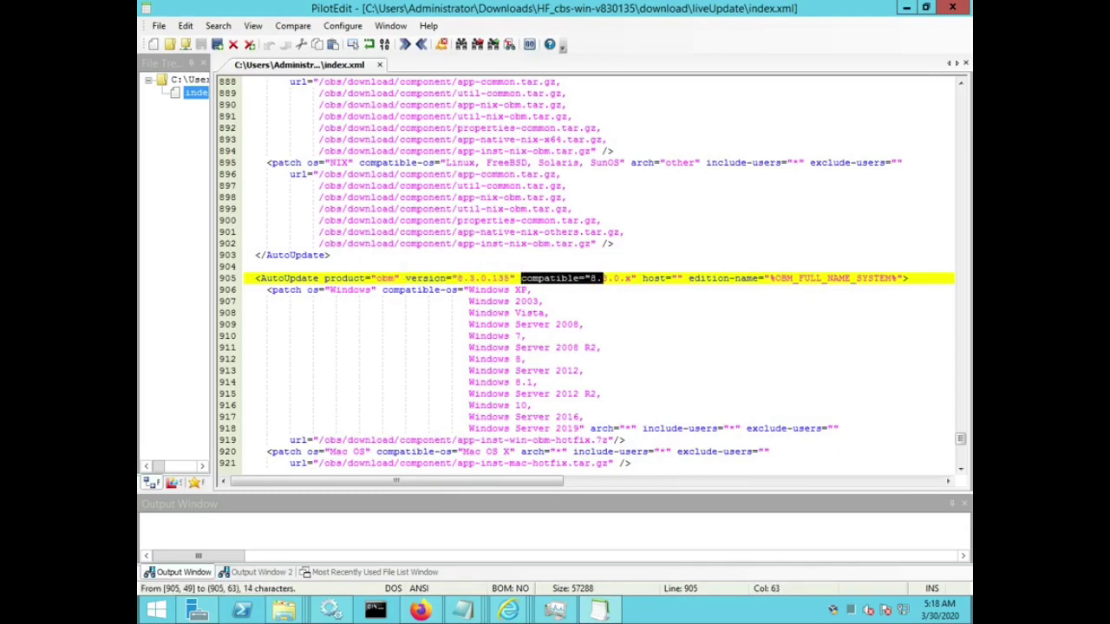
{"action": "key", "text": "ctrl+shift+Right"}
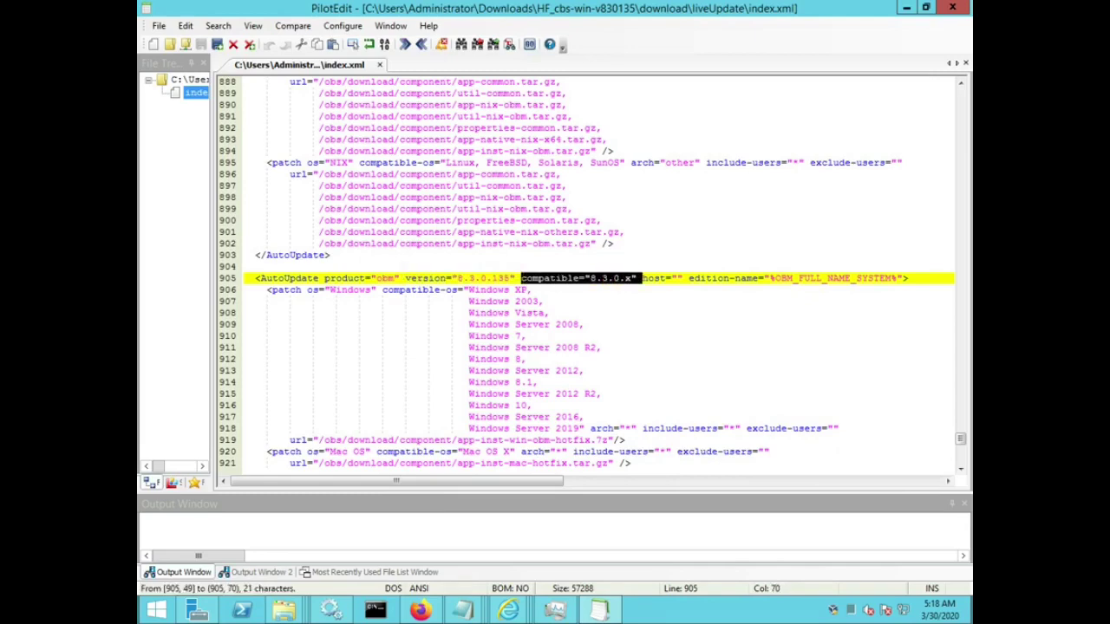
{"action": "key", "text": "Right"}
{"action": "key", "text": "Left"}
{"action": "key", "text": "Left"}
{"action": "key", "text": "Left"}
{"action": "key", "text": "Right"}
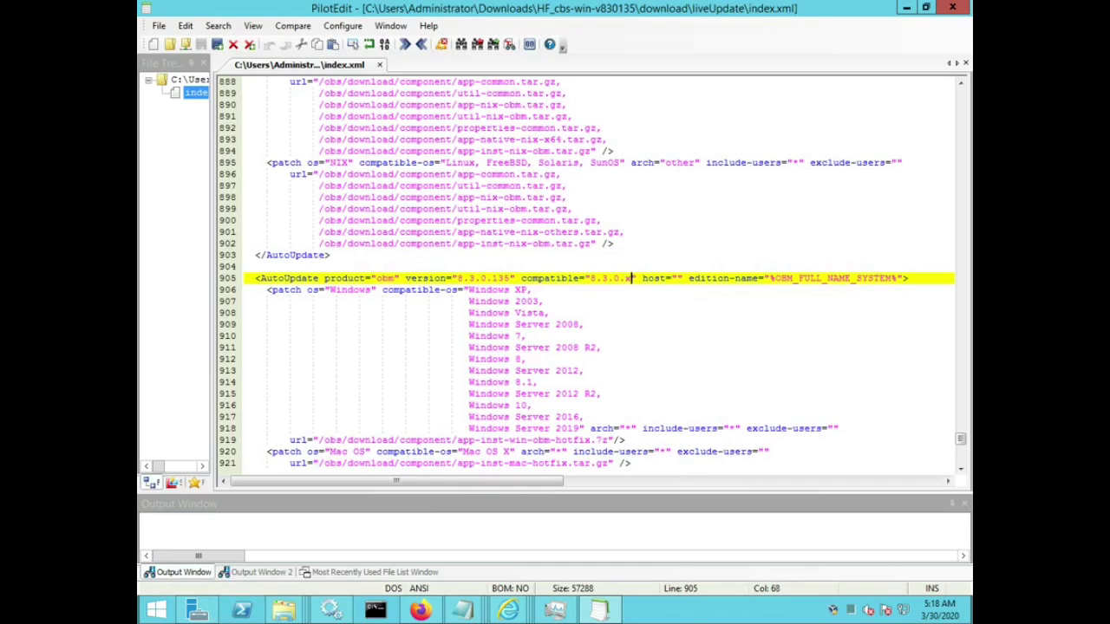
{"action": "key", "text": "shift+Left"}
{"action": "key", "text": "shift+Left"}
{"action": "key", "text": "shift+Left"}
{"action": "key", "text": "shift+Left"}
{"action": "key", "text": "shift+Left"}
{"action": "key", "text": "shift+Left"}
{"action": "key", "text": "shift+Left"}
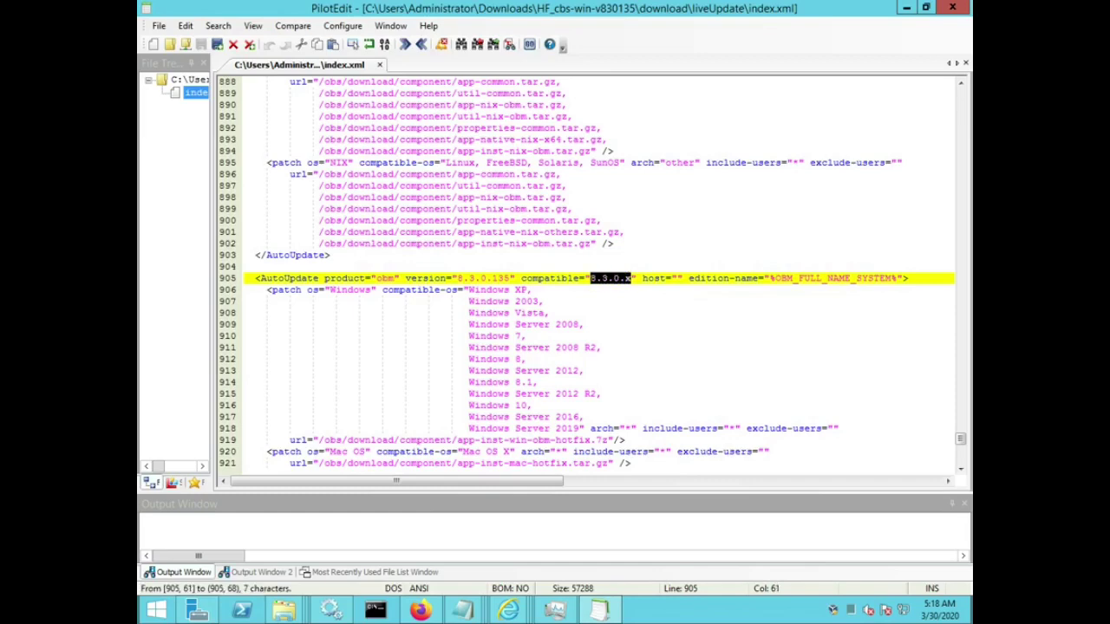
{"action": "key", "text": "Home"}
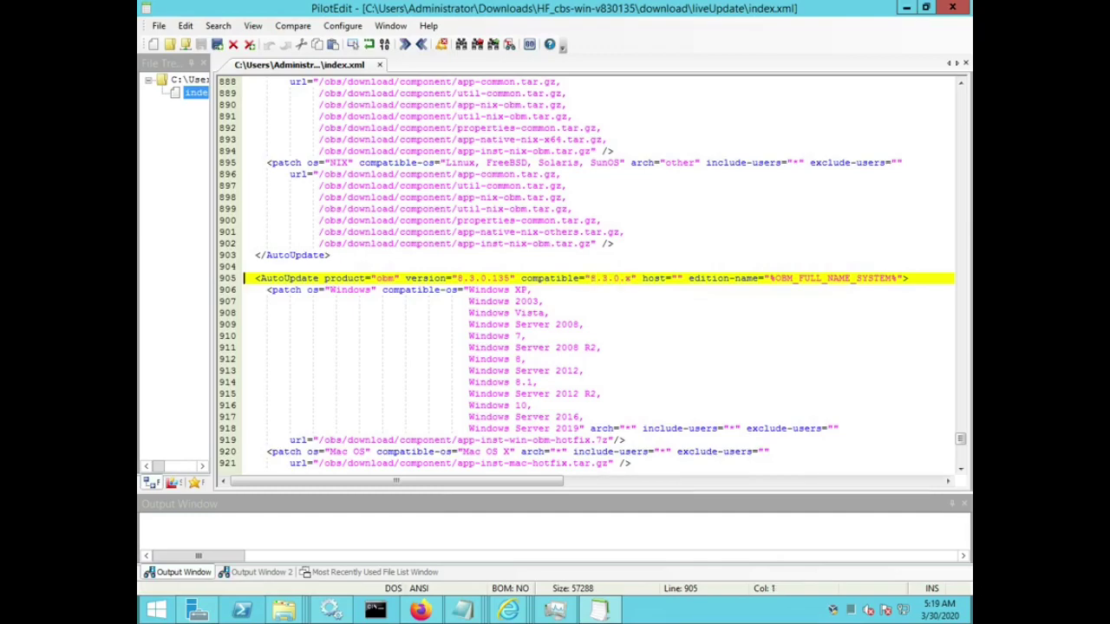
{"action": "key", "text": "Page_Up"}
- Inspect the older obm AutoUpdate entry on line 846: version 8.3.0.30, compatible 8.x.x.x
{"action": "key", "text": "Up"}
{"action": "key", "text": "Up"}
{"action": "key", "text": "Up"}
{"action": "key", "text": "Up"}
{"action": "key", "text": "Up"}
{"action": "key", "text": "Up"}
{"action": "key", "text": "Up"}
{"action": "key", "text": "Up"}
{"action": "key", "text": "Up"}
{"action": "key", "text": "Up"}
{"action": "key", "text": "Up"}
{"action": "key", "text": "Up"}
{"action": "key", "text": "Up"}
{"action": "key", "text": "Up"}
{"action": "key", "text": "Up"}
{"action": "key", "text": "Up"}
{"action": "key", "text": "Up"}
{"action": "key", "text": "Up"}
{"action": "key", "text": "Up"}
{"action": "key", "text": "Up"}
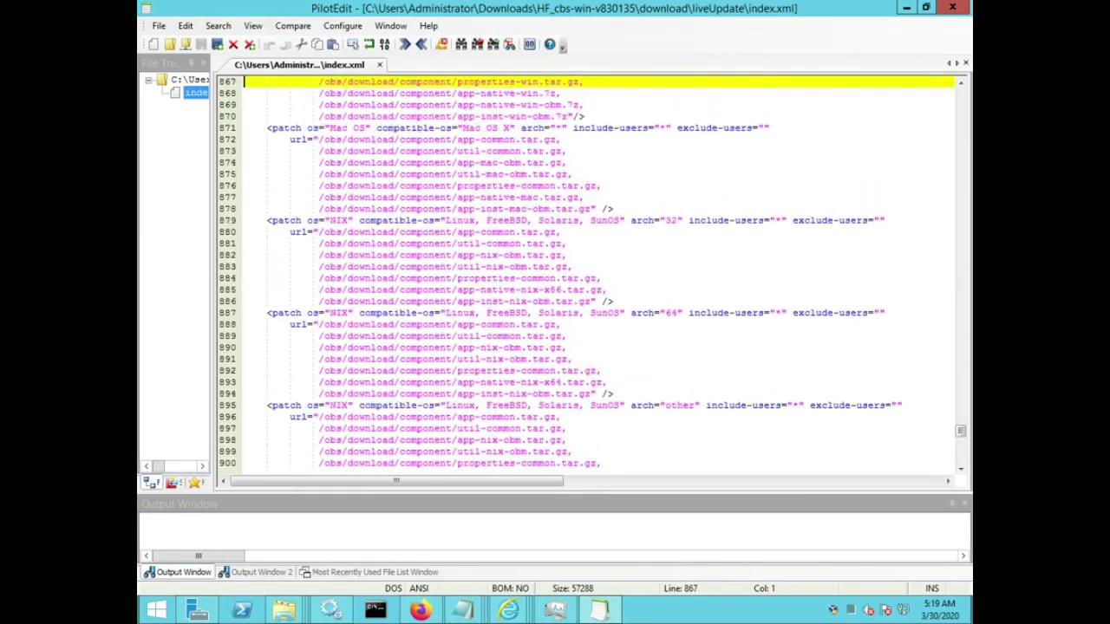
{"action": "key", "text": "Up"}
{"action": "key", "text": "Up"}
{"action": "key", "text": "Up"}
{"action": "key", "text": "Up"}
{"action": "key", "text": "Up"}
{"action": "key", "text": "Up"}
{"action": "key", "text": "Up"}
{"action": "key", "text": "Up"}
{"action": "key", "text": "Up"}
{"action": "key", "text": "Up"}
{"action": "key", "text": "Up"}
{"action": "key", "text": "Up"}
{"action": "key", "text": "Up"}
{"action": "key", "text": "Up"}
{"action": "key", "text": "Up"}
{"action": "key", "text": "Up"}
{"action": "key", "text": "Up"}
{"action": "key", "text": "Up"}
{"action": "key", "text": "Up"}
{"action": "key", "text": "Up"}
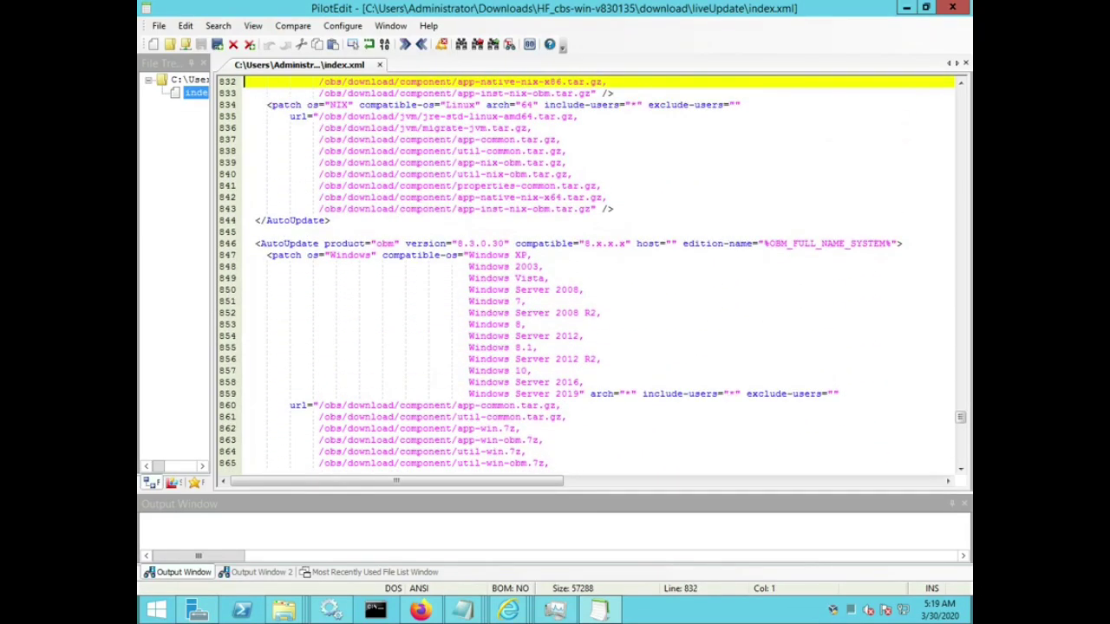
{"action": "key", "text": "Down"}
{"action": "key", "text": "Down"}
{"action": "key", "text": "Down"}
{"action": "key", "text": "Down"}
{"action": "key", "text": "Down"}
{"action": "key", "text": "Down"}
{"action": "key", "text": "Down"}
{"action": "key", "text": "Down"}
{"action": "key", "text": "Down"}
{"action": "key", "text": "Down"}
{"action": "key", "text": "Down"}
{"action": "key", "text": "Down"}
{"action": "key", "text": "Down"}
{"action": "key", "text": "Down"}
{"action": "key", "text": "Down"}
{"action": "key", "text": "Down"}
{"action": "key", "text": "Down"}
{"action": "key", "text": "Down"}
{"action": "key", "text": "Down"}
{"action": "key", "text": "Down"}
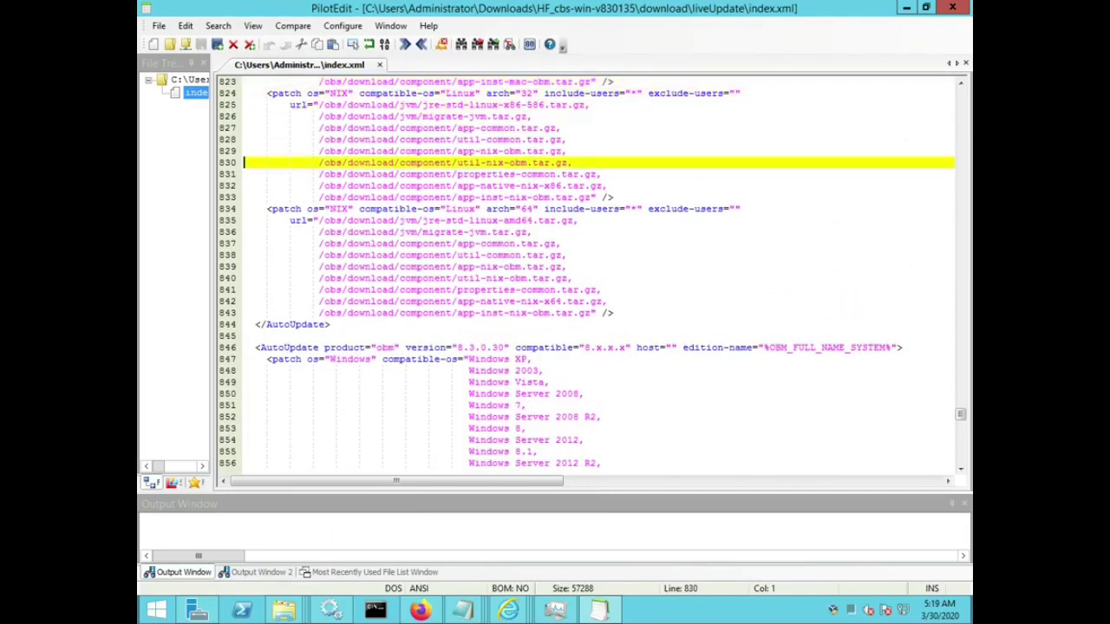
{"action": "key", "text": "Right"}
{"action": "key", "text": "Right"}
{"action": "key", "text": "Right"}
{"action": "key", "text": "shift+Right"}
{"action": "key", "text": "shift+Right"}
{"action": "key", "text": "shift+Right"}
{"action": "key", "text": "shift+Right"}
{"action": "key", "text": "shift+Right"}
{"action": "key", "text": "shift+Right"}
{"action": "key", "text": "shift+Right"}
{"action": "key", "text": "shift+Right"}
{"action": "key", "text": "shift+Right"}
{"action": "key", "text": "shift+Right"}
{"action": "key", "text": "shift+Right"}
{"action": "key", "text": "shift+Right"}
{"action": "key", "text": "shift+Right"}
{"action": "key", "text": "shift+Right"}
{"action": "key", "text": "shift+Right"}
{"action": "key", "text": "shift+Right"}
{"action": "key", "text": "shift+Right"}
{"action": "key", "text": "shift+Right"}
{"action": "key", "text": "shift+Right"}
{"action": "key", "text": "shift+Right"}
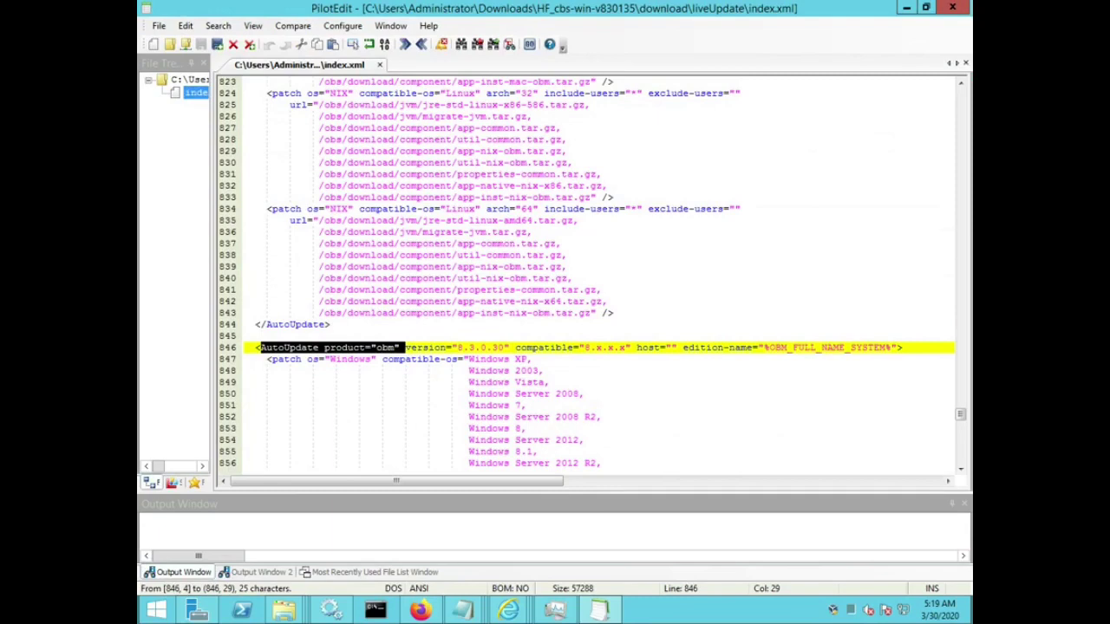
{"action": "key", "text": "Right"}
{"action": "key", "text": "shift+Right"}
{"action": "key", "text": "shift+Right"}
{"action": "key", "text": "shift+Right"}
{"action": "key", "text": "shift+Right"}
{"action": "key", "text": "shift+Right"}
{"action": "key", "text": "shift+Right"}
{"action": "key", "text": "shift+Right"}
{"action": "key", "text": "shift+Right"}
{"action": "key", "text": "shift+Right"}
{"action": "key", "text": "shift+Right"}
{"action": "key", "text": "shift+Right"}
{"action": "key", "text": "shift+Right"}
{"action": "key", "text": "shift+Right"}
{"action": "key", "text": "shift+Right"}
{"action": "key", "text": "shift+Right"}
{"action": "key", "text": "shift+Right"}
{"action": "key", "text": "shift+Right"}
{"action": "key", "text": "shift+Right"}
{"action": "key", "text": "shift+Right"}
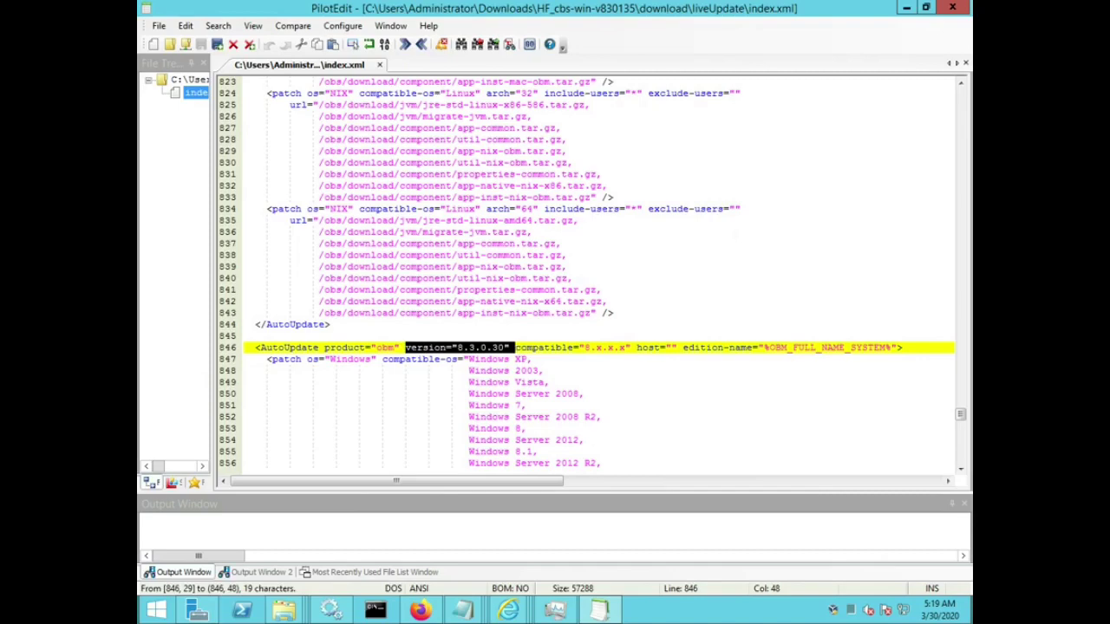
{"action": "key", "text": "Right"}
{"action": "key", "text": "shift+Right"}
{"action": "key", "text": "shift+Right"}
{"action": "key", "text": "shift+Right"}
{"action": "key", "text": "shift+Right"}
{"action": "key", "text": "shift+Right"}
{"action": "key", "text": "shift+Right"}
{"action": "key", "text": "shift+Right"}
{"action": "key", "text": "shift+Right"}
{"action": "key", "text": "shift+Right"}
{"action": "key", "text": "shift+Right"}
{"action": "key", "text": "shift+Right"}
{"action": "key", "text": "shift+Right"}
{"action": "key", "text": "shift+Right"}
{"action": "key", "text": "shift+Right"}
{"action": "key", "text": "shift+Right"}
{"action": "key", "text": "shift+Right"}
{"action": "key", "text": "shift+Right"}
{"action": "key", "text": "shift+Right"}
{"action": "key", "text": "shift+Right"}
{"action": "key", "text": "shift+Right"}
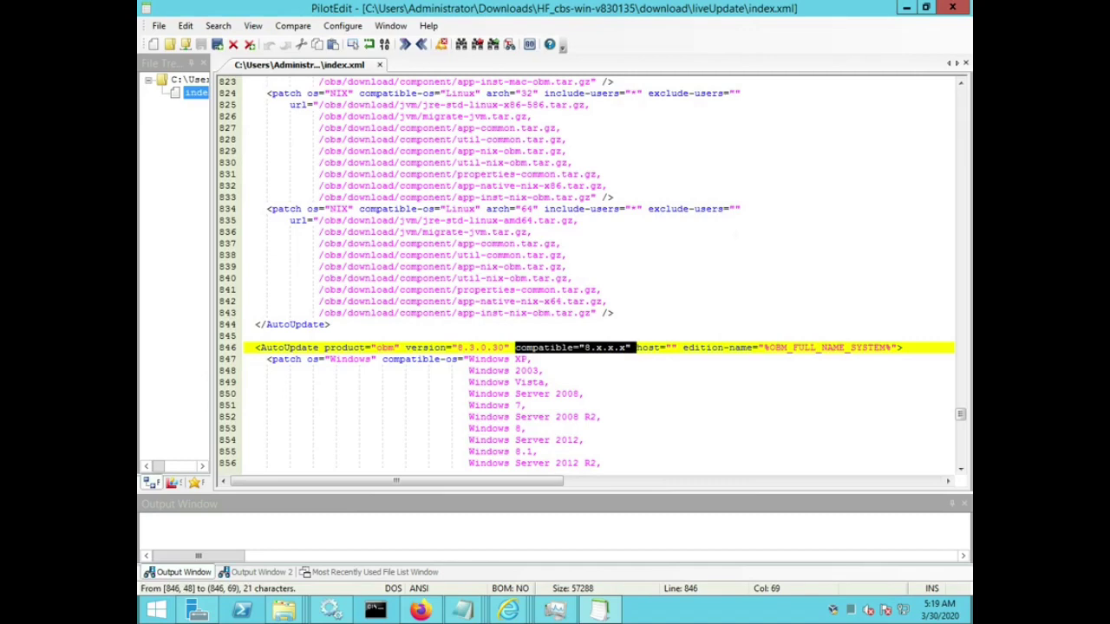
- Move up through index.xml toward the Windows patch entries
{"action": "key", "text": "Home"}
{"action": "key", "text": "Up"}
{"action": "key", "text": "Up"}
{"action": "key", "text": "Up"}
{"action": "key", "text": "Up"}
{"action": "key", "text": "Up"}
{"action": "key", "text": "Up"}
{"action": "key", "text": "Up"}
{"action": "key", "text": "Up"}
{"action": "key", "text": "Up"}
{"action": "key", "text": "Up"}
{"action": "key", "text": "Up"}
{"action": "key", "text": "Up"}
{"action": "key", "text": "Up"}
{"action": "key", "text": "Up"}
{"action": "key", "text": "Up"}
{"action": "key", "text": "Up"}
{"action": "key", "text": "Up"}
{"action": "key", "text": "Up"}
{"action": "key", "text": "Up"}
{"action": "key", "text": "Up"}
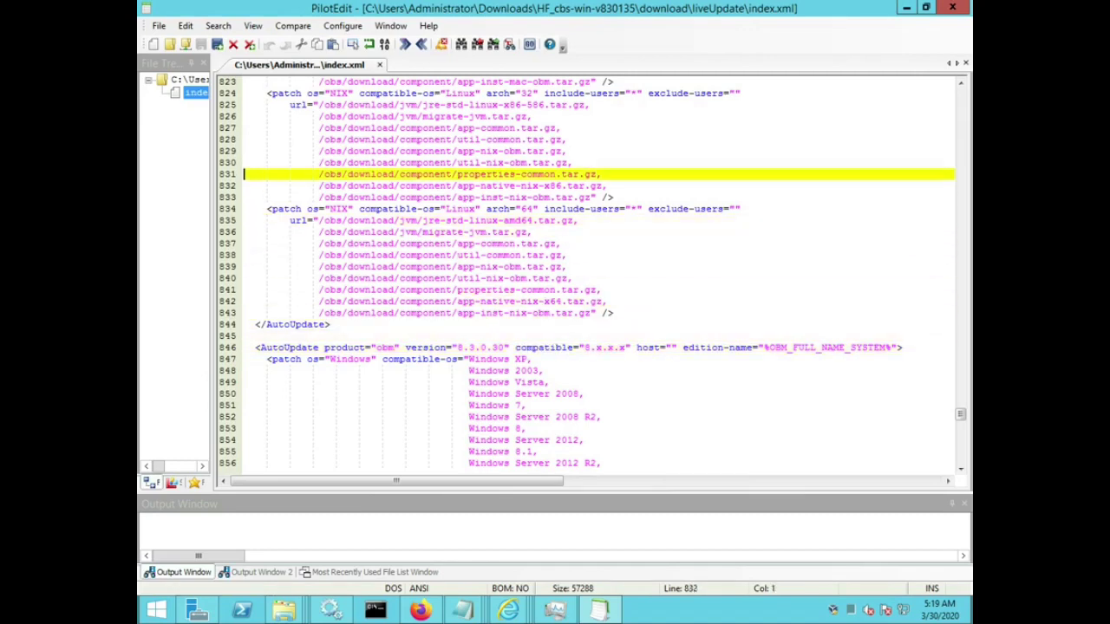
{"action": "key", "text": "Up"}
{"action": "key", "text": "Up"}
{"action": "key", "text": "Up"}
{"action": "key", "text": "Up"}
{"action": "key", "text": "Up"}
{"action": "key", "text": "Up"}
{"action": "key", "text": "Up"}
{"action": "key", "text": "Up"}
{"action": "key", "text": "Up"}
{"action": "key", "text": "Up"}
{"action": "key", "text": "Up"}
{"action": "key", "text": "Up"}
{"action": "key", "text": "Up"}
{"action": "key", "text": "Up"}
{"action": "key", "text": "Up"}
{"action": "key", "text": "Up"}
{"action": "key", "text": "Up"}
{"action": "key", "text": "Up"}
{"action": "key", "text": "Up"}
{"action": "key", "text": "Up"}
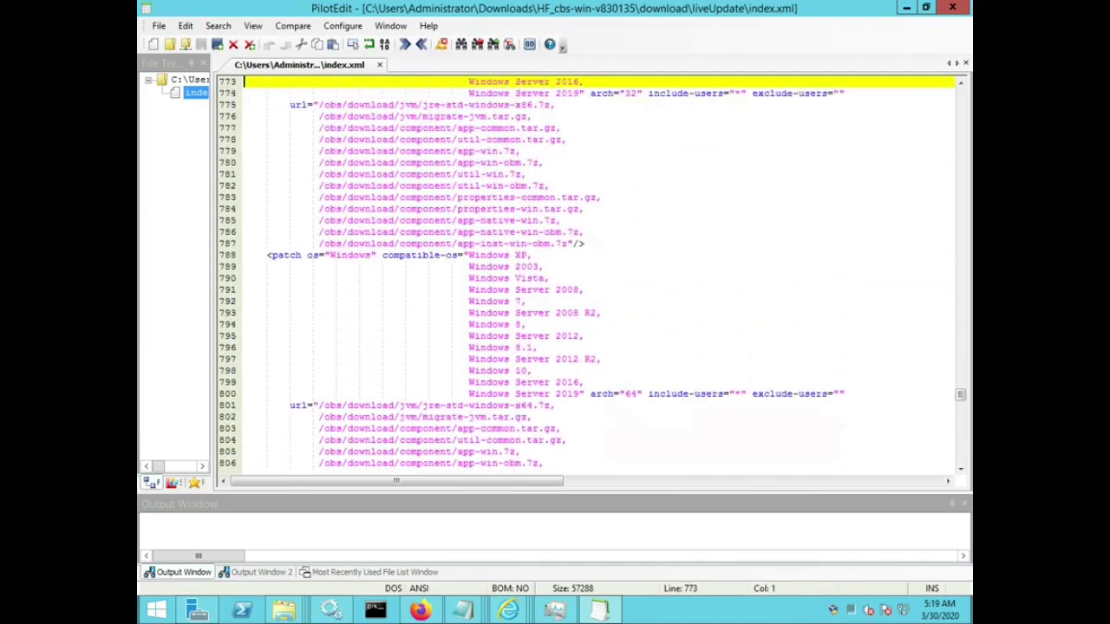
- Mark the AutoUpdate tag, product="obm" and version="8.3.0.30" on line 761
{"action": "key", "text": "Up"}
{"action": "key", "text": "Up"}
{"action": "key", "text": "Up"}
{"action": "key", "text": "Up"}
{"action": "key", "text": "Up"}
{"action": "key", "text": "Up"}
{"action": "key", "text": "Up"}
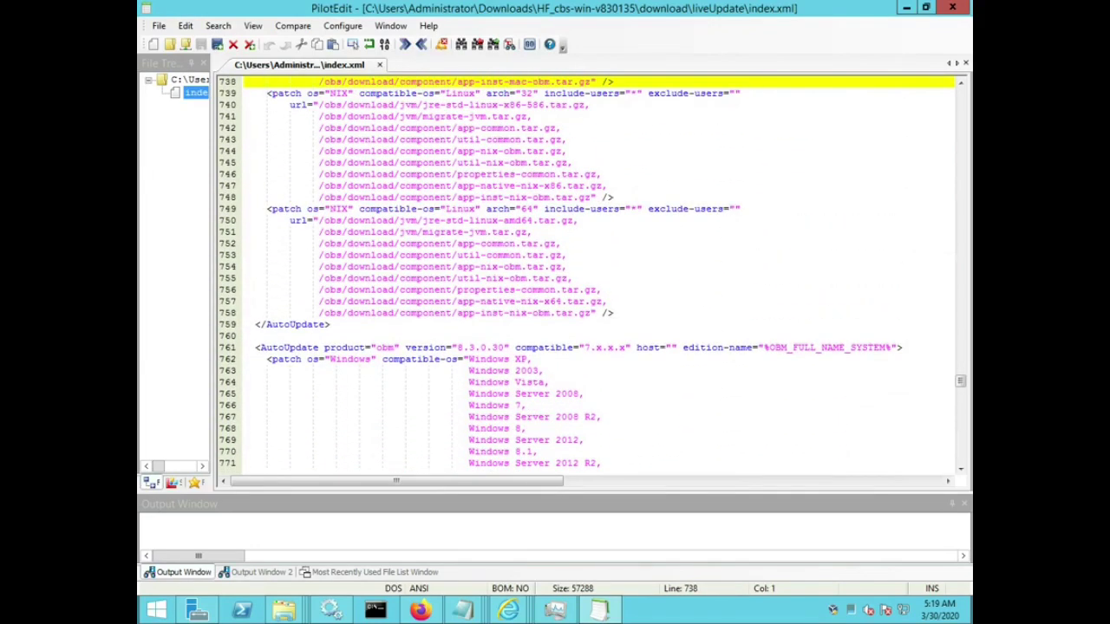
{"action": "key", "text": "Down"}
{"action": "key", "text": "Down"}
{"action": "key", "text": "Down"}
{"action": "key", "text": "Down"}
{"action": "key", "text": "Down"}
{"action": "key", "text": "Down"}
{"action": "key", "text": "Down"}
{"action": "key", "text": "Down"}
{"action": "key", "text": "Down"}
{"action": "key", "text": "Down"}
{"action": "key", "text": "Down"}
{"action": "key", "text": "Down"}
{"action": "key", "text": "Down"}
{"action": "key", "text": "Down"}
{"action": "key", "text": "Down"}
{"action": "key", "text": "Down"}
{"action": "key", "text": "Down"}
{"action": "key", "text": "Down"}
{"action": "key", "text": "Down"}
{"action": "key", "text": "Down"}
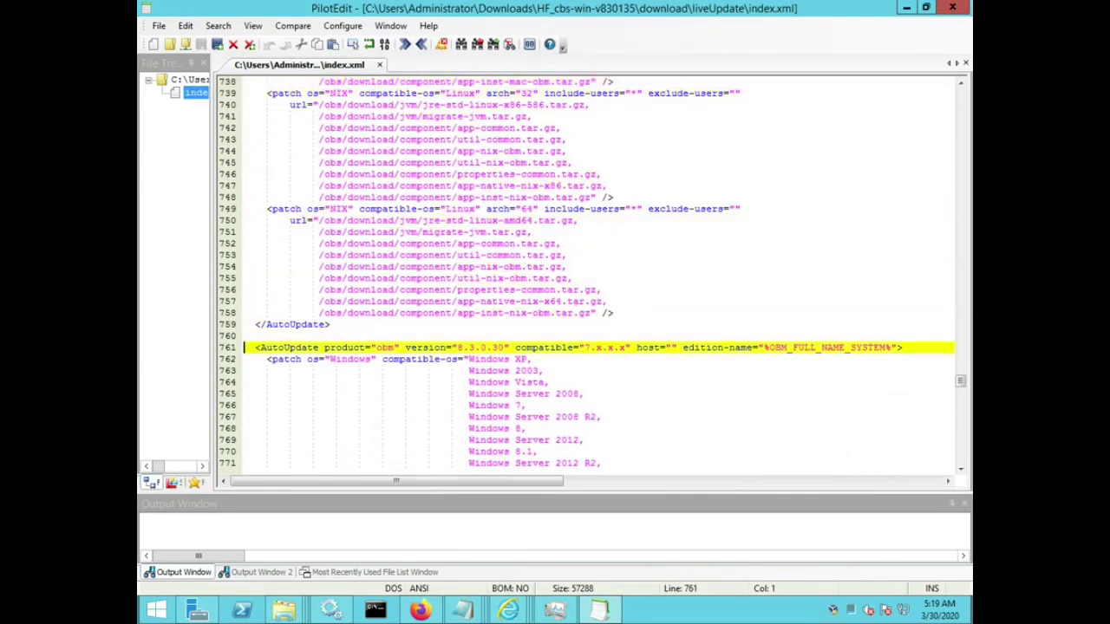
{"action": "key", "text": "Right"}
{"action": "key", "text": "Right"}
{"action": "key", "text": "Right"}
{"action": "key", "text": "ctrl+shift+Right"}
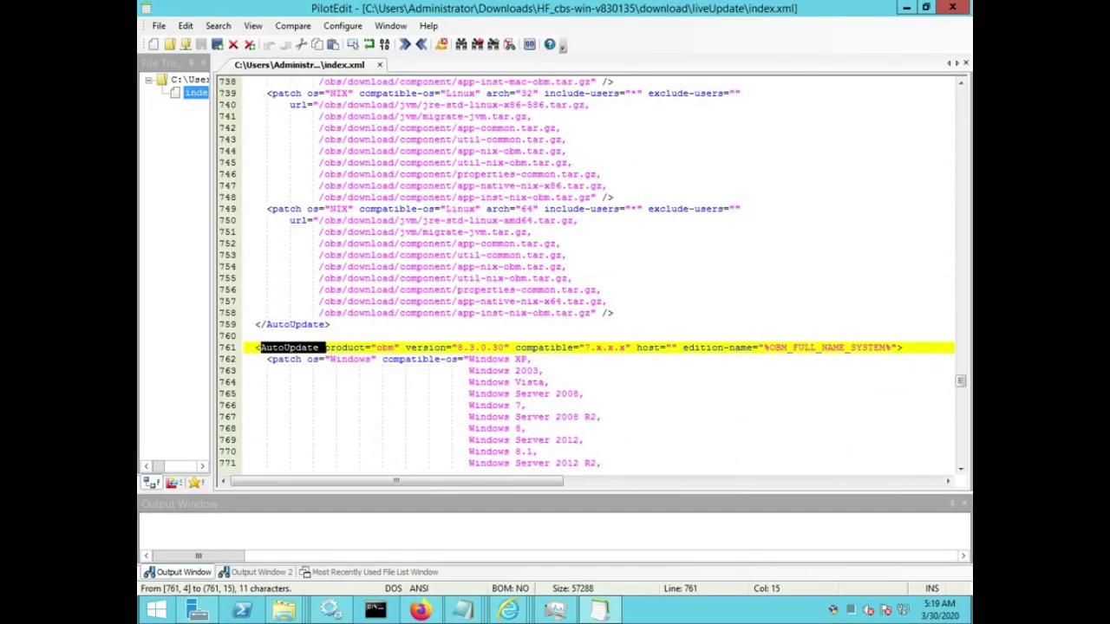
{"action": "key", "text": "Right"}
{"action": "key", "text": "ctrl+shift+Right"}
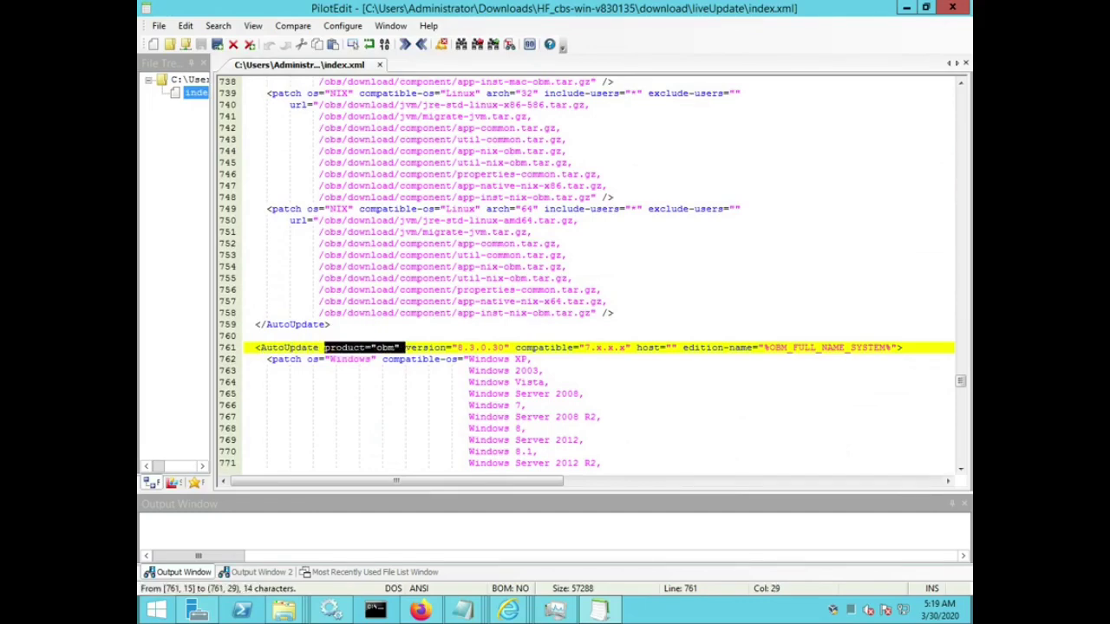
{"action": "key", "text": "Right"}
{"action": "key", "text": "ctrl+shift+Right"}
{"action": "key", "text": "ctrl+shift+Right"}
{"action": "key", "text": "ctrl+shift+Right"}
{"action": "key", "text": "ctrl+shift+Right"}
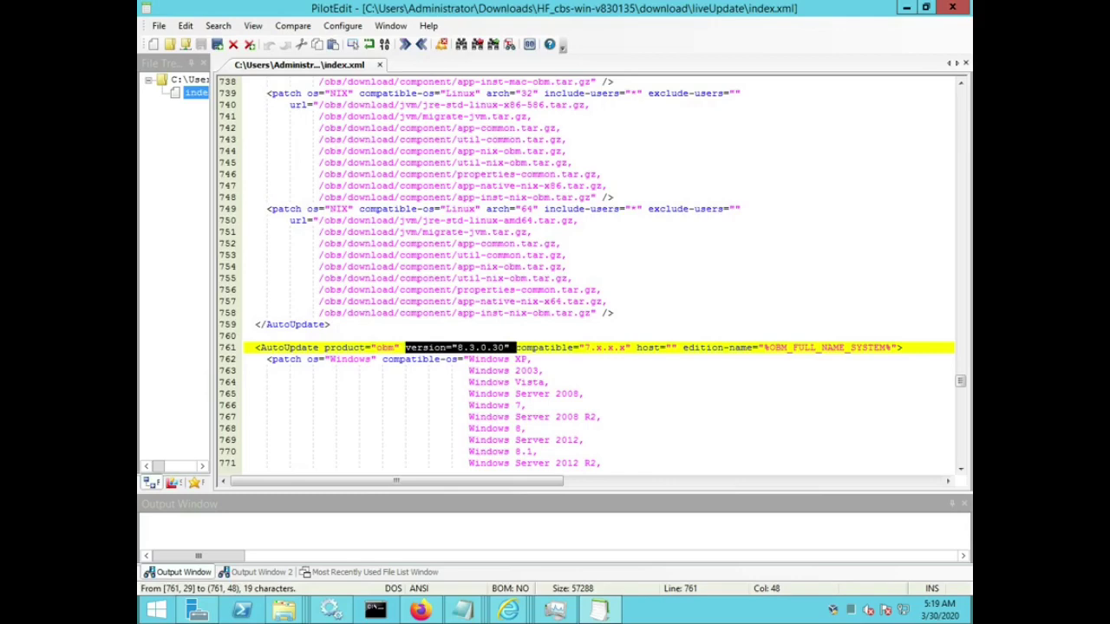
- Check its compatible="7.x.x.x" attribute, then page up to line 727
{"action": "key", "text": "Right"}
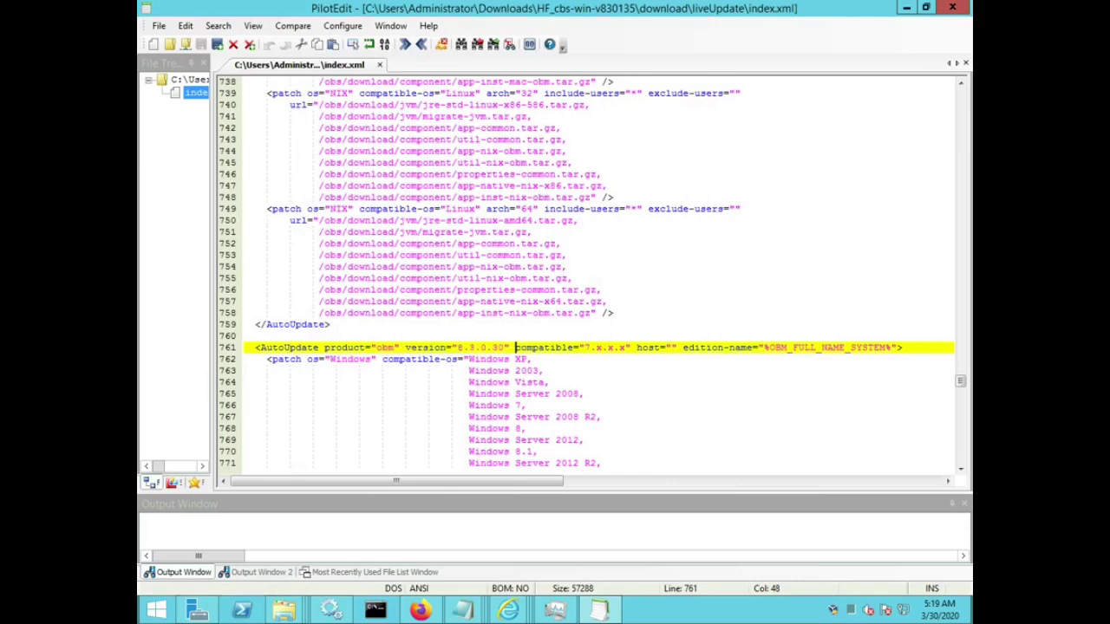
{"action": "key", "text": "ctrl+shift+Right"}
{"action": "key", "text": "ctrl+shift+Right"}
{"action": "key", "text": "ctrl+shift+Right"}
{"action": "key", "text": "ctrl+shift+Right"}
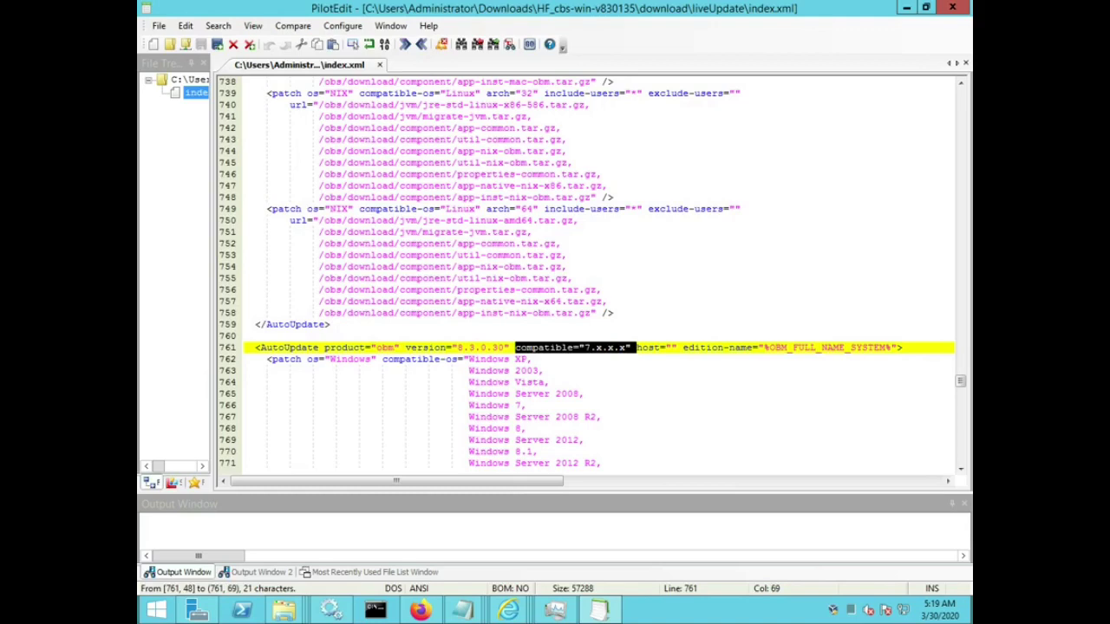
{"action": "key", "text": "Right"}
{"action": "key", "text": "Left"}
{"action": "key", "text": "Left"}
{"action": "key", "text": "shift+Left"}
{"action": "key", "text": "shift+Left"}
{"action": "key", "text": "shift+Left"}
{"action": "key", "text": "shift+Left"}
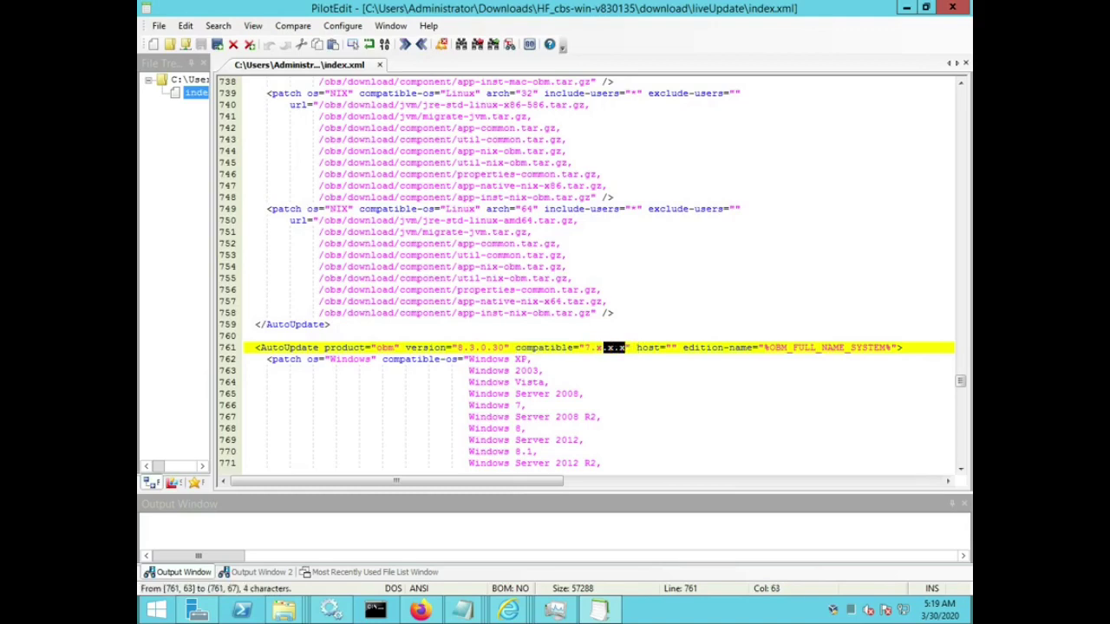
{"action": "key", "text": "shift+Left"}
{"action": "key", "text": "shift+Left"}
{"action": "key", "text": "shift+Left"}
{"action": "key", "text": "Home"}
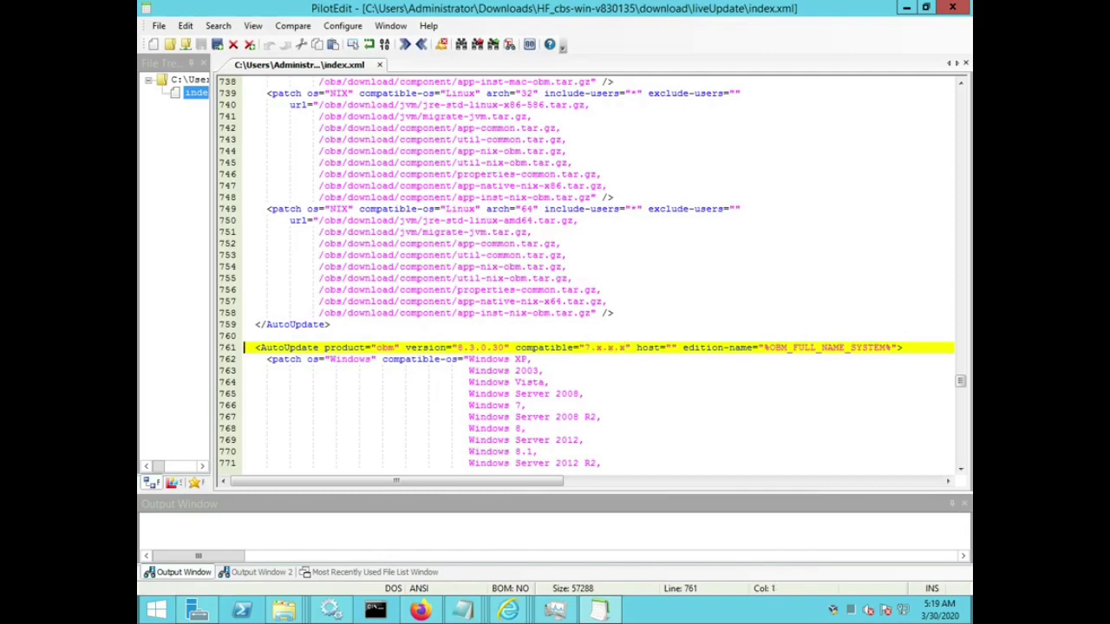
{"action": "key", "text": "Page_Up"}
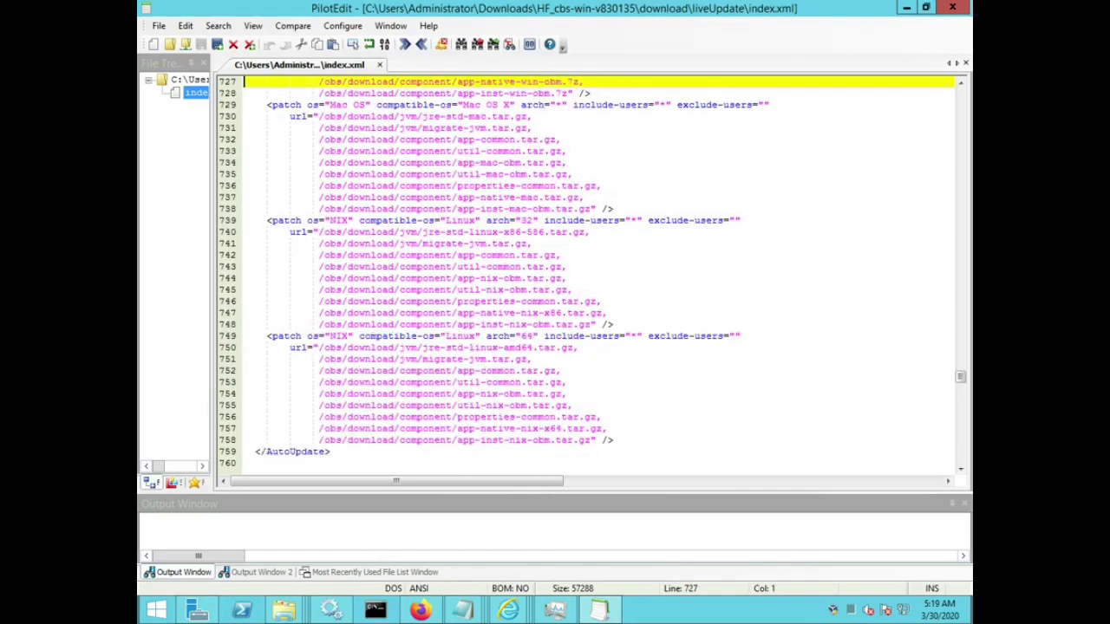
- Mark the AutoUpdate tag, product="obm" and version="8.3.0.30" on line 676
{"action": "key", "text": "Page_Up"}
{"action": "key", "text": "Page_Up"}
{"action": "key", "text": "Down"}
{"action": "key", "text": "Down"}
{"action": "key", "text": "Down"}
{"action": "key", "text": "Down"}
{"action": "key", "text": "Down"}
{"action": "key", "text": "Down"}
{"action": "key", "text": "Down"}
{"action": "key", "text": "Down"}
{"action": "key", "text": "Down"}
{"action": "key", "text": "Down"}
{"action": "key", "text": "Down"}
{"action": "key", "text": "Down"}
{"action": "key", "text": "Down"}
{"action": "key", "text": "Down"}
{"action": "key", "text": "Down"}
{"action": "key", "text": "Down"}
{"action": "key", "text": "Down"}
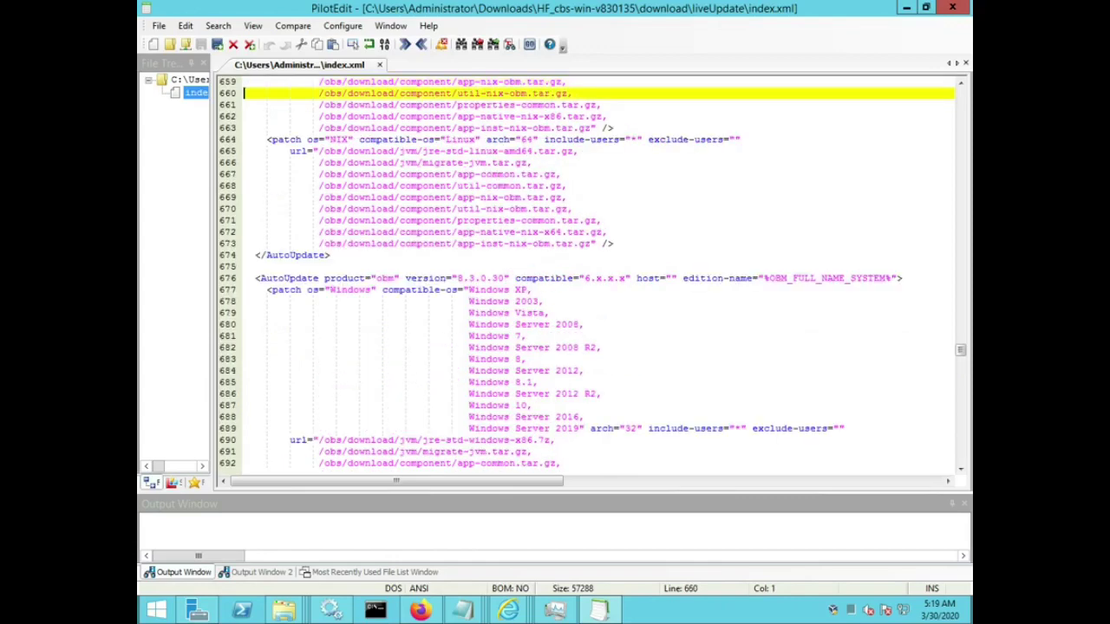
{"action": "key", "text": "Right"}
{"action": "key", "text": "Right"}
{"action": "key", "text": "Right"}
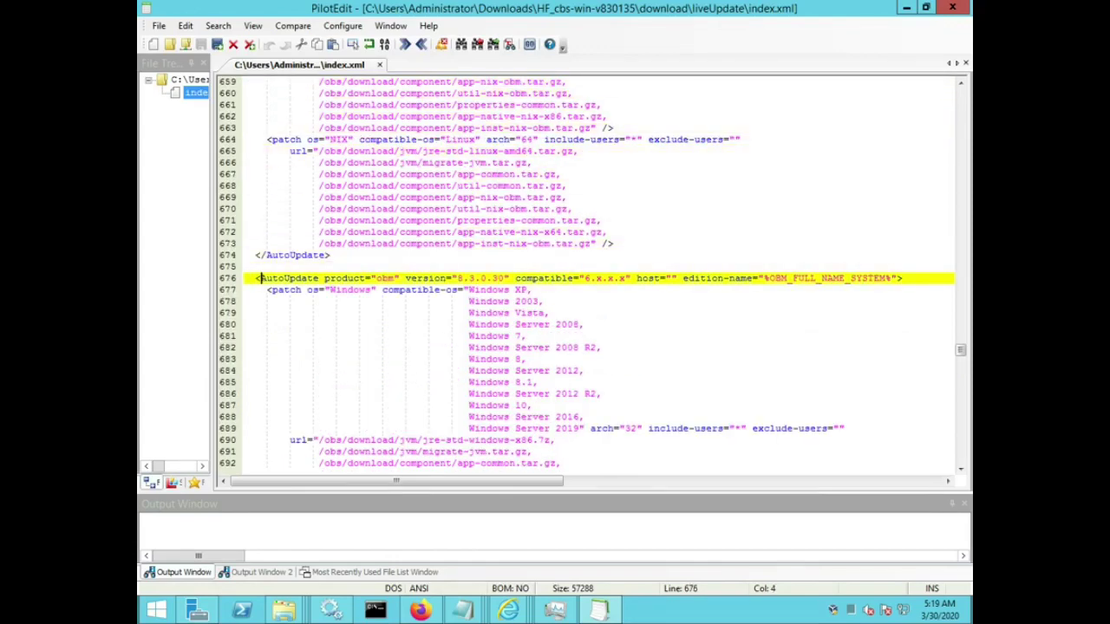
{"action": "key", "text": "ctrl+shift+Right"}
{"action": "key", "text": "Right"}
{"action": "key", "text": "ctrl+shift+Right"}
{"action": "key", "text": "ctrl+shift+Right"}
{"action": "key", "text": "ctrl+shift+Right"}
{"action": "key", "text": "ctrl+shift+Left"}
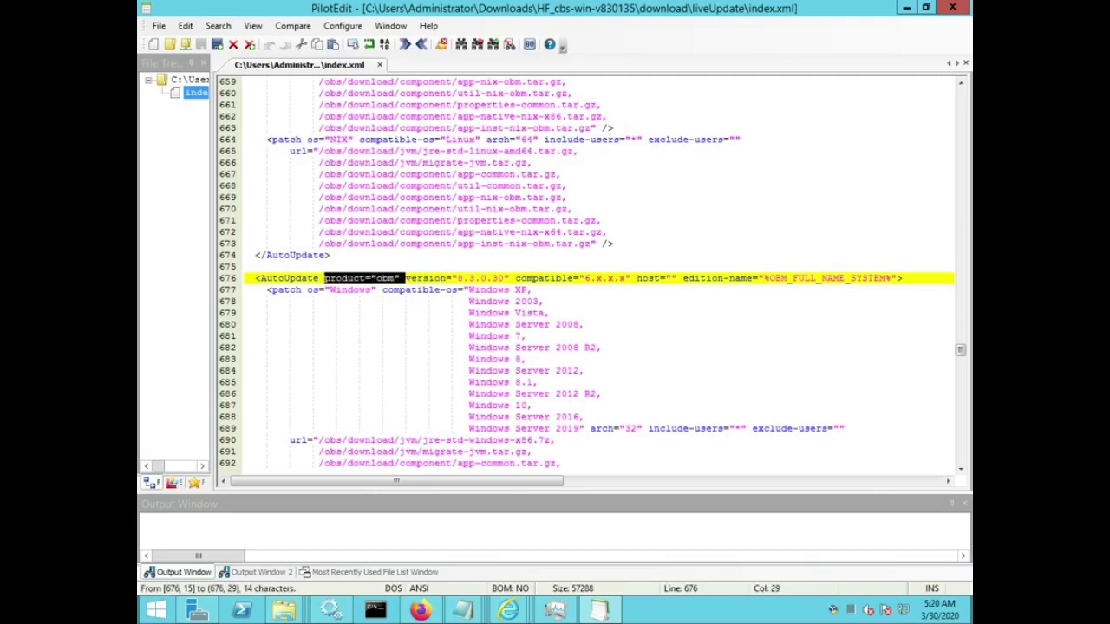
{"action": "key", "text": "Right"}
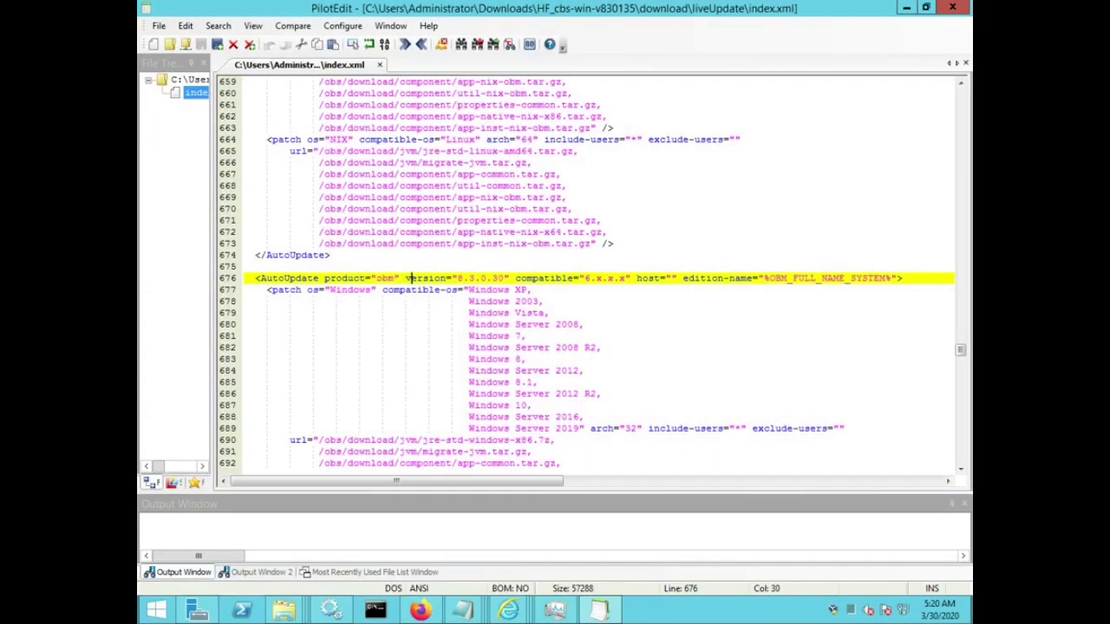
{"action": "key", "text": "ctrl+shift+Right"}
{"action": "key", "text": "ctrl+shift+Right"}
{"action": "key", "text": "ctrl+shift+Right"}
{"action": "key", "text": "ctrl+shift+Right"}
{"action": "key", "text": "ctrl+shift+Right"}
{"action": "key", "text": "ctrl+shift+Right"}
{"action": "key", "text": "ctrl+shift+Right"}
{"action": "key", "text": "ctrl+shift+Right"}
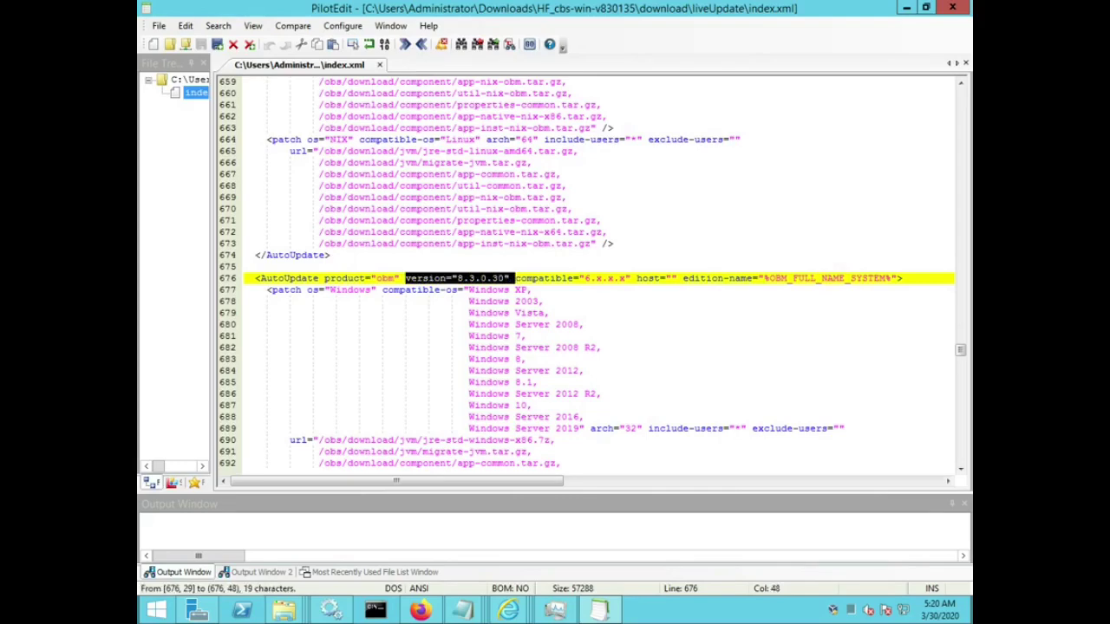
- Highlight compatible="6.x.x.x" together with the product and version attributes on line 676
{"action": "key", "text": "Right"}
{"action": "key", "text": "ctrl+shift+Right"}
{"action": "key", "text": "ctrl+shift+Right"}
{"action": "key", "text": "ctrl+shift+Right"}
{"action": "key", "text": "Right"}
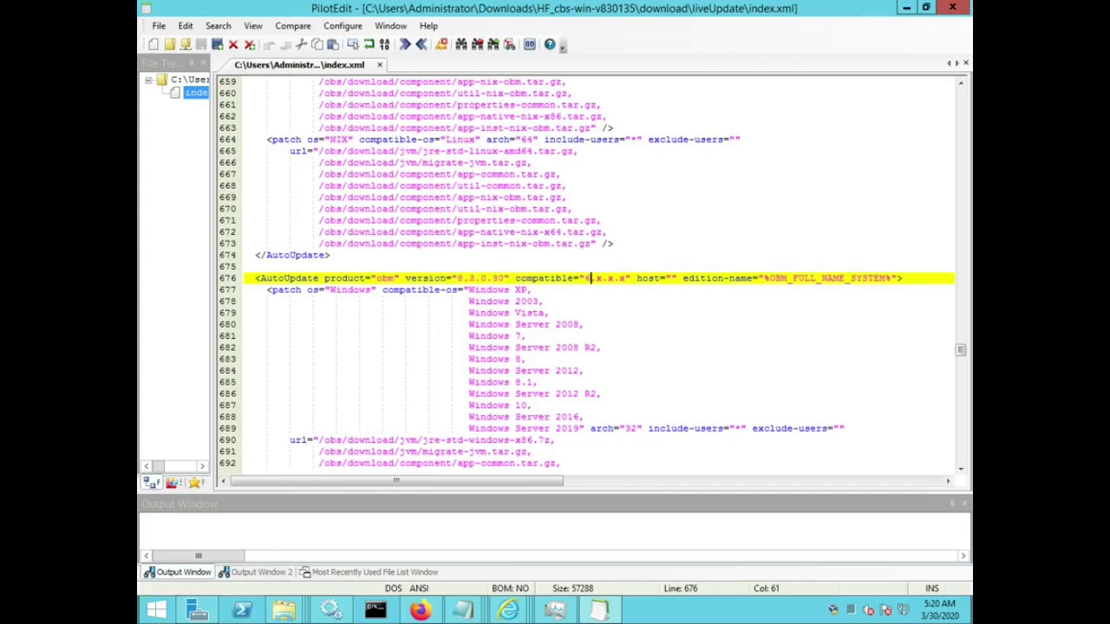
{"action": "key", "text": "shift+Left"}
{"action": "key", "text": "shift+Right"}
{"action": "key", "text": "shift+Right"}
{"action": "key", "text": "shift+Right"}
{"action": "key", "text": "shift+Right"}
{"action": "key", "text": "shift+Right"}
{"action": "key", "text": "shift+Right"}
{"action": "key", "text": "shift+Right"}
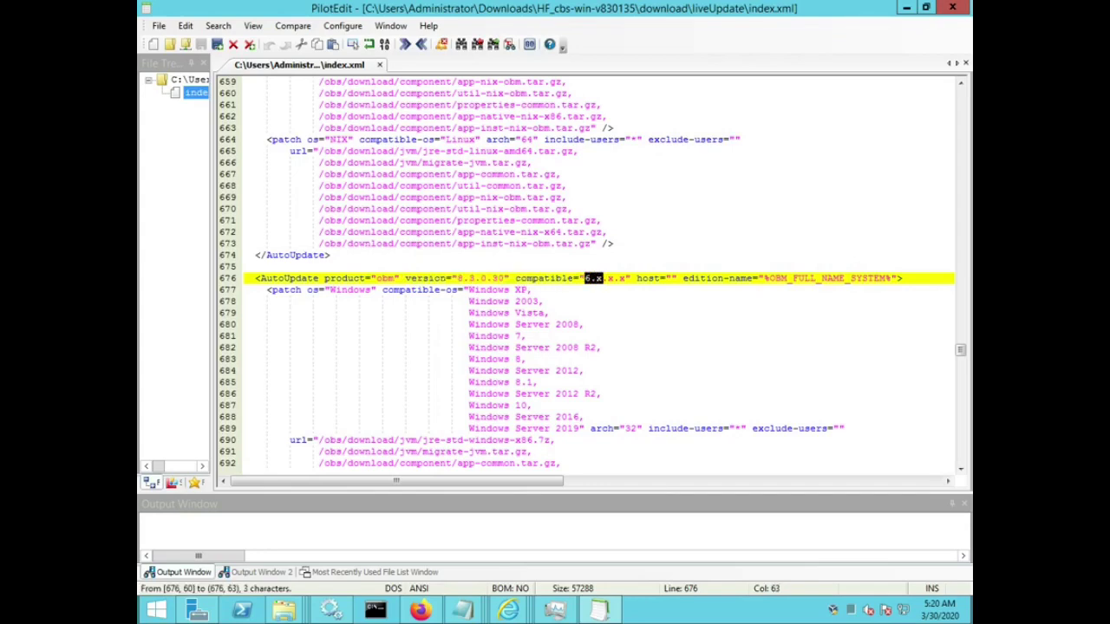
{"action": "key", "text": "Right"}
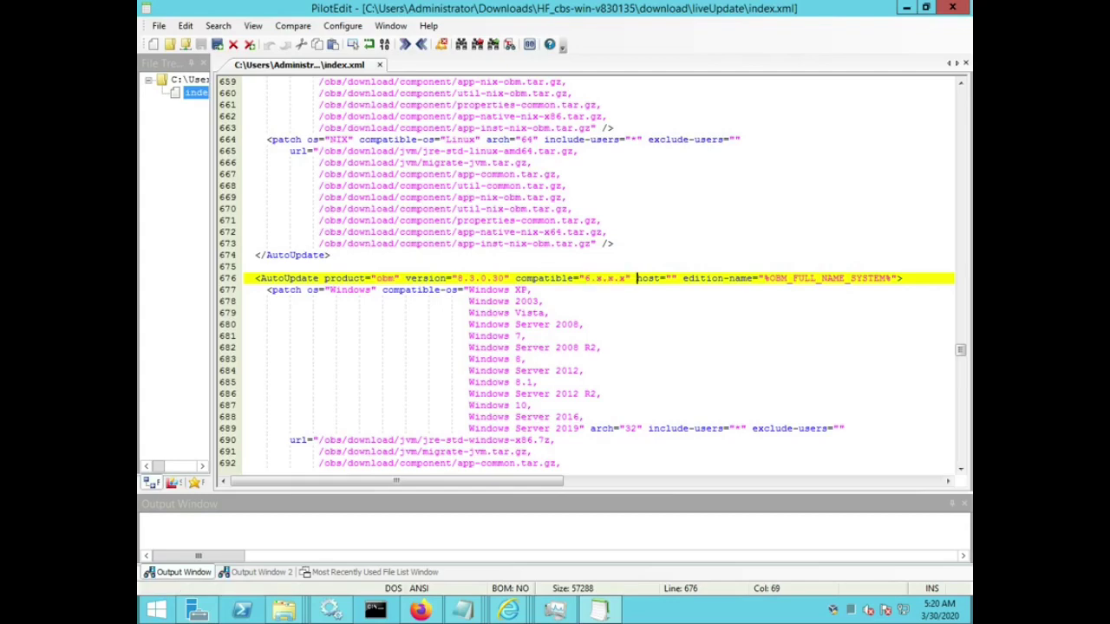
{"action": "key", "text": "shift+Left"}
{"action": "key", "text": "shift+Left"}
{"action": "key", "text": "shift+Left"}
{"action": "key", "text": "shift+Left"}
{"action": "key", "text": "shift+Left"}
{"action": "key", "text": "shift+Left"}
{"action": "key", "text": "shift+Left"}
{"action": "key", "text": "shift+Left"}
{"action": "key", "text": "ctrl+shift+Left"}
{"action": "key", "text": "ctrl+shift+Left"}
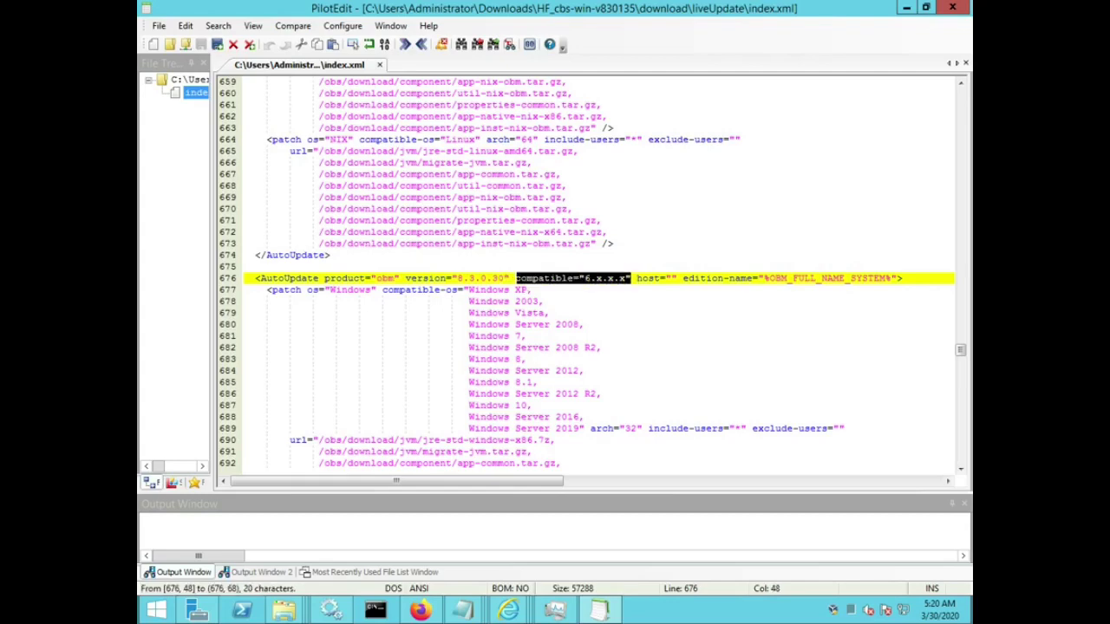
{"action": "key", "text": "ctrl+shift+Left"}
{"action": "key", "text": "ctrl+shift+Left"}
{"action": "key", "text": "ctrl+shift+Left"}
{"action": "key", "text": "ctrl+shift+Left"}
{"action": "key", "text": "ctrl+shift+Left"}
{"action": "key", "text": "ctrl+shift+Left"}
{"action": "key", "text": "ctrl+shift+Left"}
{"action": "key", "text": "ctrl+shift+Right"}
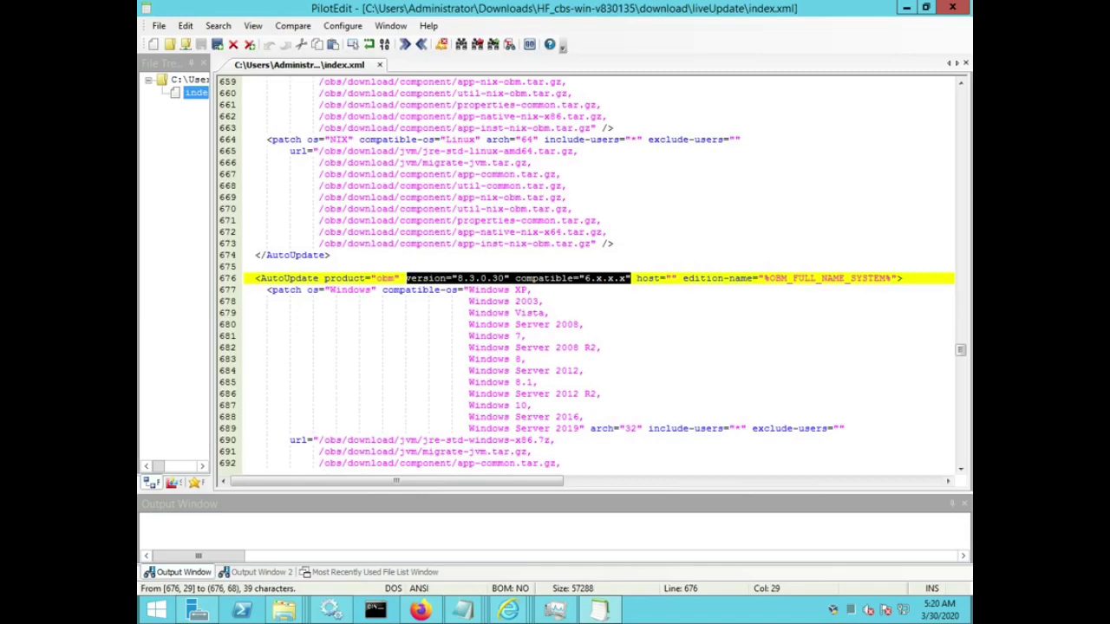
{"action": "key", "text": "ctrl+shift+Left"}
{"action": "key", "text": "ctrl+shift+Left"}
{"action": "key", "text": "ctrl+shift+Left"}
{"action": "key", "text": "ctrl+shift+Right"}
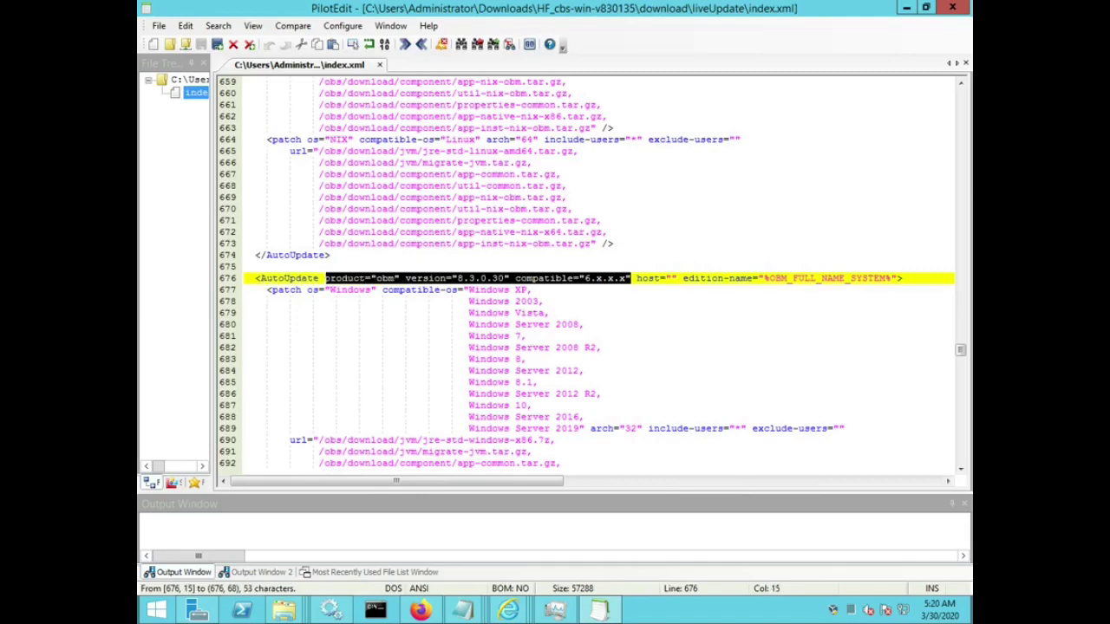
{"action": "key", "text": "ctrl+shift+Left"}
{"action": "key", "text": "Home"}
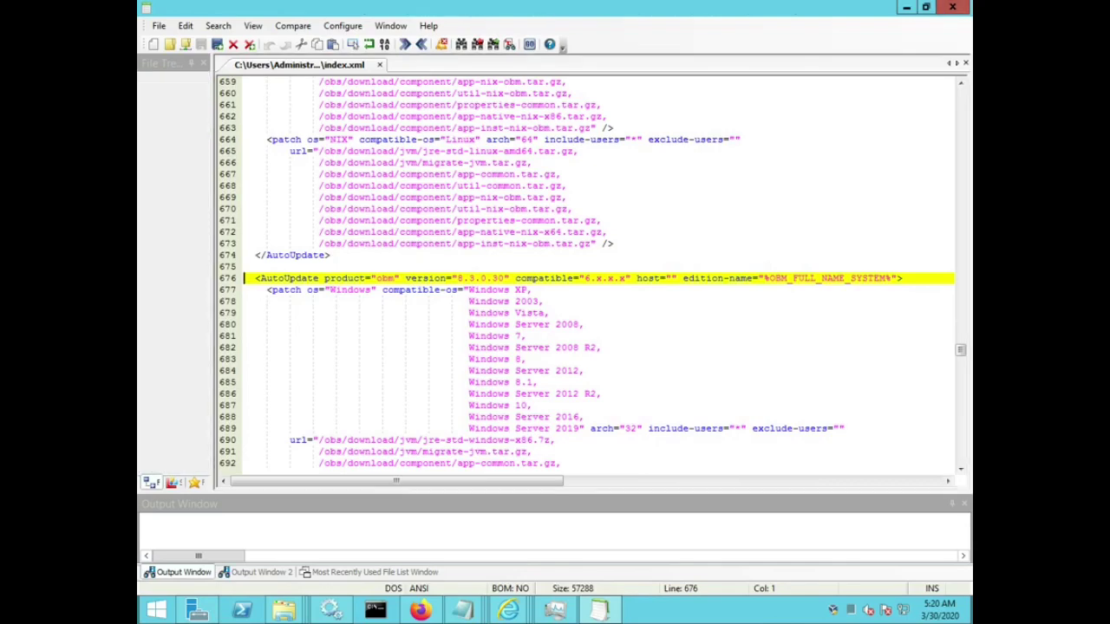
- Close PilotEdit and select the word DONE in the HowToInstallCBSHF.txt guide
{"action": "key", "text": "alt+F4"}
{"action": "mouse_move", "coordinate": [462, 611]}
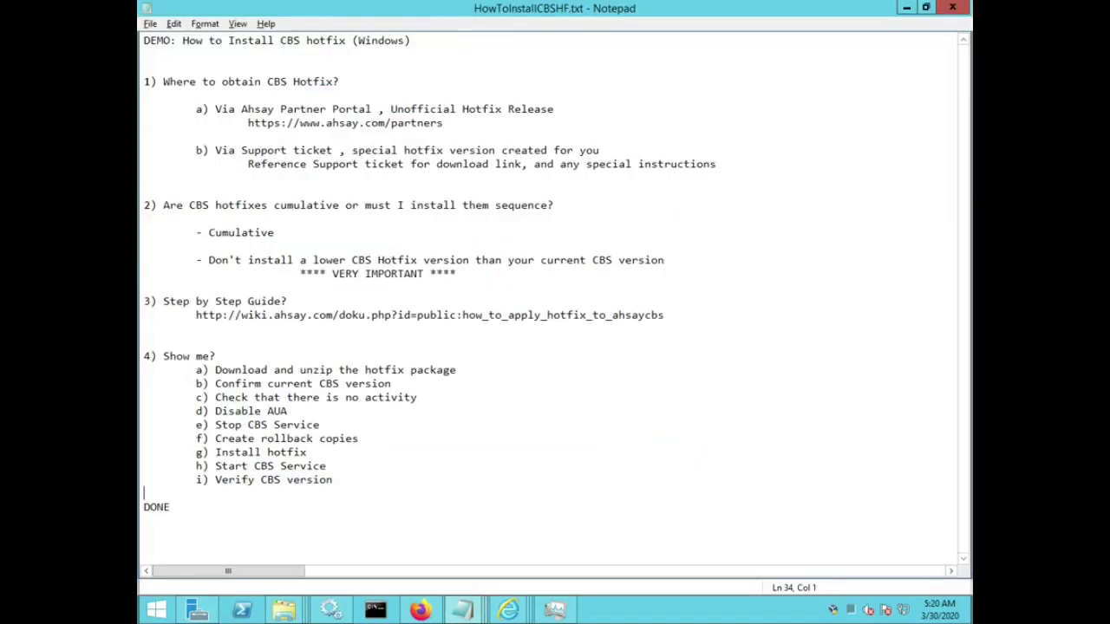
{"action": "left_click", "coordinate": [465, 520]}
{"action": "double_click", "coordinate": [146, 508]}
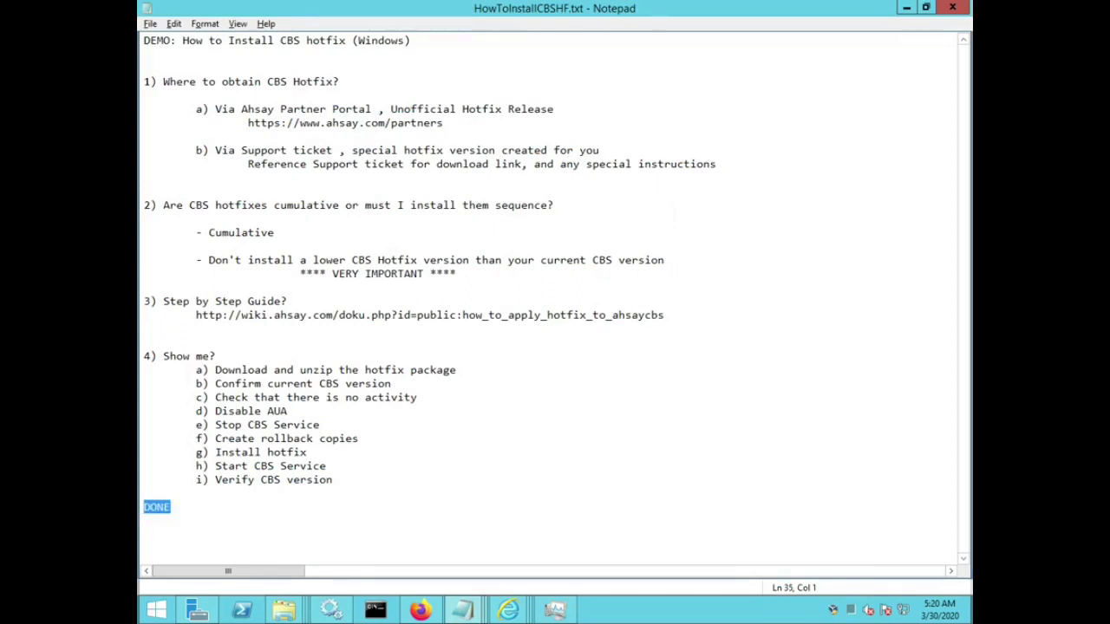